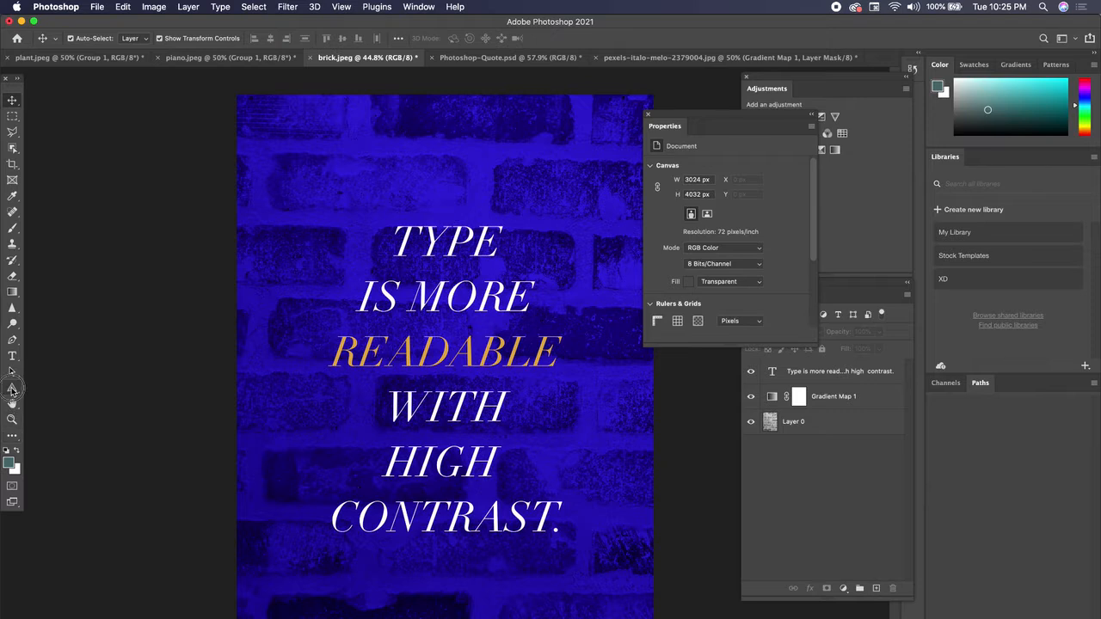
Sample the dark navy from a brick near the lower edge of the image as the foreground color
{"action": "left_click", "coordinate": [12, 388]}
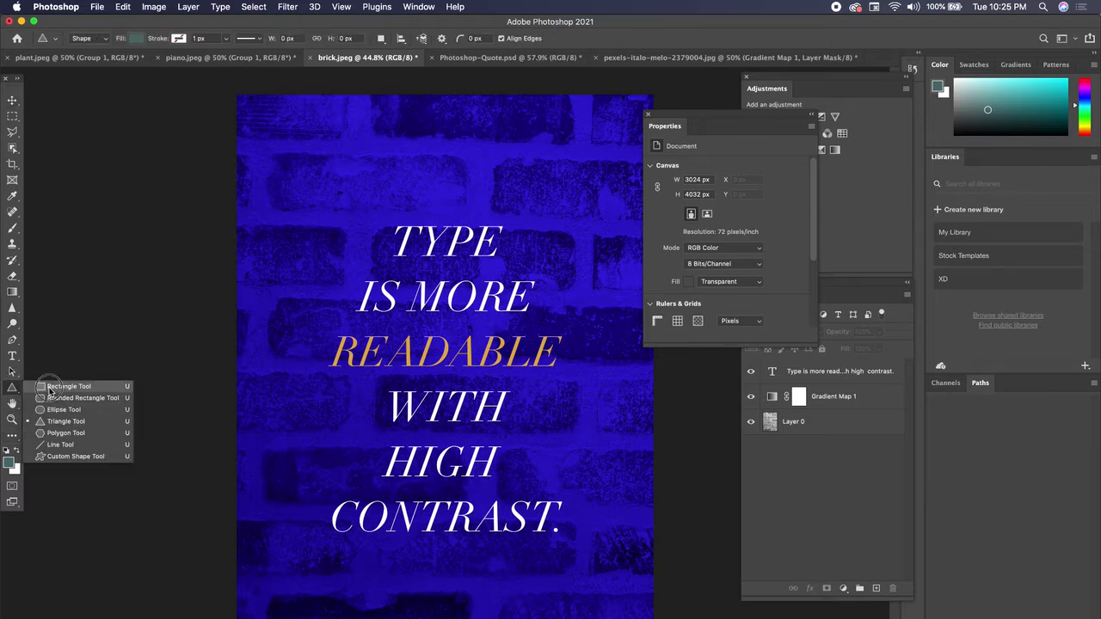
{"action": "left_click", "coordinate": [50, 388]}
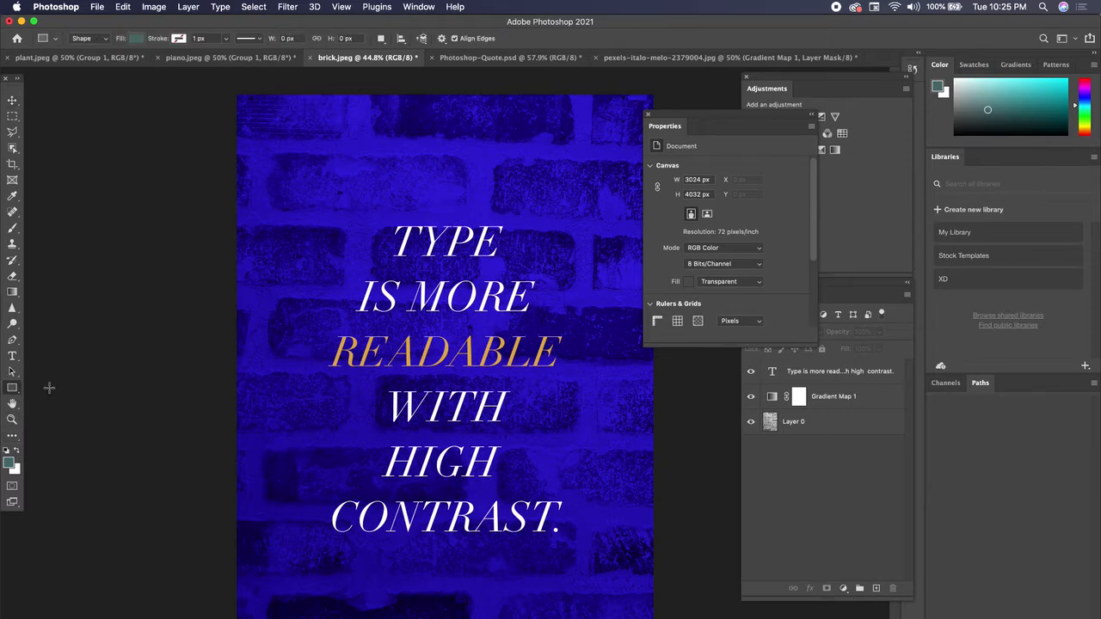
{"action": "left_click", "coordinate": [12, 198]}
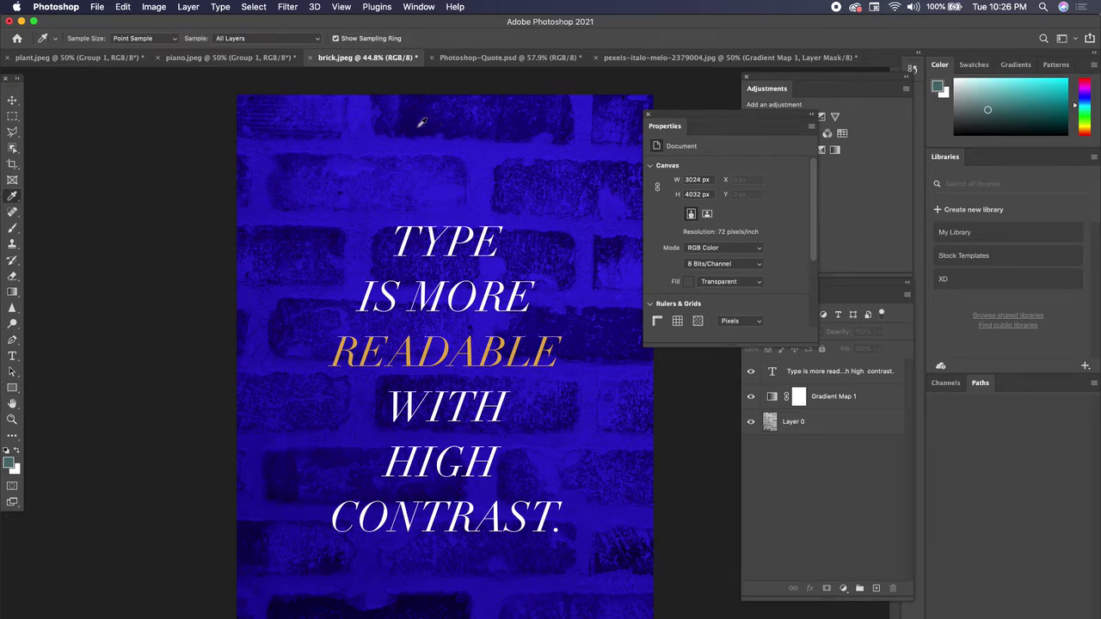
{"action": "left_click", "coordinate": [443, 600]}
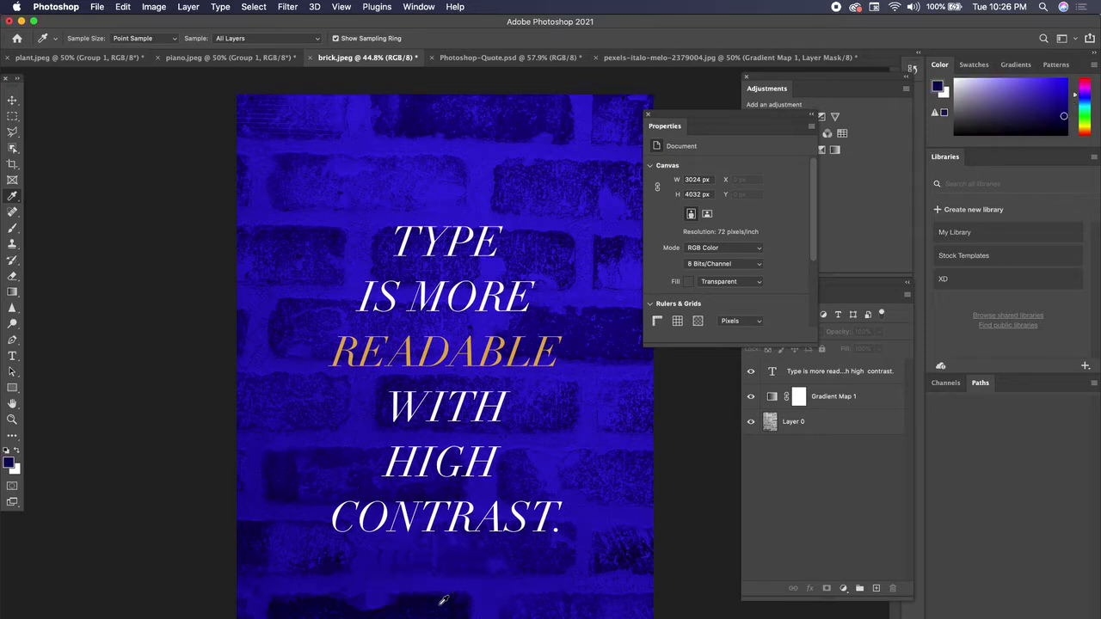
Draw a navy rectangle about 1052 by 175 px over the lower half of the word TYPE
{"action": "left_click", "coordinate": [13, 389]}
{"action": "left_click_drag", "start_coordinate": [14, 388], "coordinate": [38, 386]}
{"action": "left_click_drag", "start_coordinate": [374, 242], "coordinate": [518, 264]}
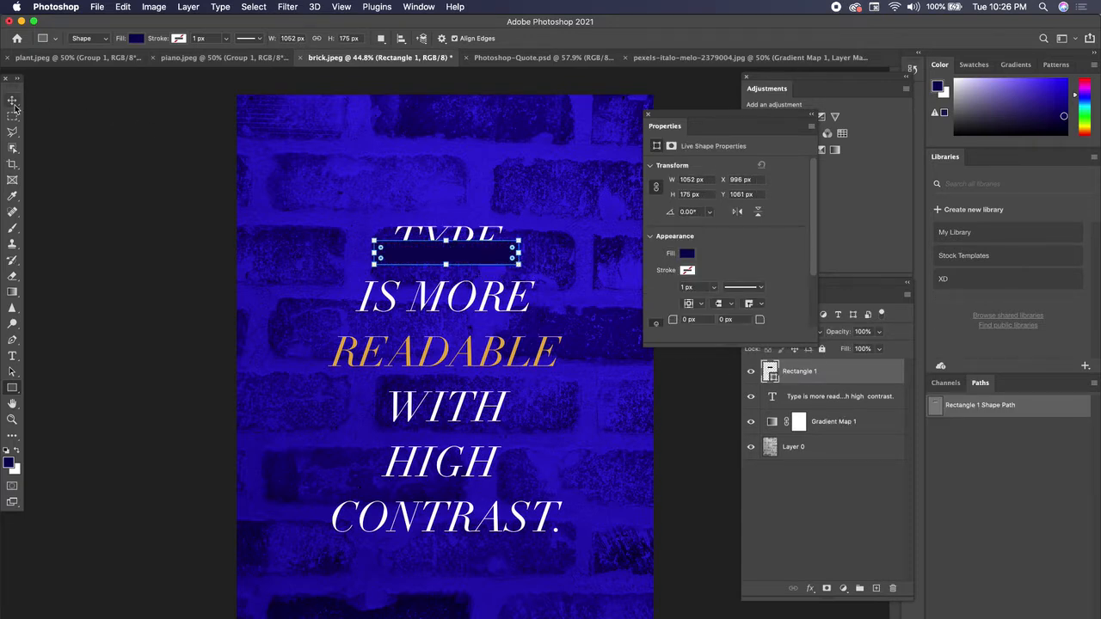
Duplicate the bar onto the IS MORE line, widen it to about 1637 px, and copy that bar onto the READABLE line
{"action": "left_click", "coordinate": [13, 102]}
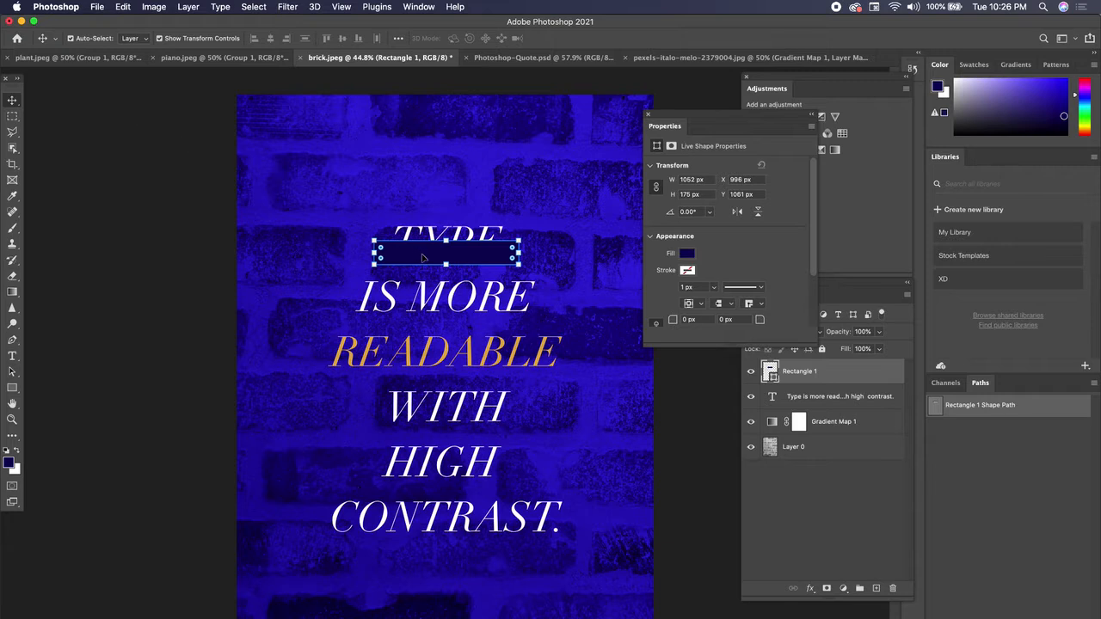
{"action": "left_click_drag", "start_coordinate": [422, 258], "coordinate": [361, 306]}
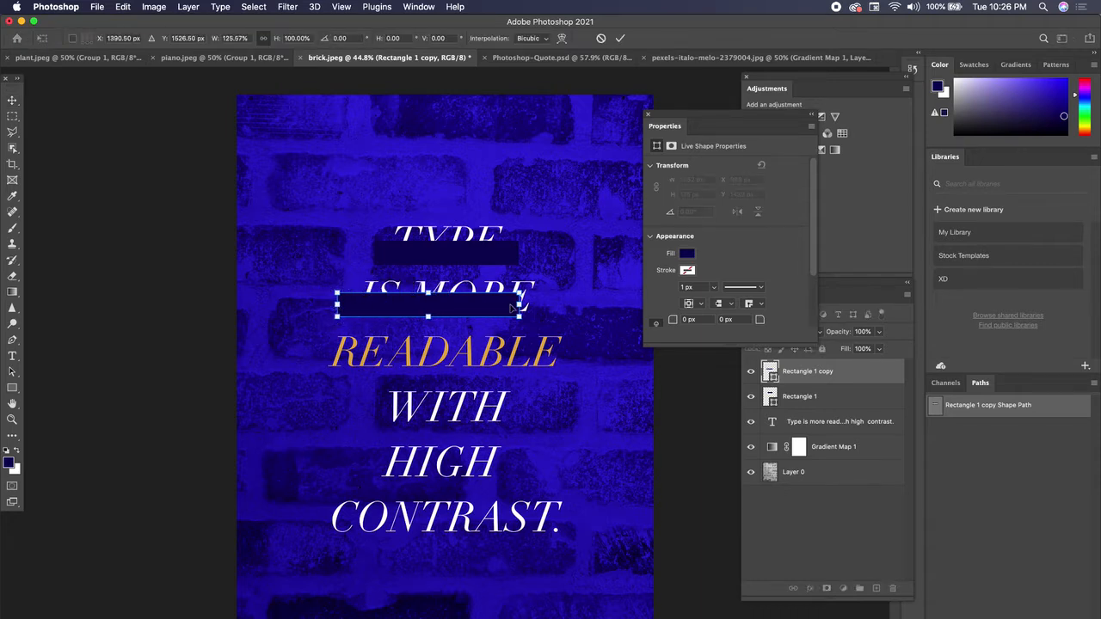
{"action": "left_click_drag", "start_coordinate": [519, 304], "coordinate": [517, 365]}
{"action": "key", "text": "Return"}
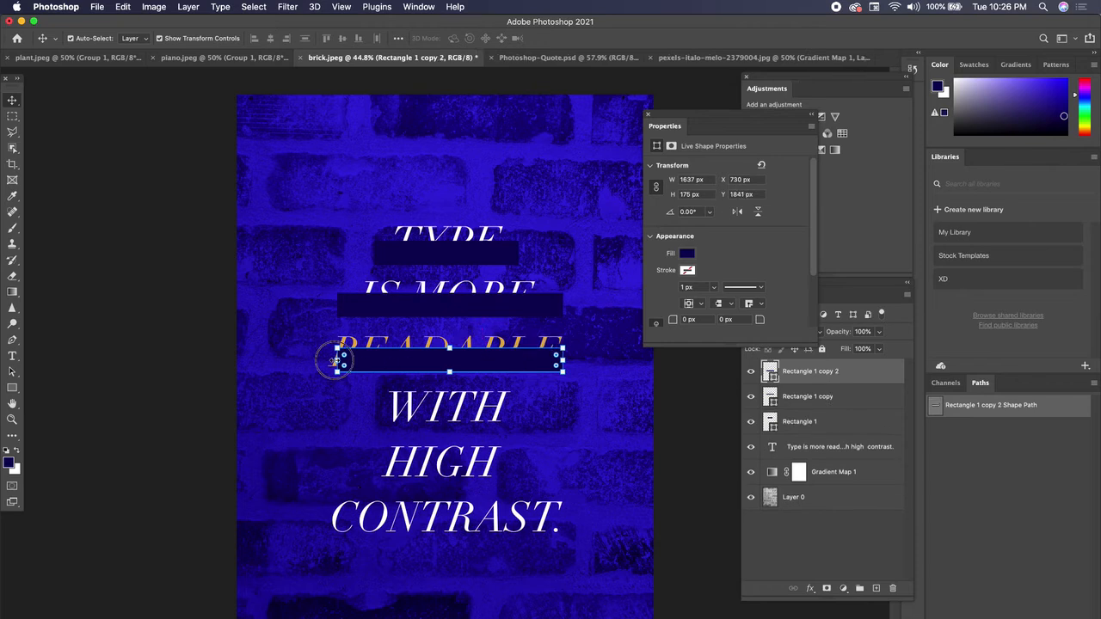
Widen the READABLE bar on both sides to about 1943 px so it extends past the word
{"action": "left_click_drag", "start_coordinate": [336, 360], "coordinate": [313, 360]}
{"action": "left_click_drag", "start_coordinate": [561, 365], "coordinate": [582, 365]}
{"action": "key", "text": "Return"}
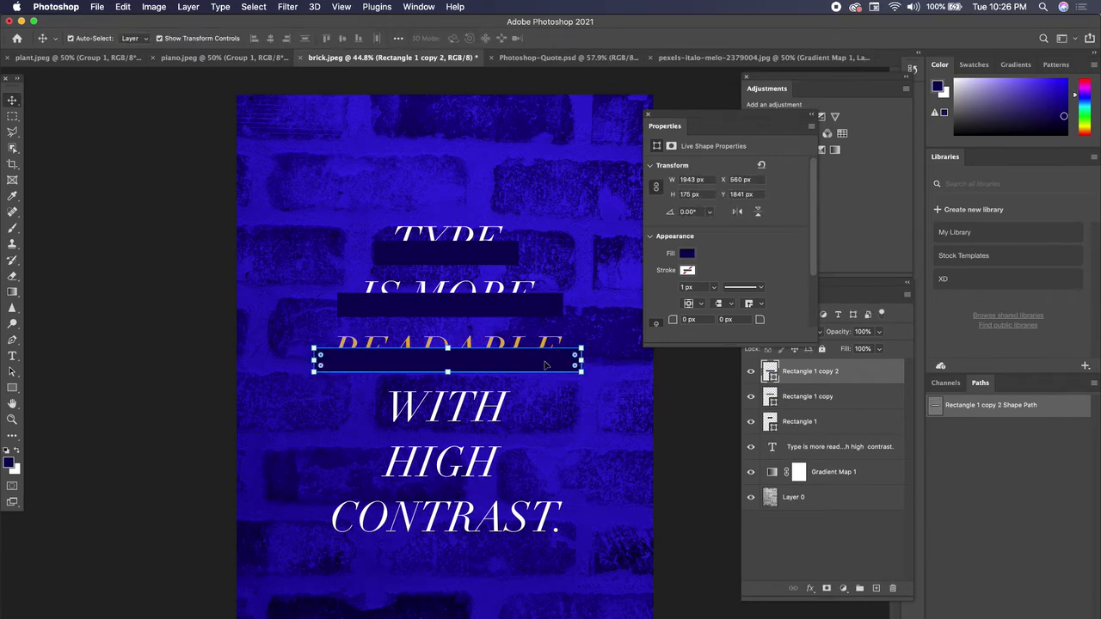
Copy the short bar onto the WITH, HIGH and CONTRAST lines, and widen the CONTRAST bar to about 2004 px
{"action": "left_click_drag", "start_coordinate": [473, 262], "coordinate": [477, 418]}
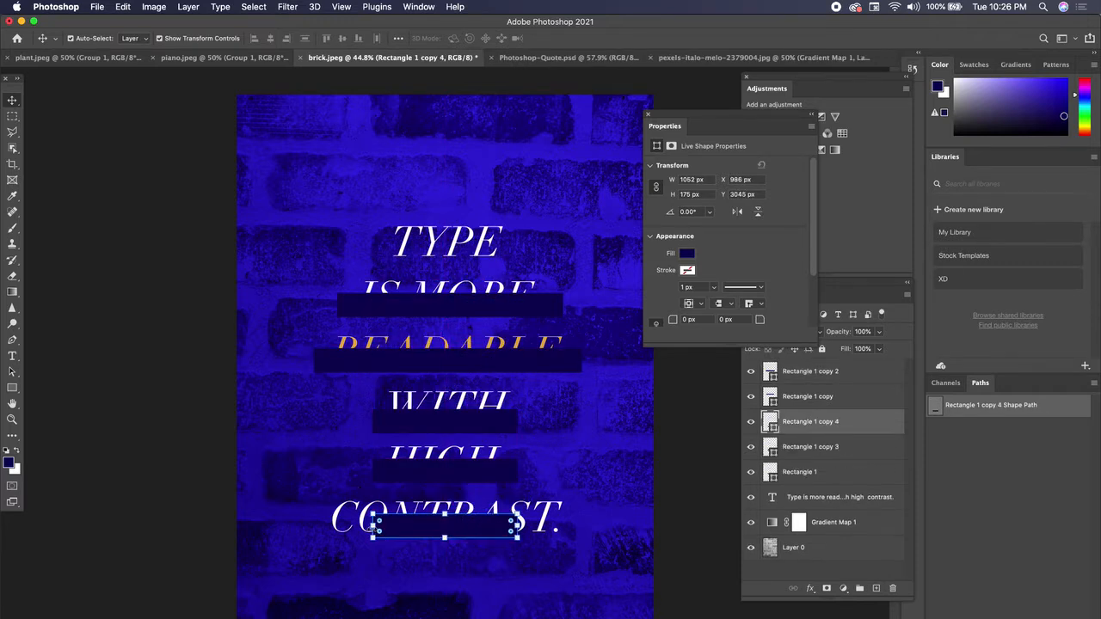
{"action": "left_click_drag", "start_coordinate": [371, 528], "coordinate": [314, 525]}
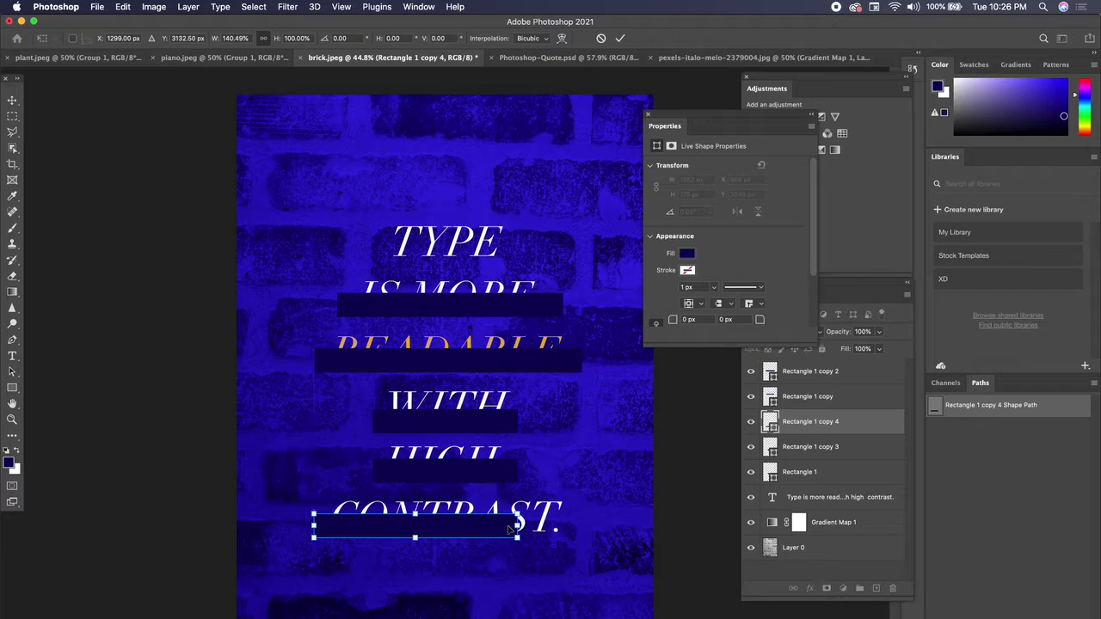
{"action": "left_click_drag", "start_coordinate": [517, 528], "coordinate": [589, 522]}
{"action": "key", "text": "Return"}
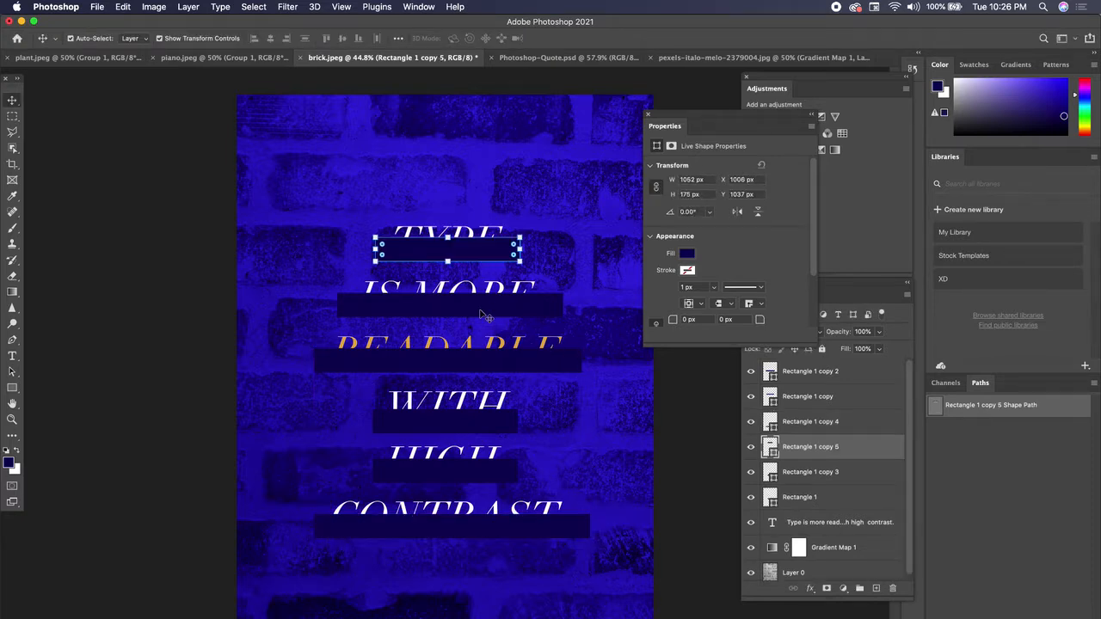
Select all six navy bars and align their horizontal centers
{"action": "left_click", "coordinate": [480, 314], "text": "shift"}
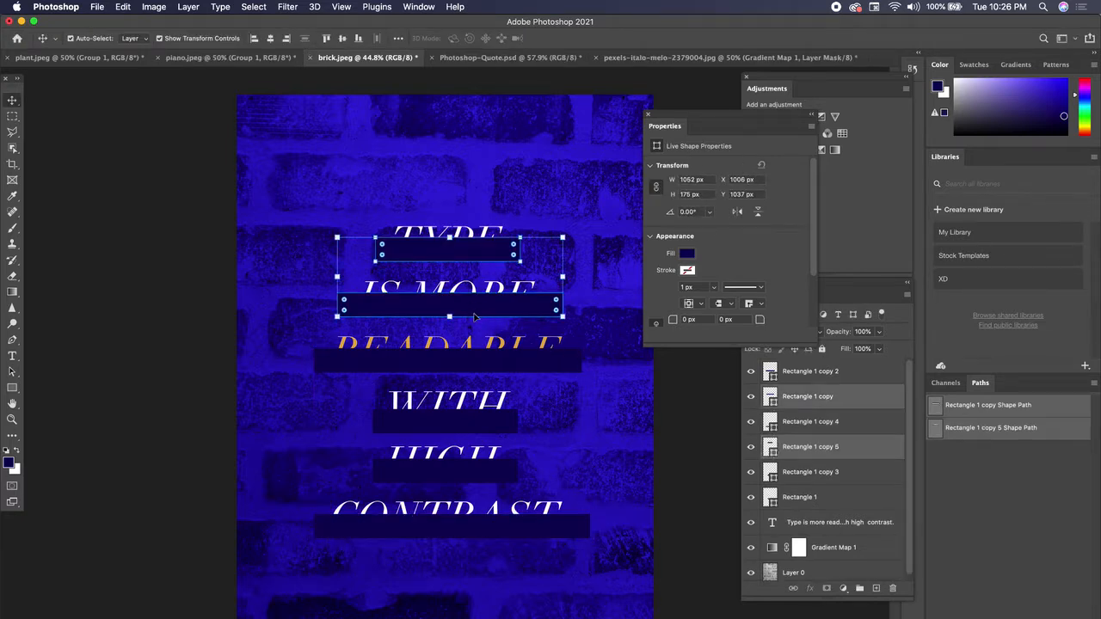
{"action": "left_click", "coordinate": [468, 366], "text": "shift"}
{"action": "left_click", "coordinate": [464, 428], "text": "shift"}
{"action": "left_click", "coordinate": [461, 484], "text": "shift"}
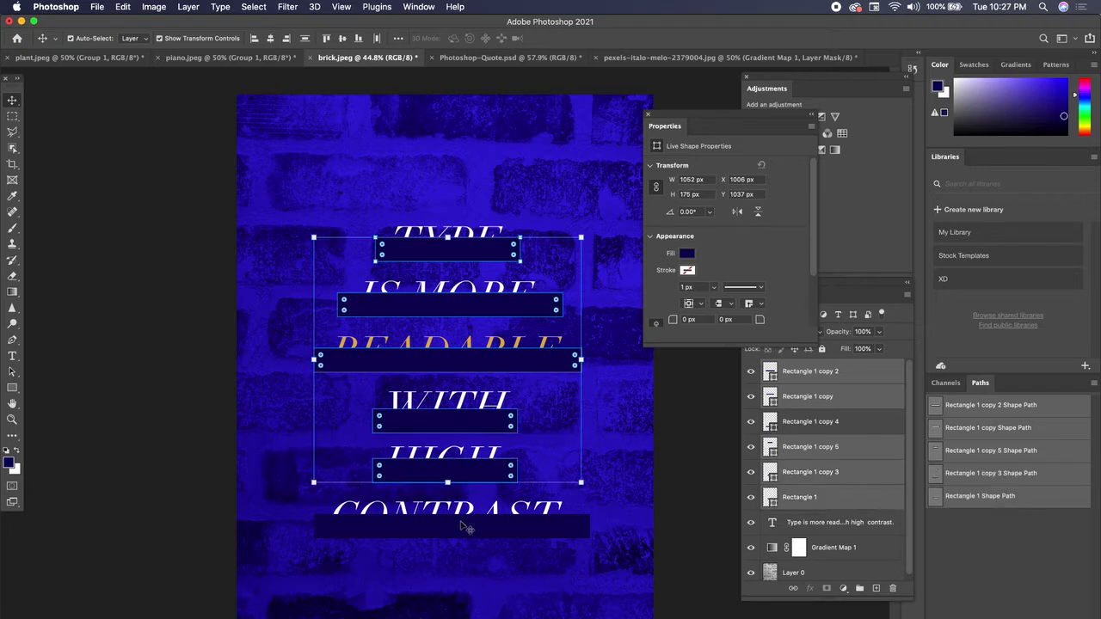
{"action": "left_click", "coordinate": [460, 526], "text": "shift"}
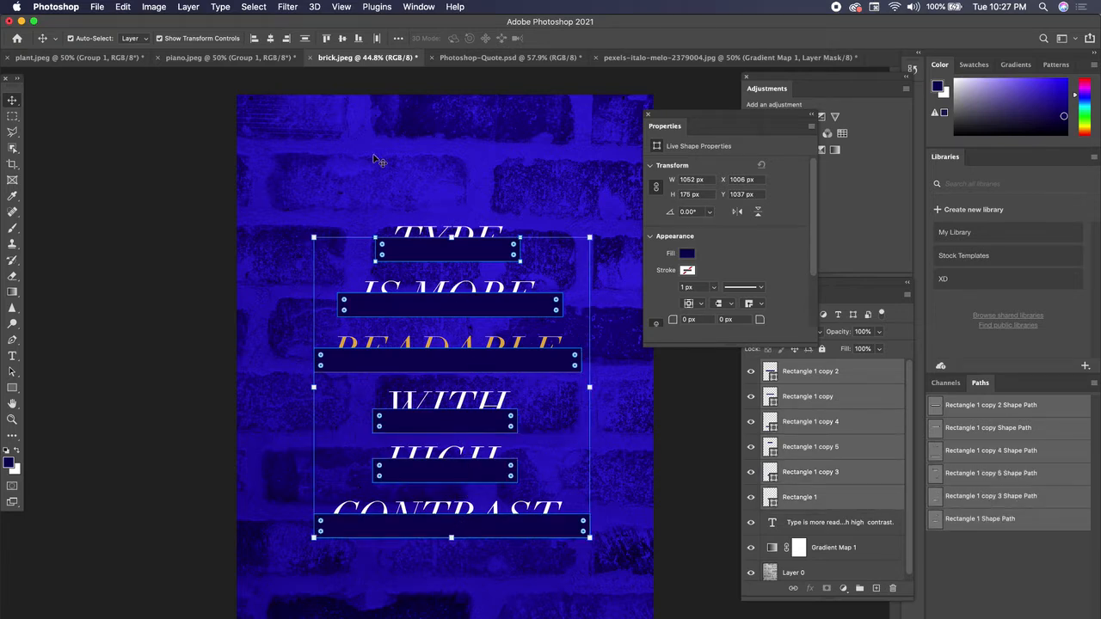
{"action": "left_click", "coordinate": [272, 40]}
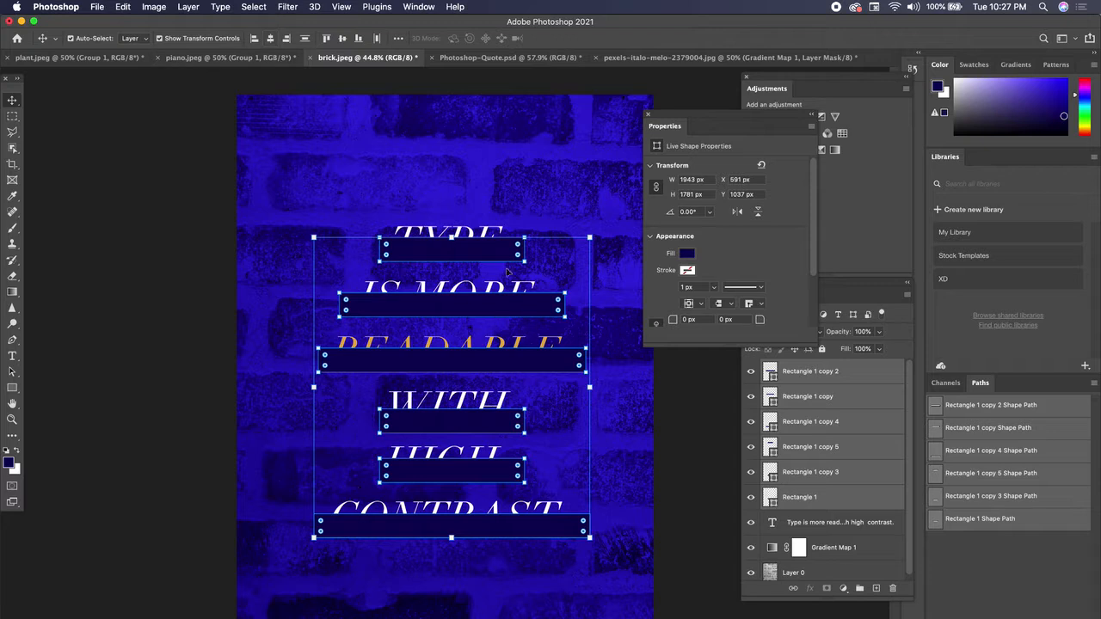
Shift the aligned bars slightly to center them on the text and move their layers beneath the text layer
{"action": "left_click", "coordinate": [484, 253]}
{"action": "left_click_drag", "start_coordinate": [484, 251], "coordinate": [479, 251]}
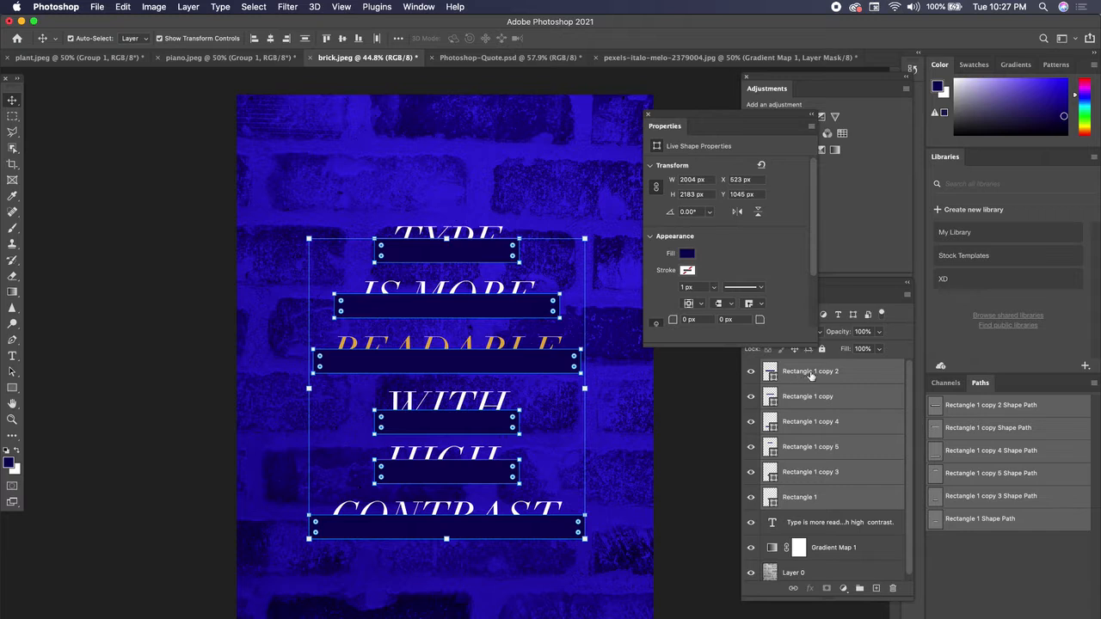
{"action": "left_click_drag", "start_coordinate": [817, 376], "coordinate": [833, 524]}
{"action": "left_click", "coordinate": [693, 507]}
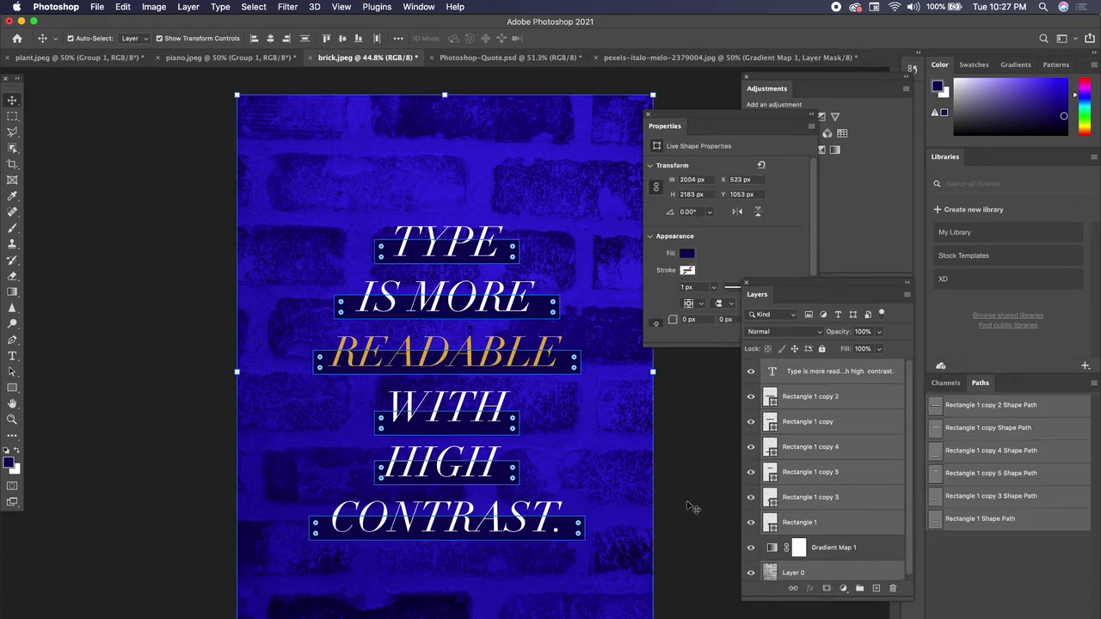
Lock Layer 0 and move the text with all six bars together to the center of the canvas
{"action": "left_click", "coordinate": [638, 451]}
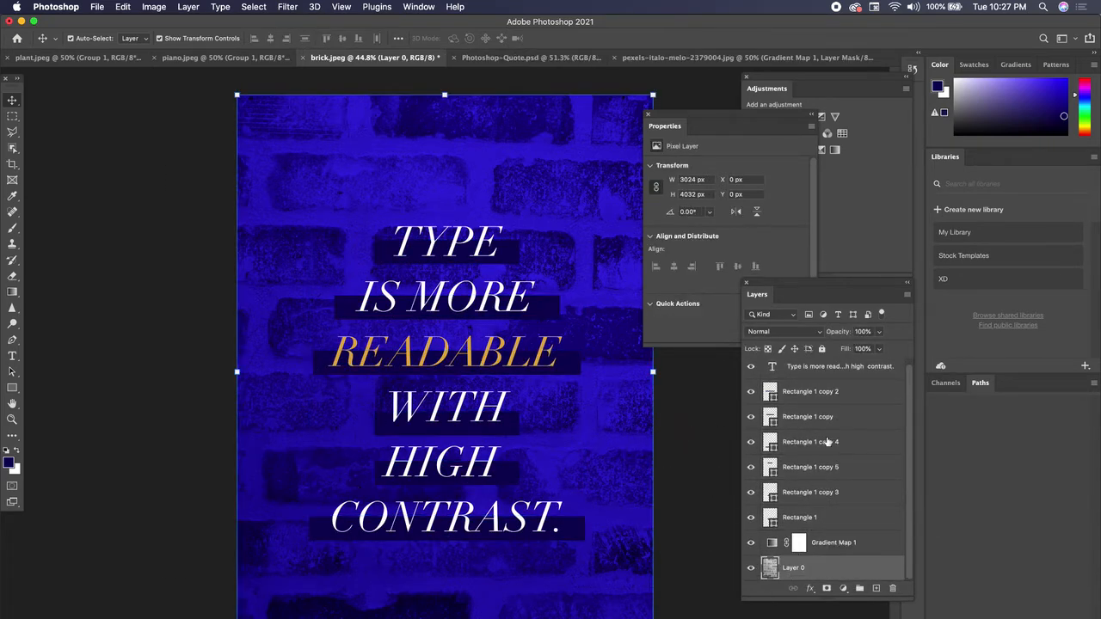
{"action": "left_click", "coordinate": [822, 349]}
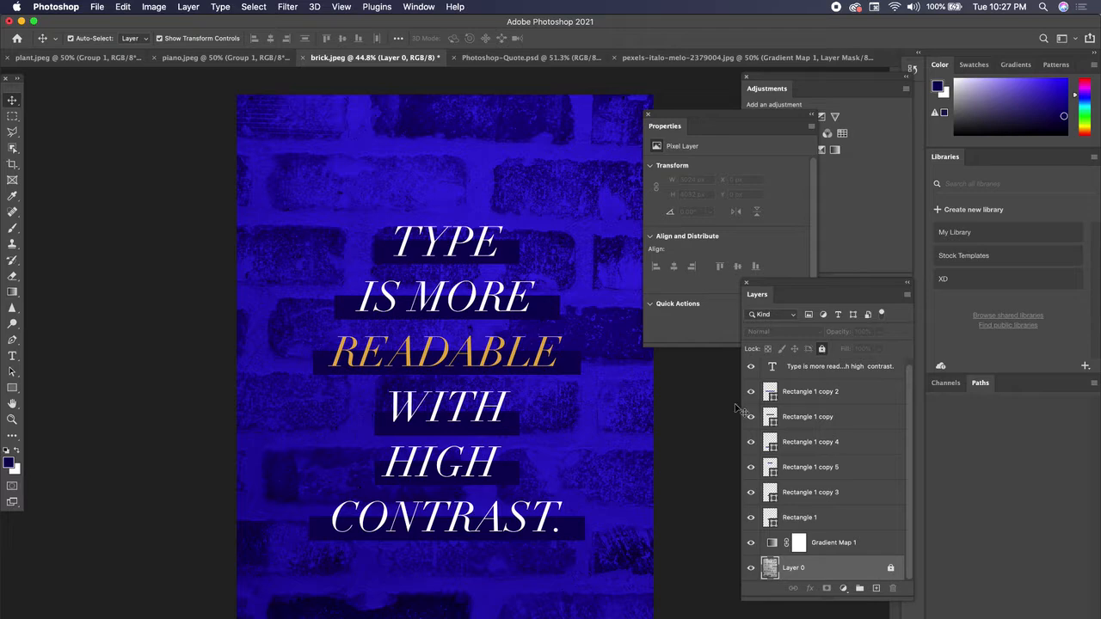
{"action": "left_click_drag", "start_coordinate": [165, 140], "coordinate": [663, 585]}
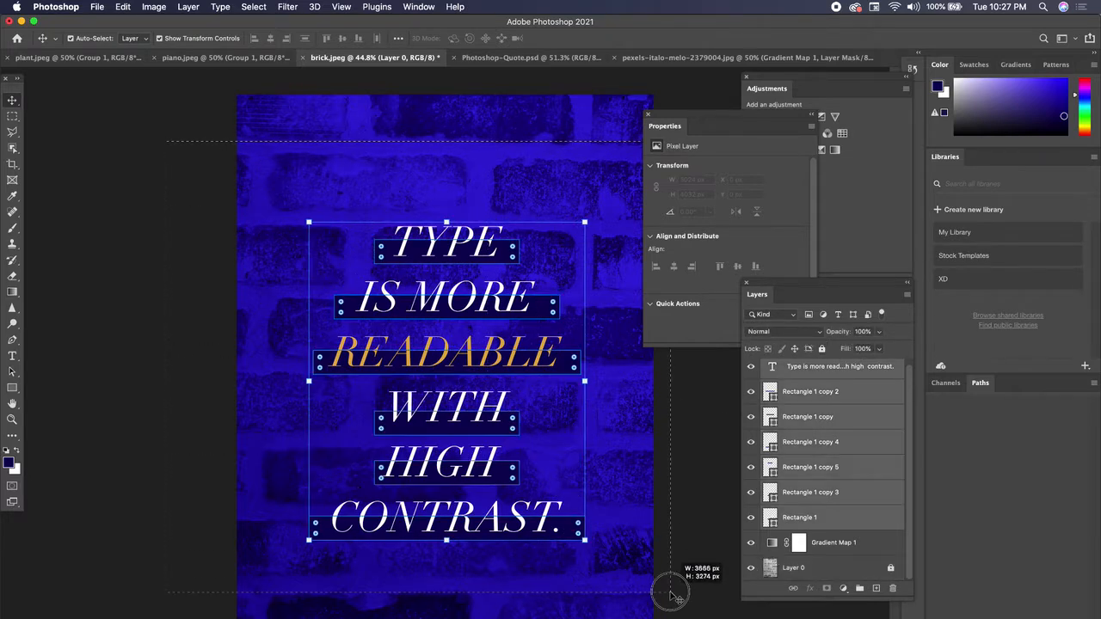
{"action": "mouse_move", "coordinate": [488, 305]}
{"action": "left_mouse_down"}
{"action": "mouse_move", "coordinate": [468, 291]}
{"action": "mouse_move", "coordinate": [496, 312]}
{"action": "mouse_move", "coordinate": [522, 311]}
{"action": "mouse_move", "coordinate": [505, 307]}
{"action": "mouse_move", "coordinate": [481, 327]}
{"action": "mouse_move", "coordinate": [489, 319]}
{"action": "left_mouse_up"}
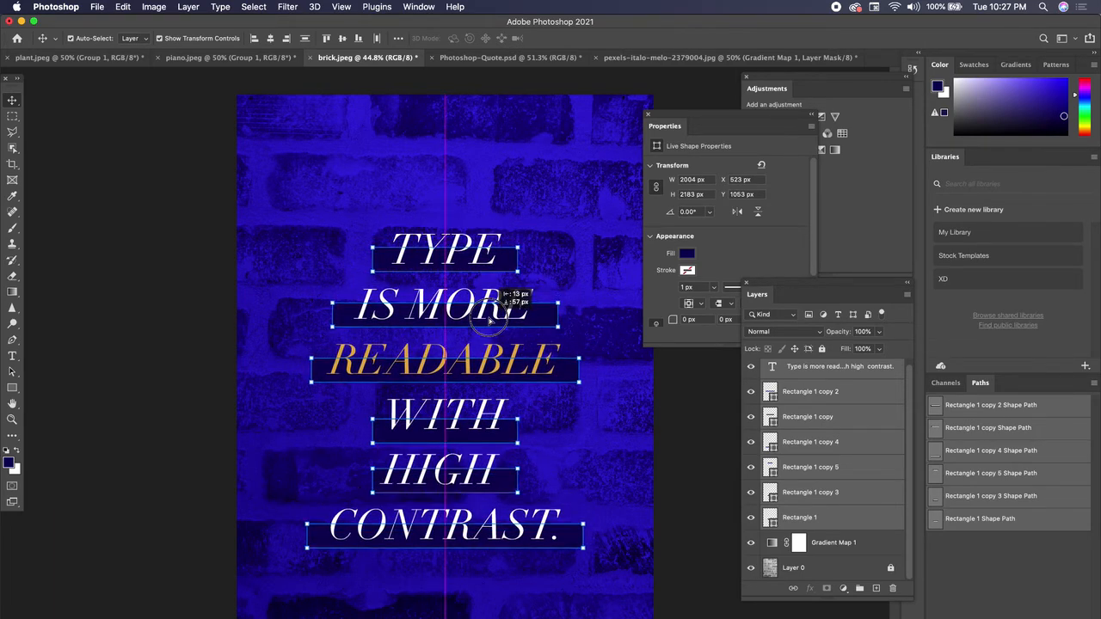
{"action": "left_click_drag", "start_coordinate": [488, 320], "coordinate": [492, 294]}
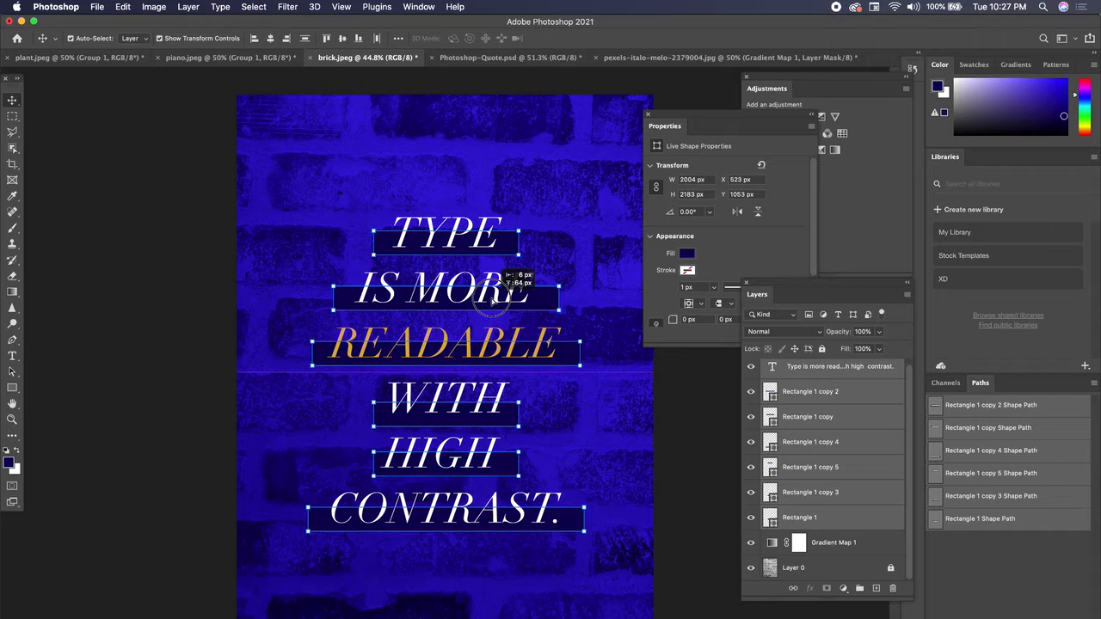
{"action": "left_click_drag", "start_coordinate": [492, 301], "coordinate": [492, 300]}
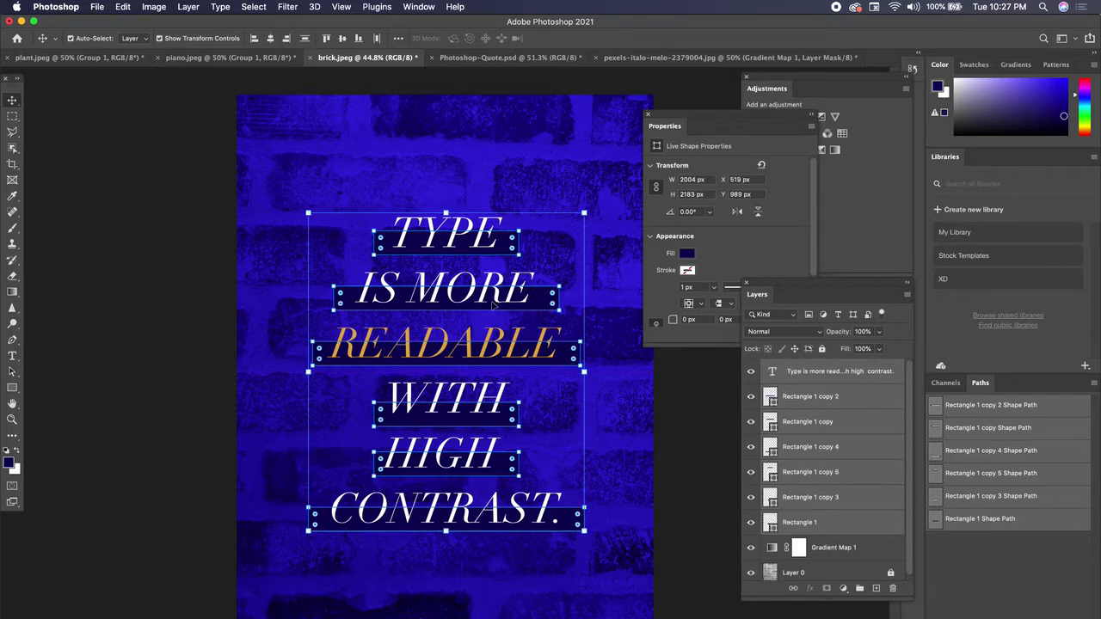
{"action": "left_click", "coordinate": [694, 442]}
{"action": "left_click_drag", "start_coordinate": [659, 123], "coordinate": [679, 123]}
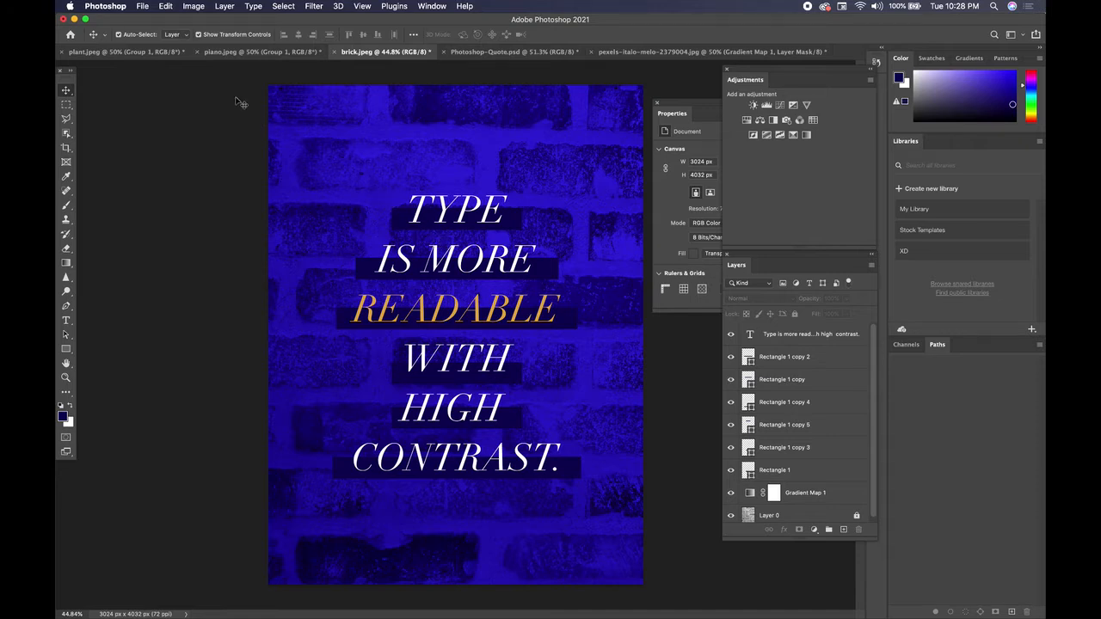
Create a new document from the recent 1080 x 1080 px preset at 300 ppi with a white background
{"action": "left_click", "coordinate": [143, 5]}
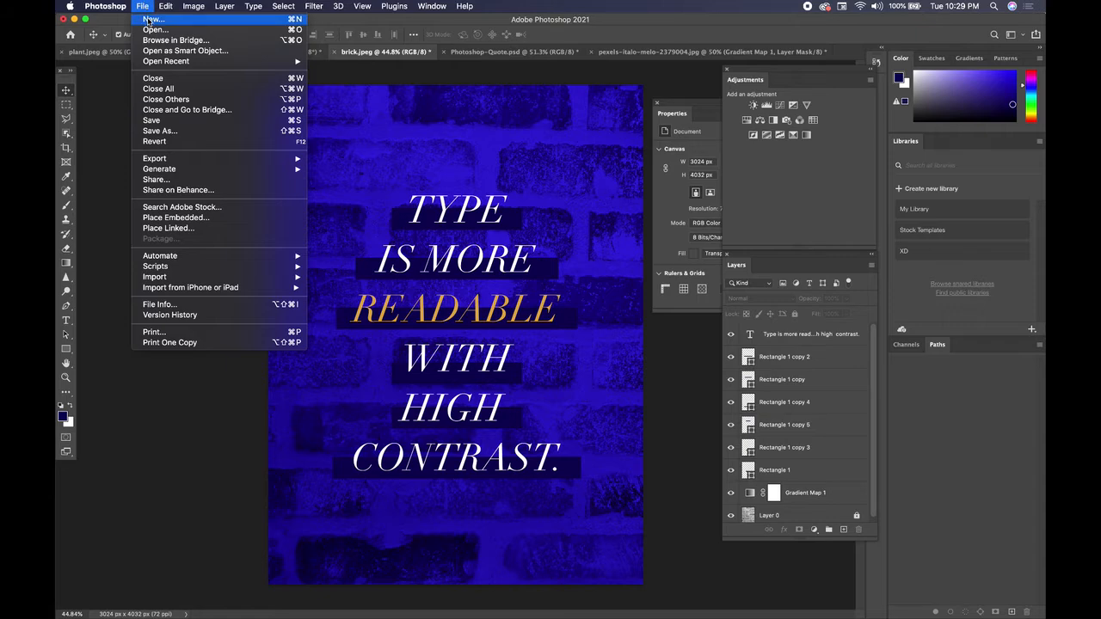
{"action": "left_click", "coordinate": [143, 6]}
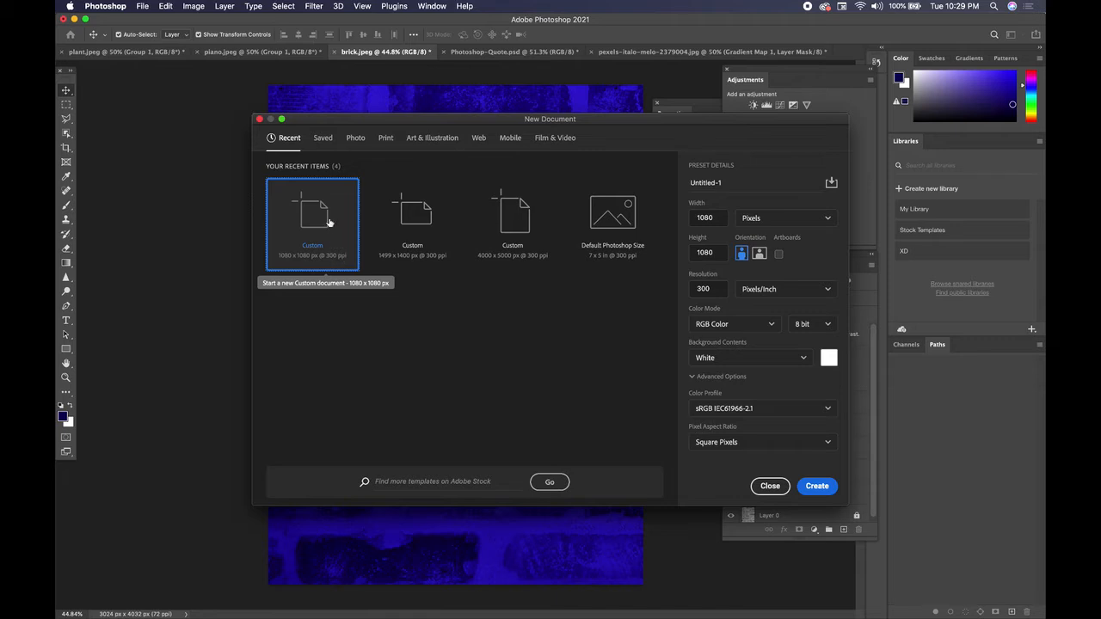
{"action": "left_click", "coordinate": [814, 481]}
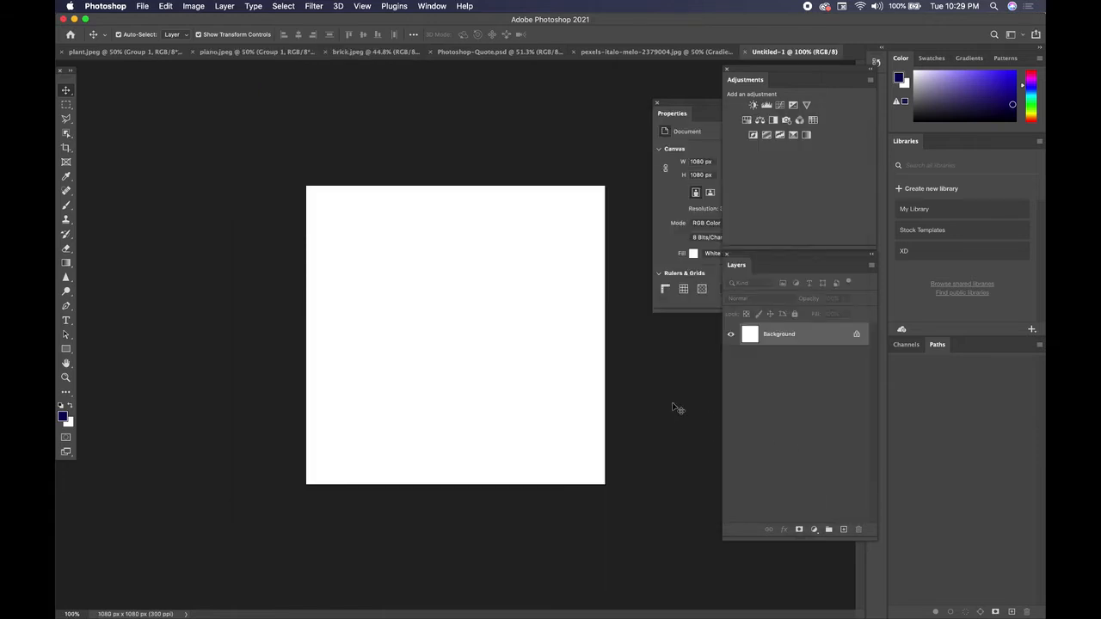
Return to the brick.jpeg document and unlock Layer 0
{"action": "left_click", "coordinate": [376, 51]}
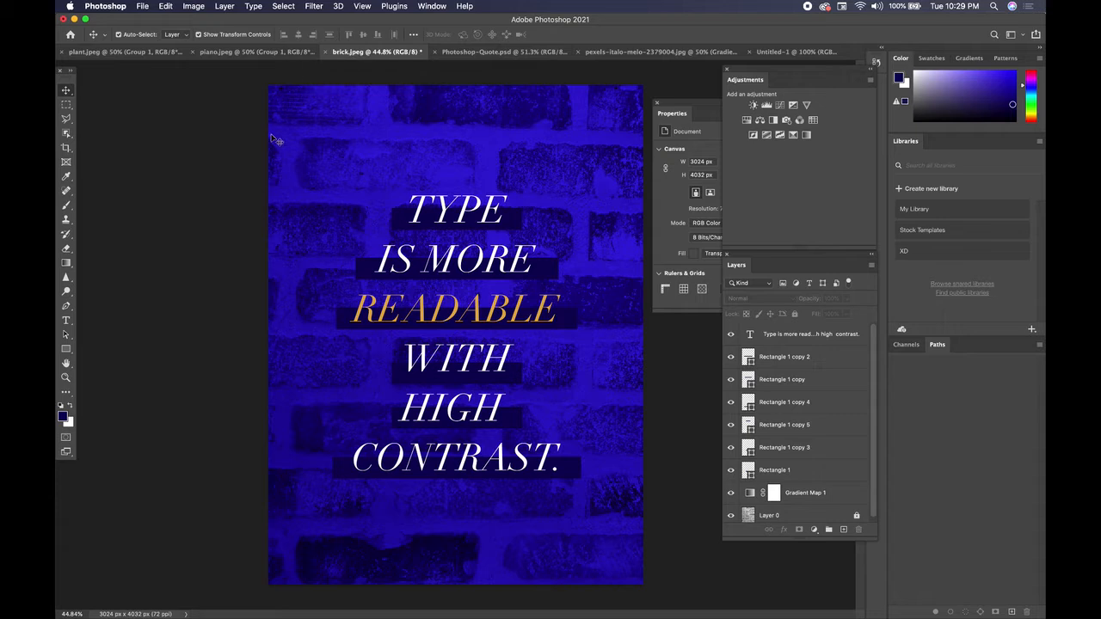
{"action": "scroll", "coordinate": [791, 473], "scroll_direction": "down", "scroll_amount": 1}
{"action": "left_click", "coordinate": [824, 512]}
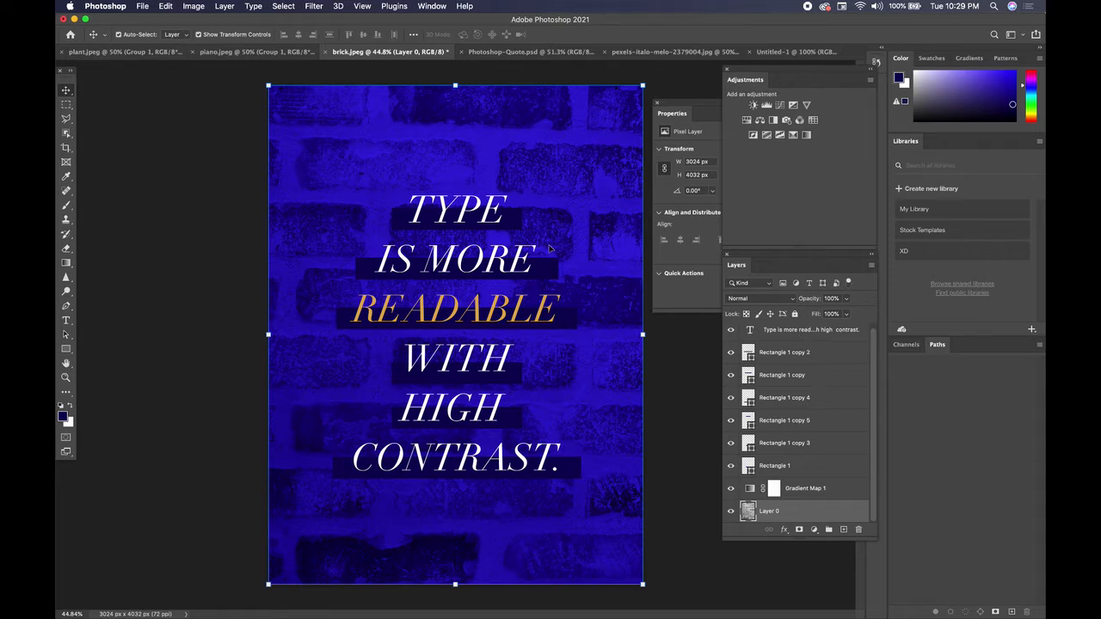
{"action": "scroll", "coordinate": [819, 456], "scroll_direction": "up", "scroll_amount": 1}
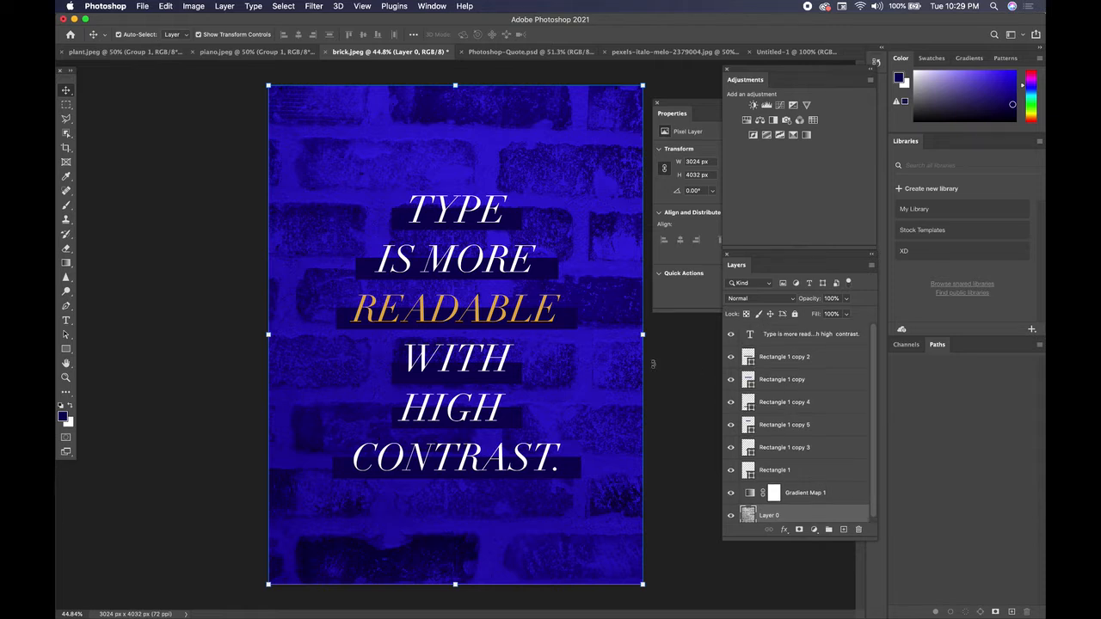
Select all layers from Layer 0 up to the text layer, including Gradient Map 1, and copy them
{"action": "left_click_drag", "start_coordinate": [257, 201], "coordinate": [209, 137]}
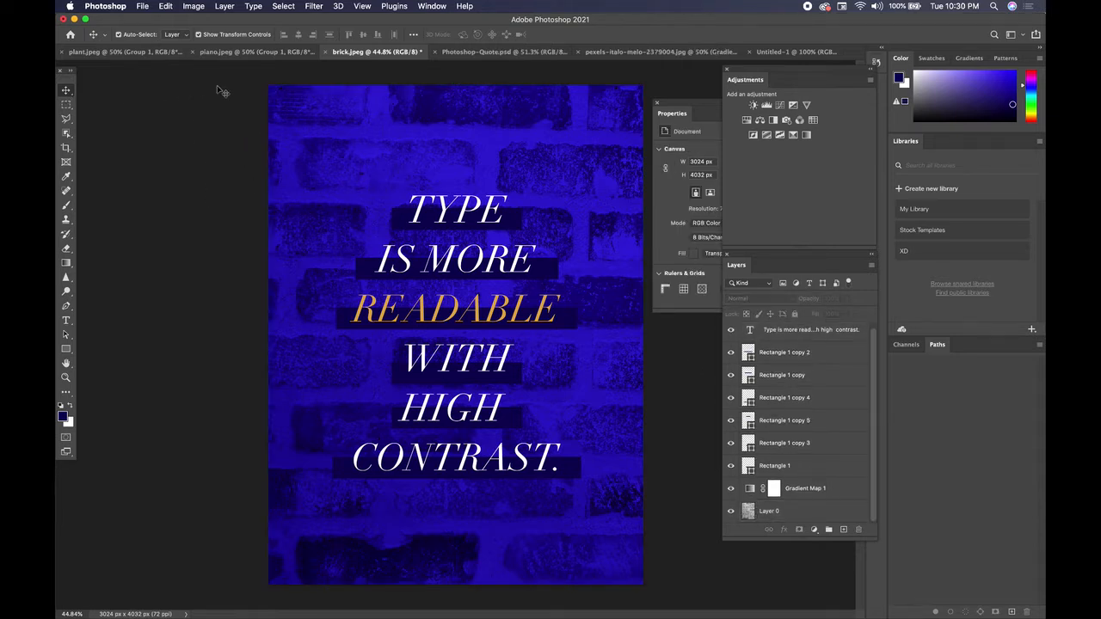
{"action": "left_click_drag", "start_coordinate": [202, 89], "coordinate": [691, 592]}
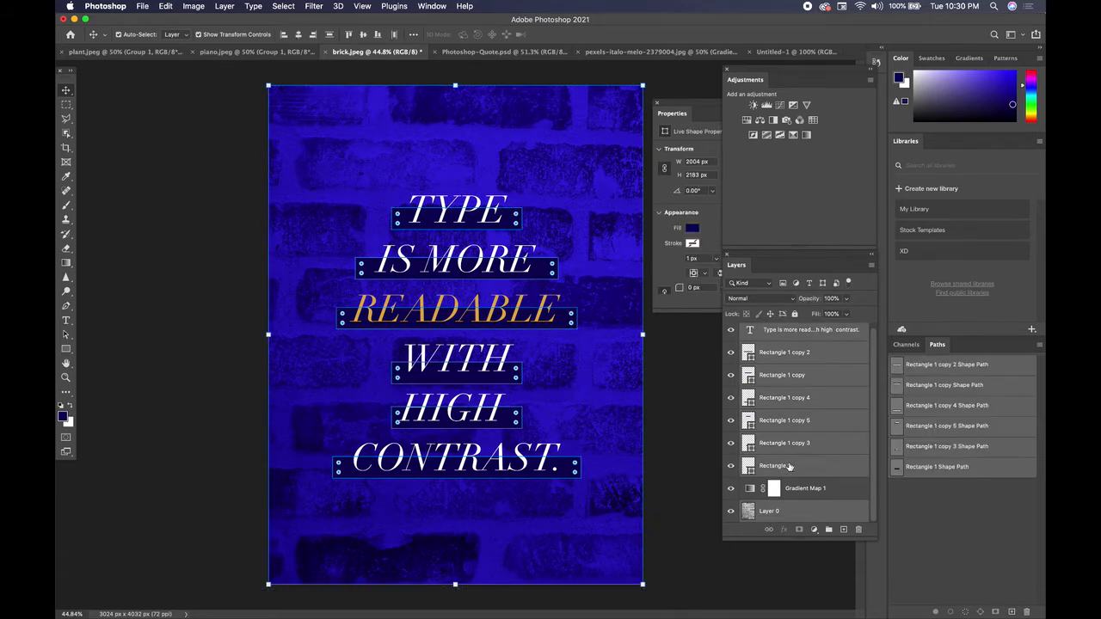
{"action": "left_click", "coordinate": [807, 513]}
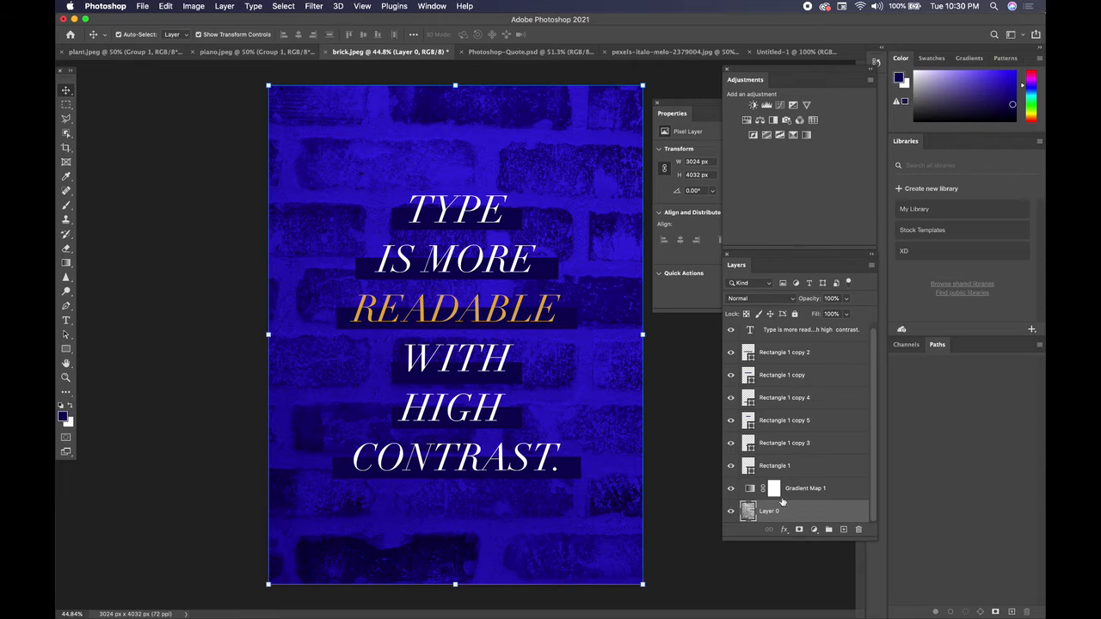
{"action": "scroll", "coordinate": [799, 421], "scroll_direction": "up", "scroll_amount": 1}
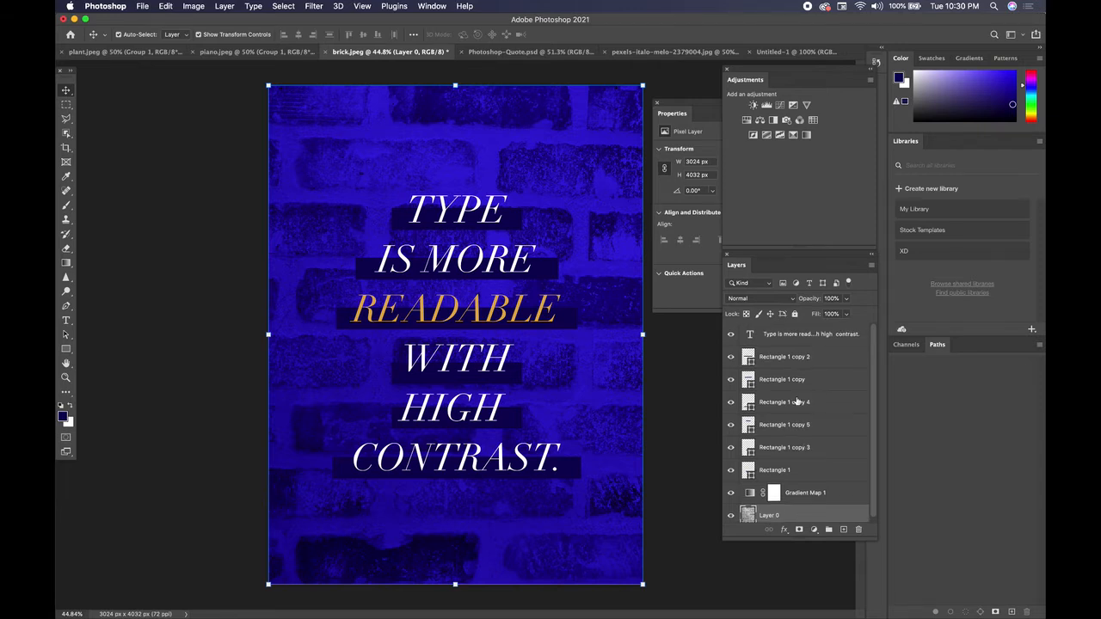
{"action": "left_click", "coordinate": [806, 336], "text": "shift"}
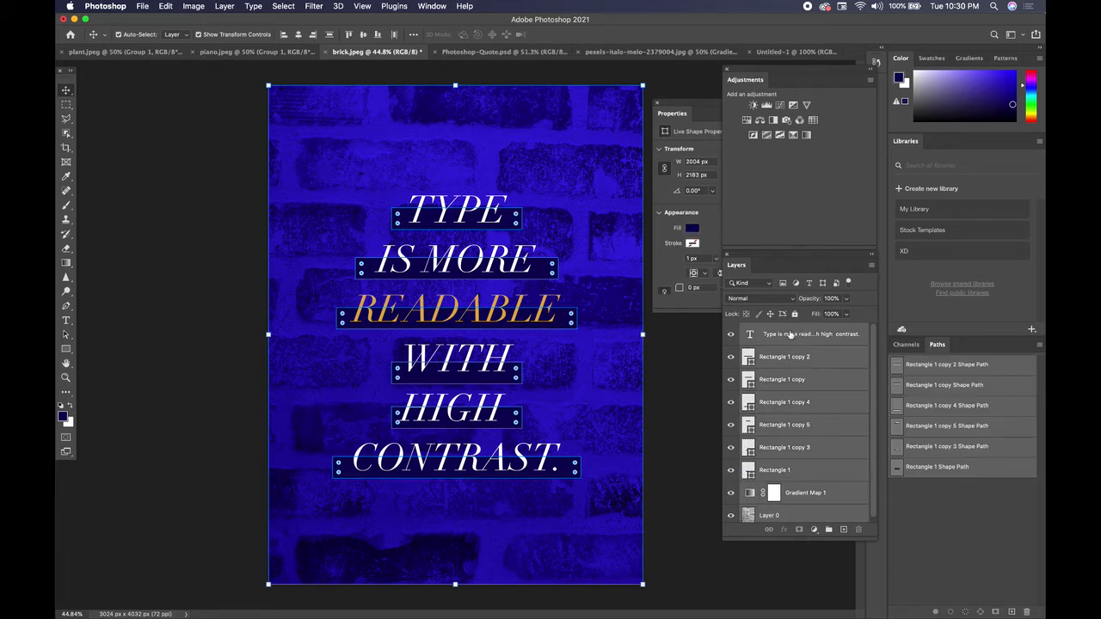
{"action": "left_click", "coordinate": [165, 7]}
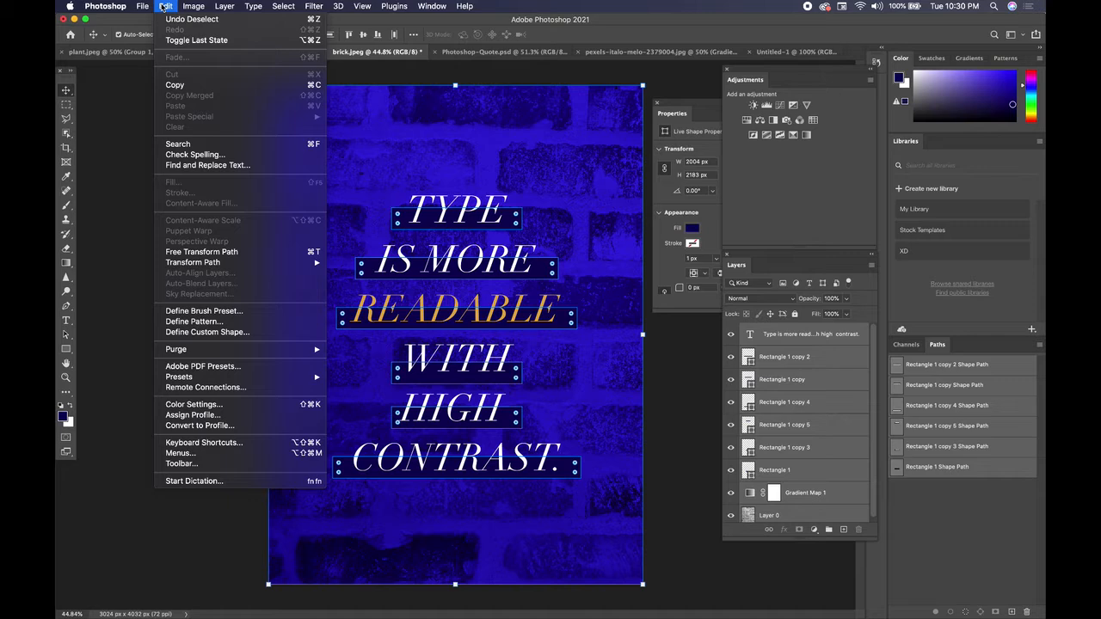
{"action": "left_click", "coordinate": [174, 86]}
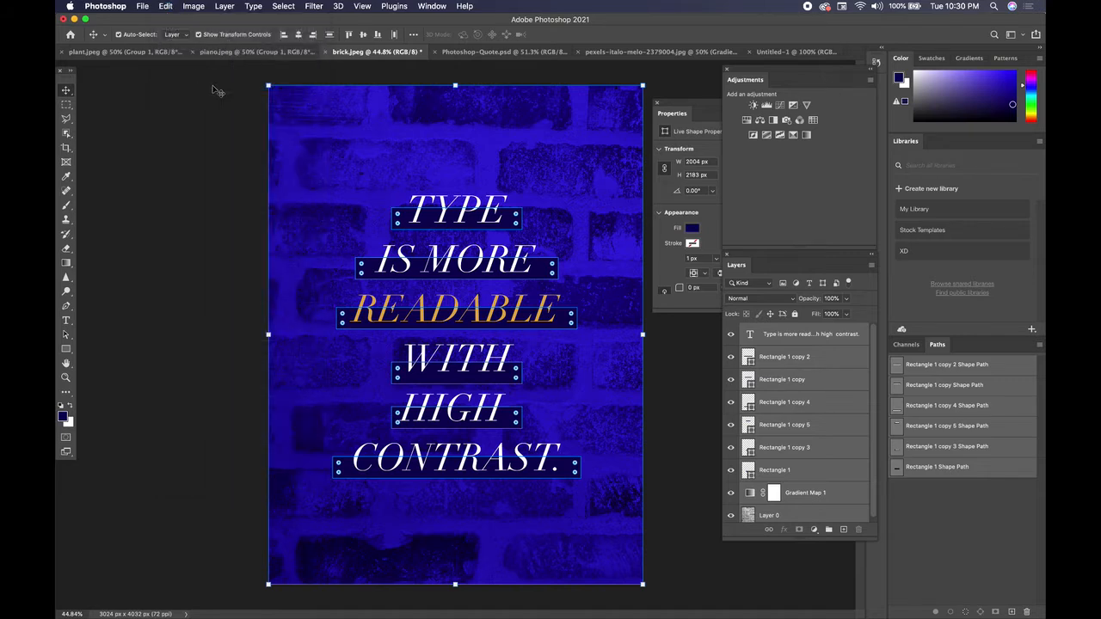
Paste the copied layers into the blank 1080 x 1080 px Untitled-1 document
{"action": "left_click", "coordinate": [774, 54]}
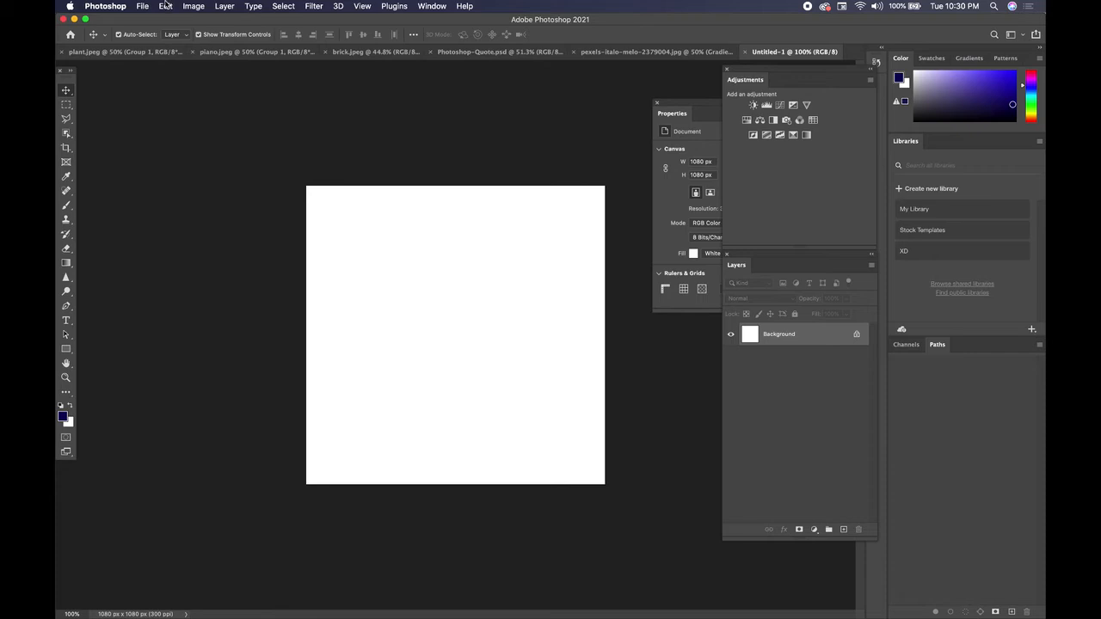
{"action": "left_click", "coordinate": [166, 6]}
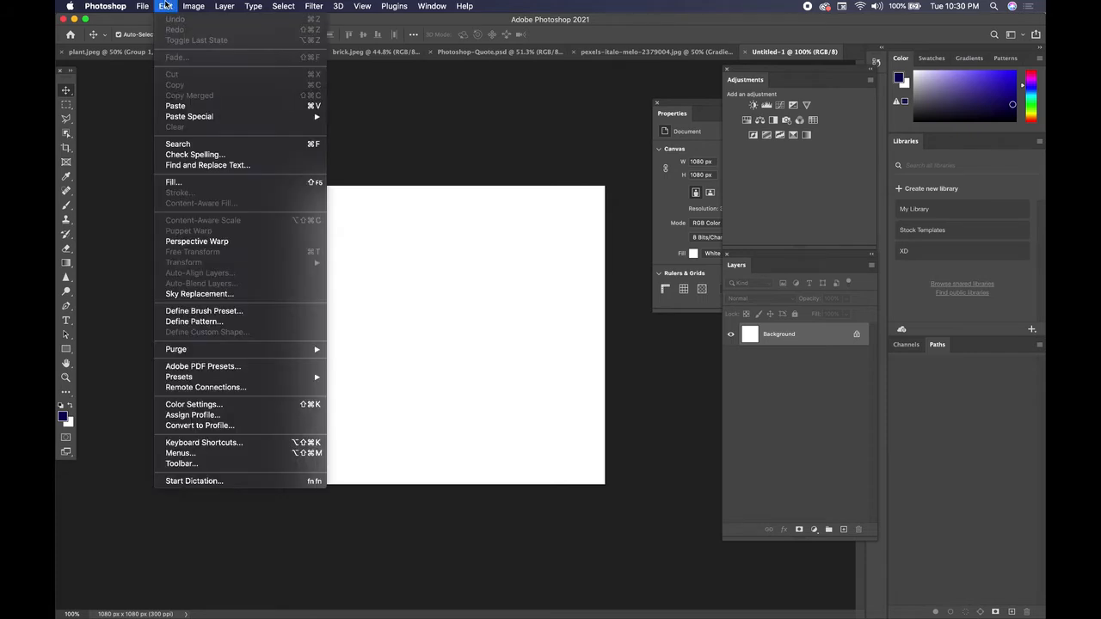
{"action": "left_click", "coordinate": [186, 106]}
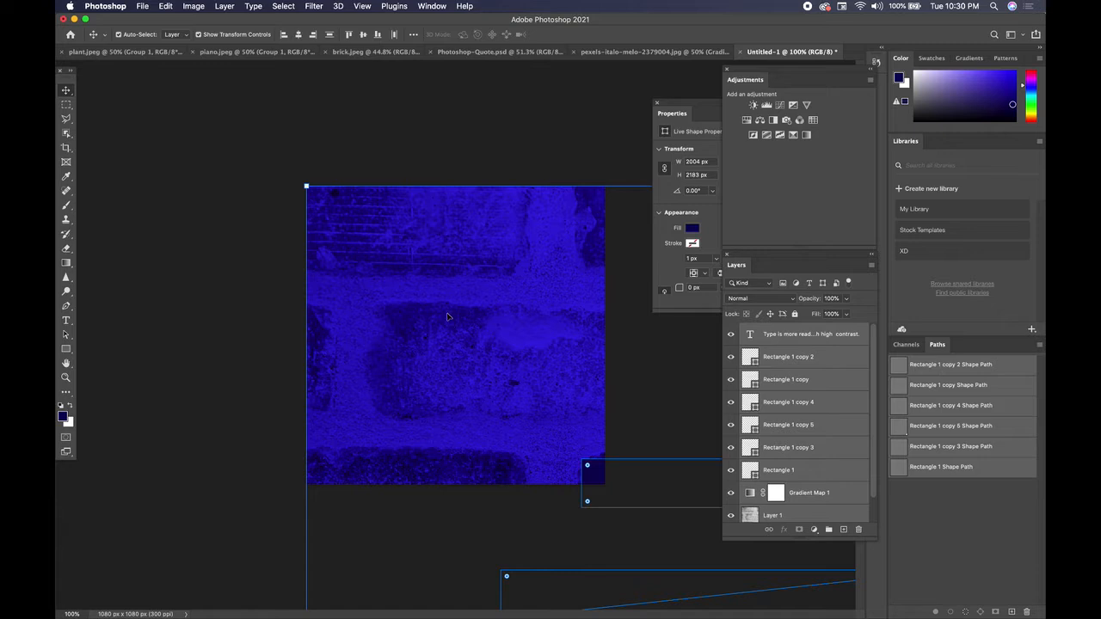
Scale the pasted layers together until the brick image is about 1130 px wide and center them on the square canvas, then deselect
{"action": "scroll", "coordinate": [449, 322], "scroll_direction": "down", "scroll_amount": 6}
{"action": "scroll", "coordinate": [446, 317], "scroll_direction": "down", "scroll_amount": 1}
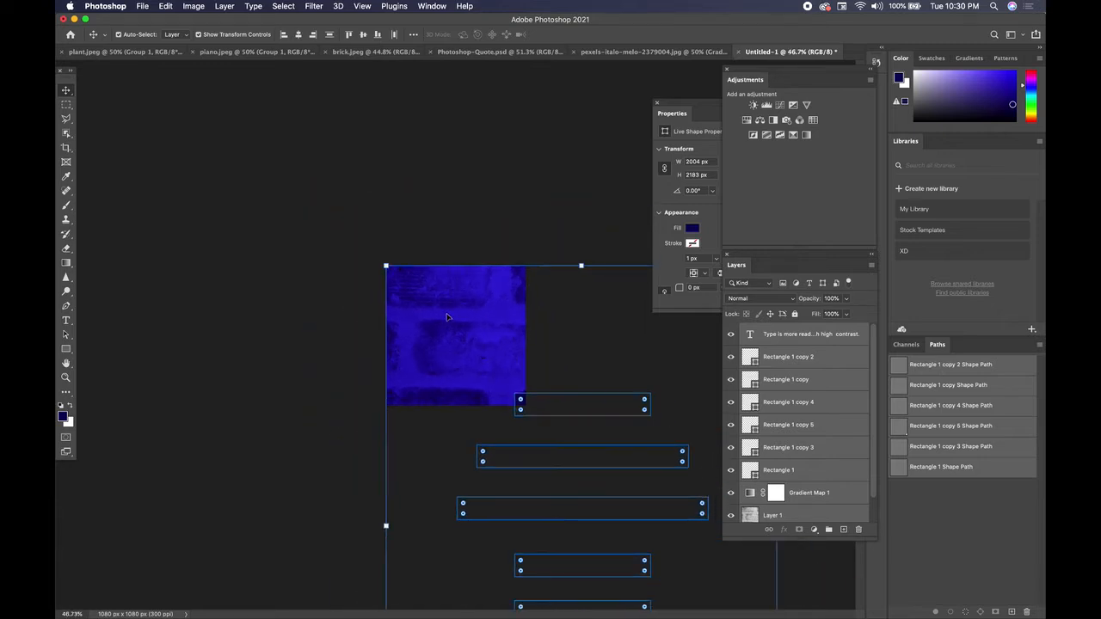
{"action": "scroll", "coordinate": [449, 325], "scroll_direction": "down", "scroll_amount": 5}
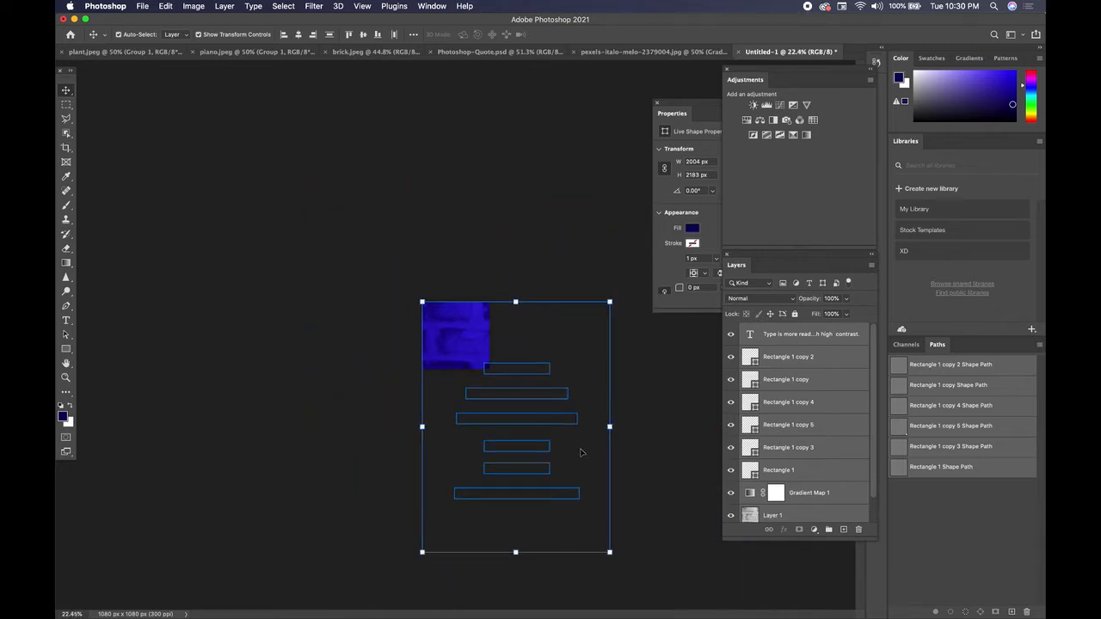
{"action": "left_click_drag", "start_coordinate": [610, 553], "coordinate": [487, 373]}
{"action": "scroll", "coordinate": [458, 333], "scroll_direction": "up", "scroll_amount": 5}
{"action": "scroll", "coordinate": [459, 335], "scroll_direction": "up", "scroll_amount": 5}
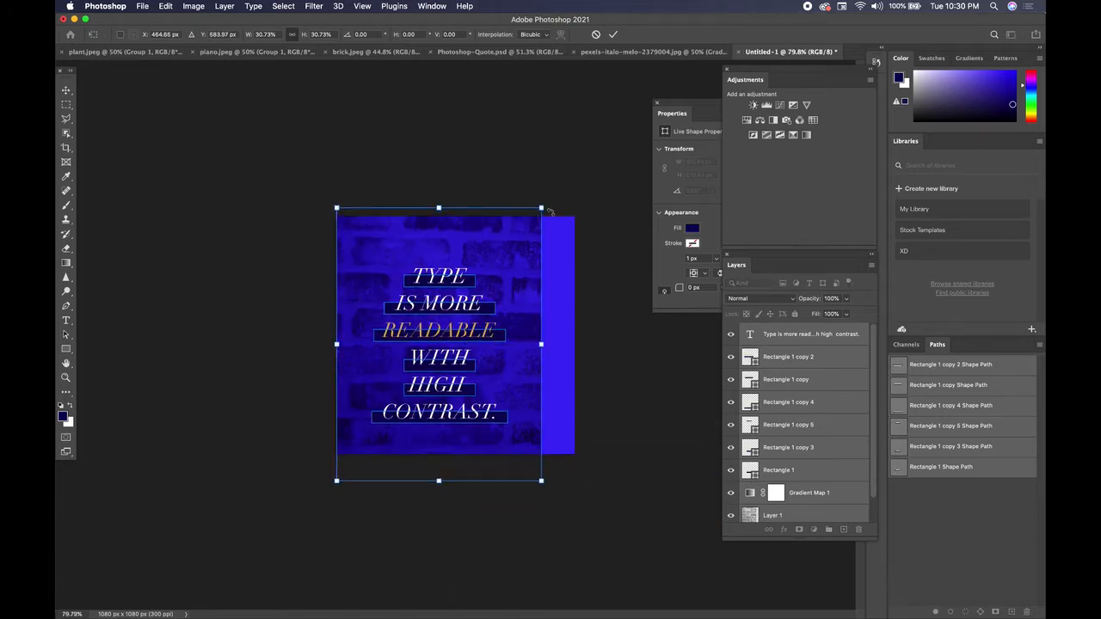
{"action": "left_click_drag", "start_coordinate": [541, 208], "coordinate": [615, 172]}
{"action": "left_click_drag", "start_coordinate": [529, 255], "coordinate": [523, 275]}
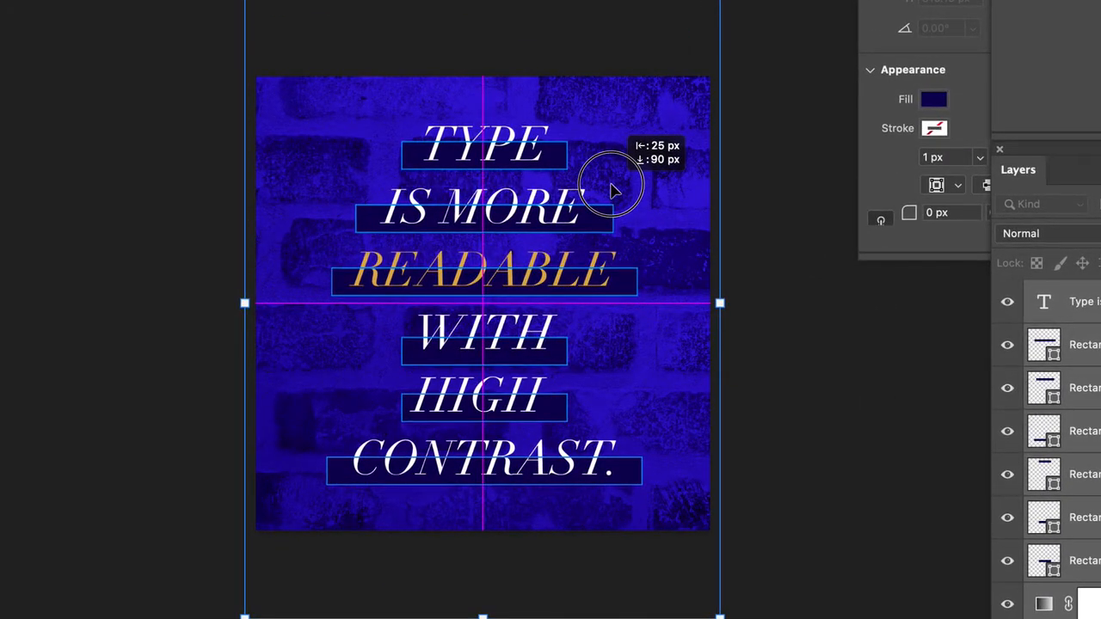
{"action": "left_click_drag", "start_coordinate": [613, 191], "coordinate": [613, 191]}
{"action": "key", "text": "Return"}
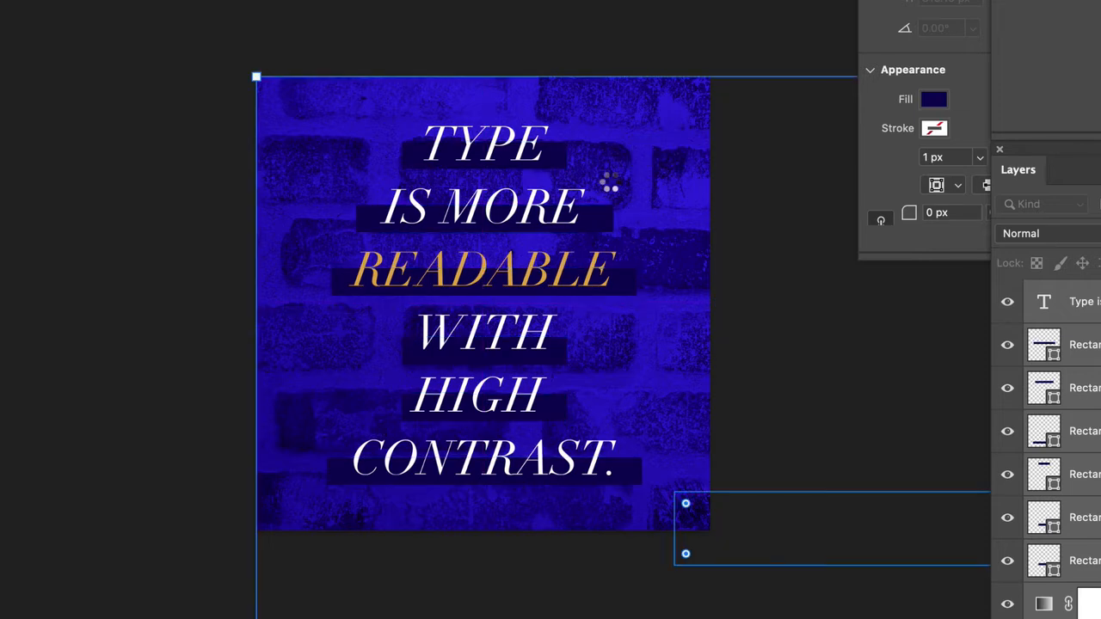
{"action": "left_click", "coordinate": [172, 179]}
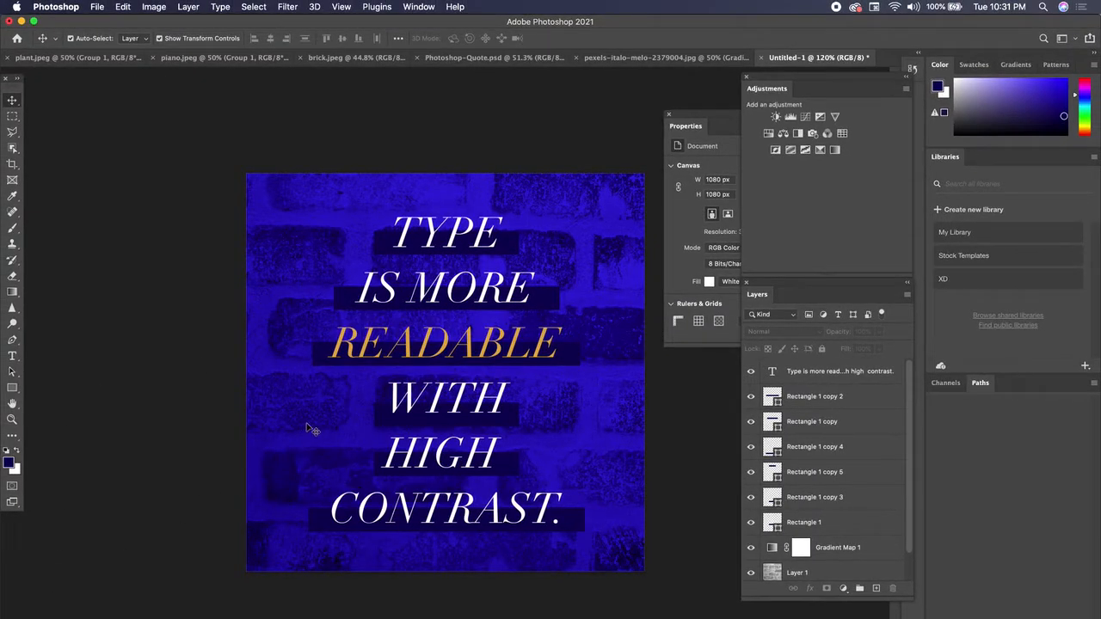
{"action": "left_click", "coordinate": [428, 365]}
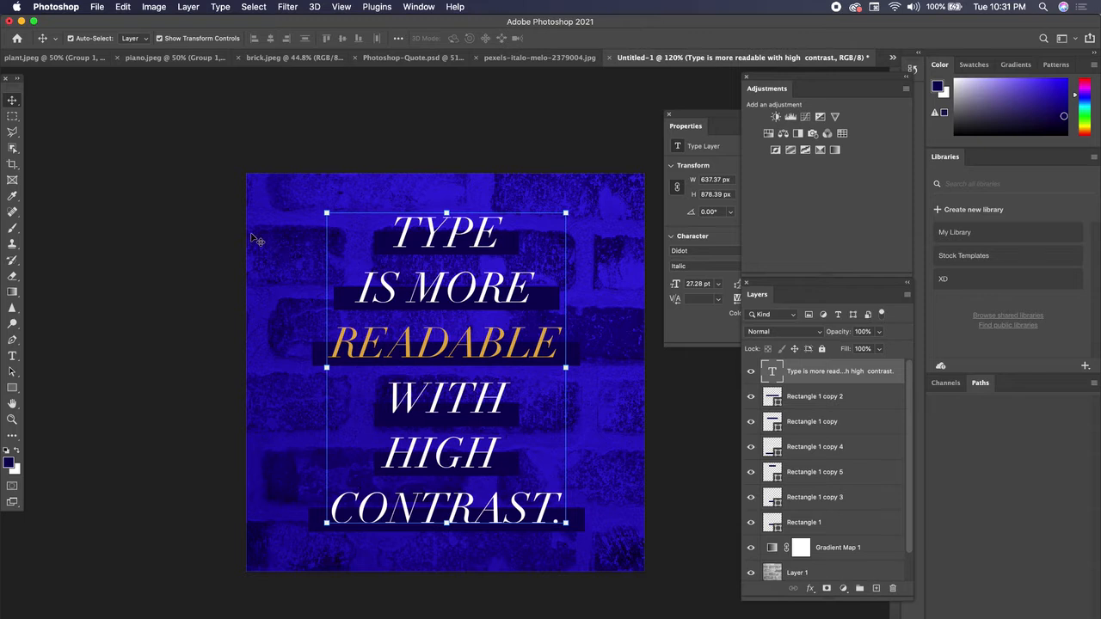
{"action": "left_click", "coordinate": [156, 265]}
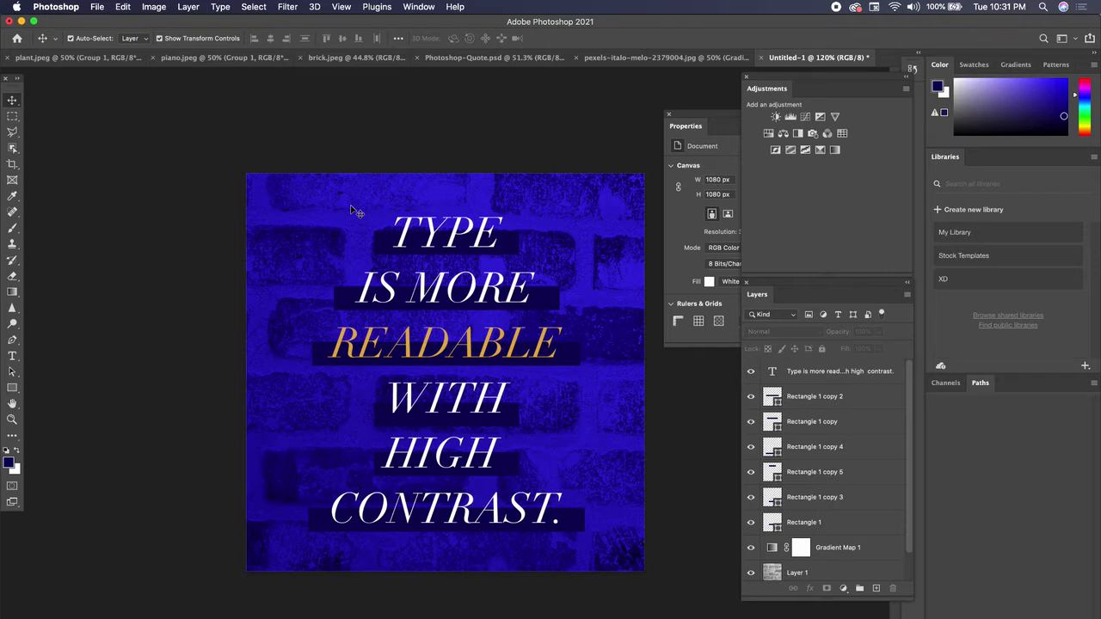
Export the square design as testtest.jpg, a 1080 x 1080 px JPG at 1x size and 100% quality, and close its preview
{"action": "left_click", "coordinate": [98, 8]}
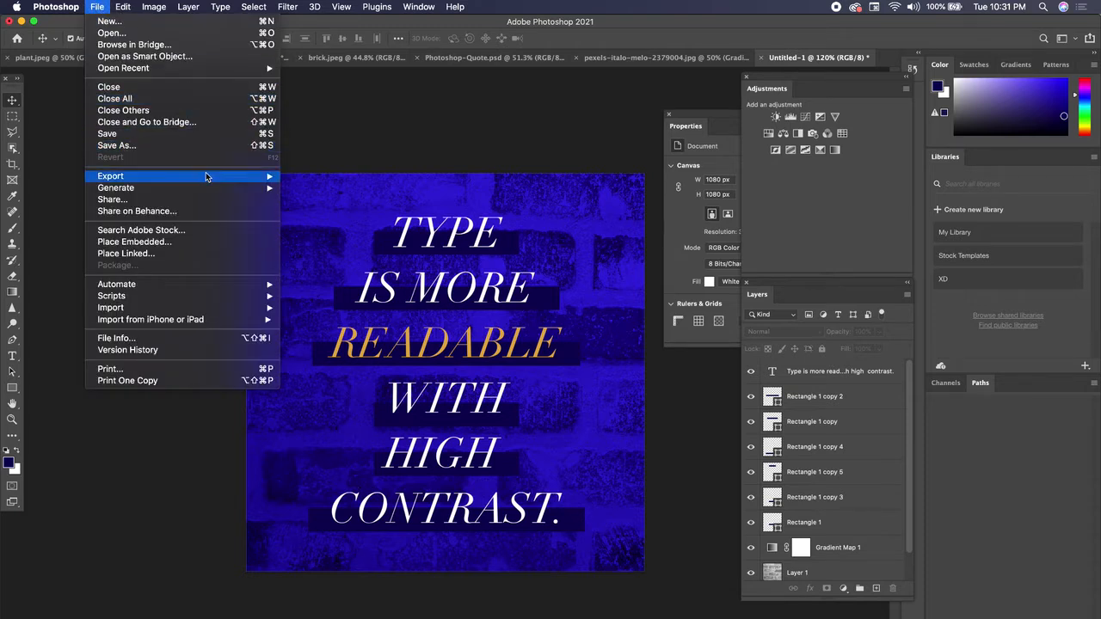
{"action": "mouse_move", "coordinate": [205, 176]}
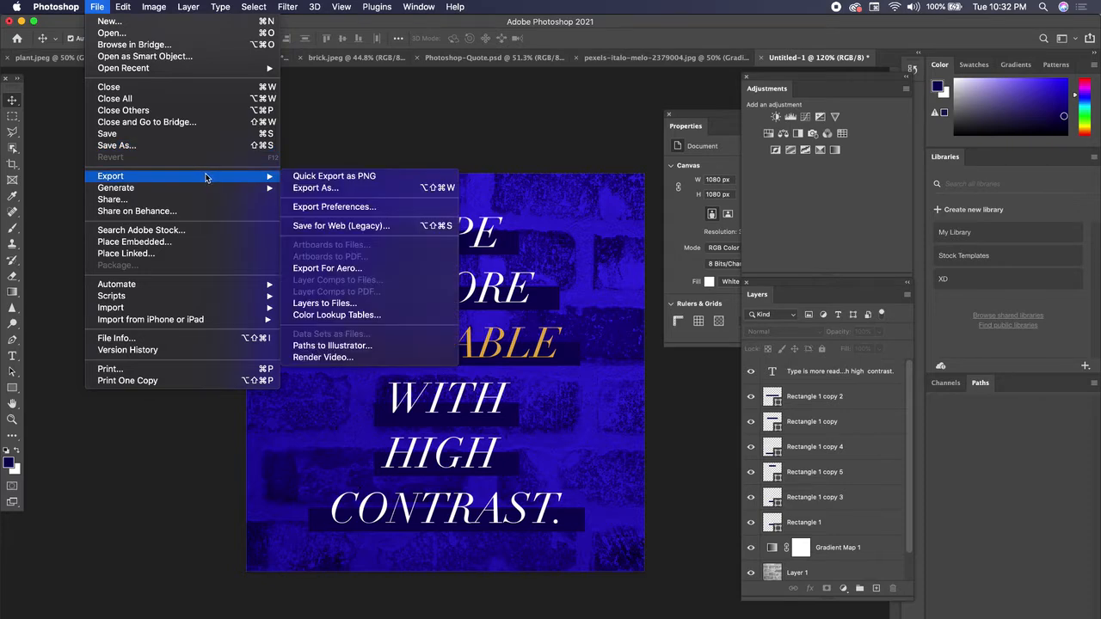
{"action": "left_click", "coordinate": [334, 188]}
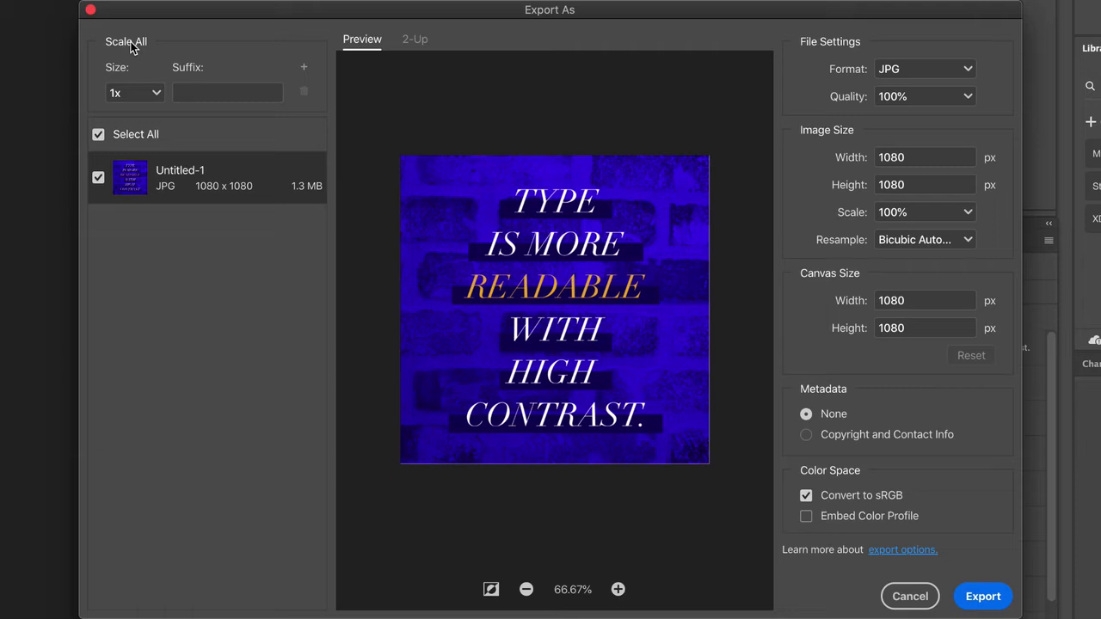
{"action": "left_click", "coordinate": [153, 93]}
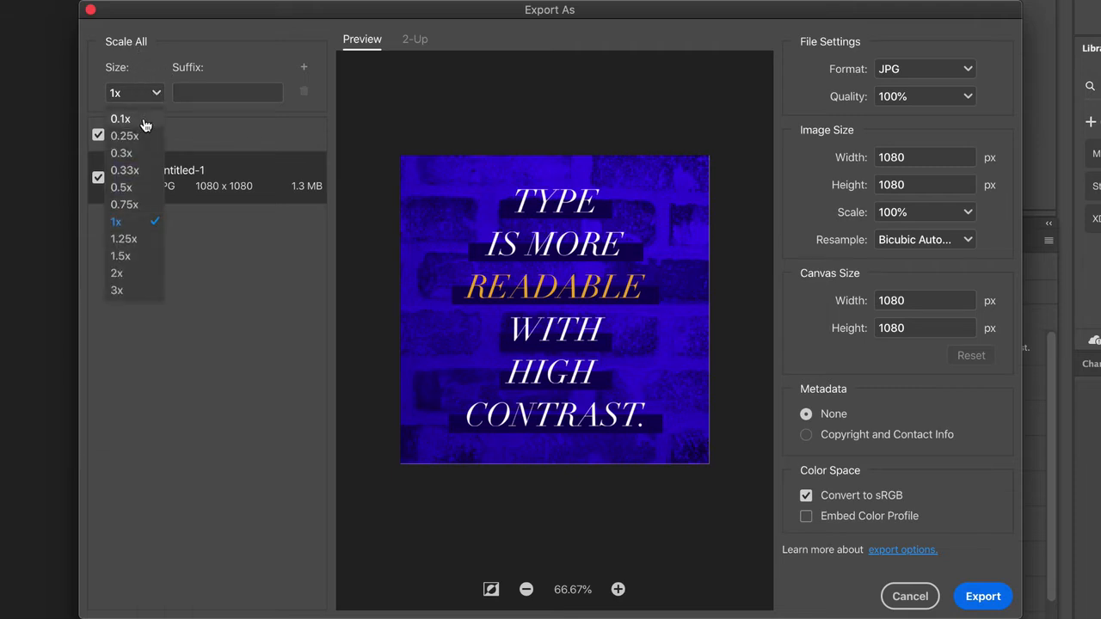
{"action": "left_click", "coordinate": [134, 274]}
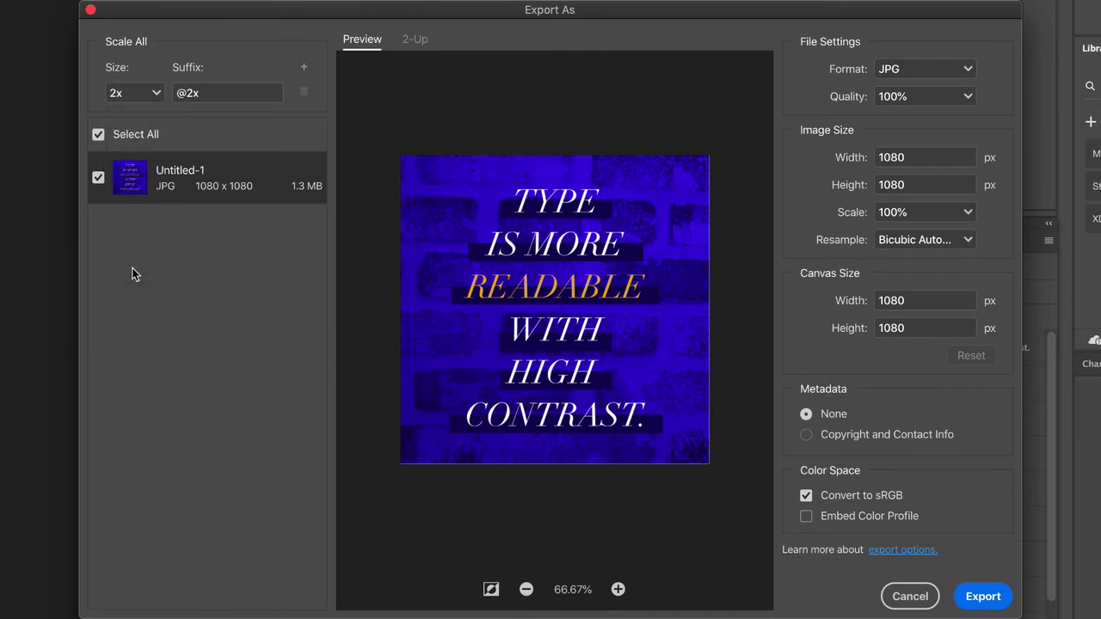
{"action": "left_click", "coordinate": [155, 92]}
{"action": "left_click", "coordinate": [140, 222]}
{"action": "left_click", "coordinate": [987, 598]}
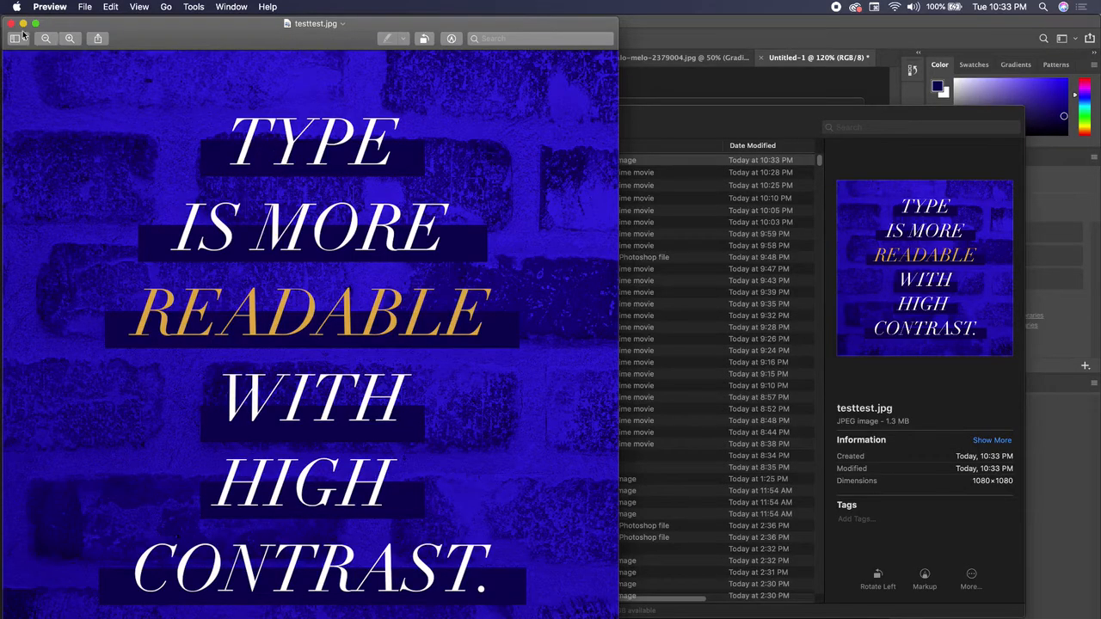
{"action": "left_click", "coordinate": [12, 26]}
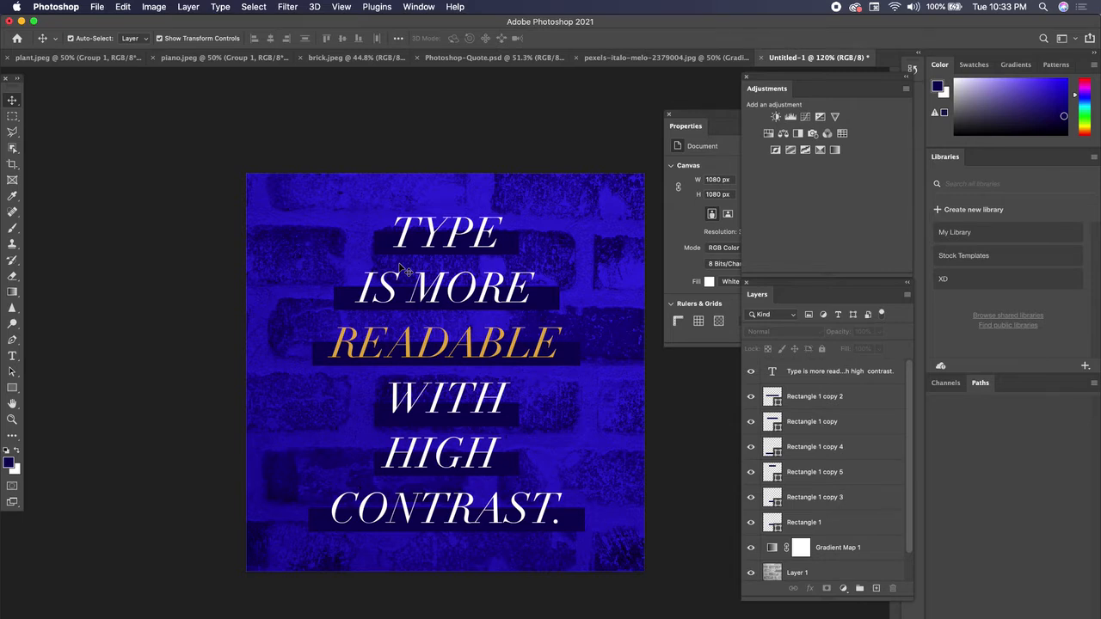
Place the photo of the woman in a face mask from the Downloads folder directly above Gradient Map 1
{"action": "scroll", "coordinate": [831, 517], "scroll_direction": "down", "scroll_amount": 1}
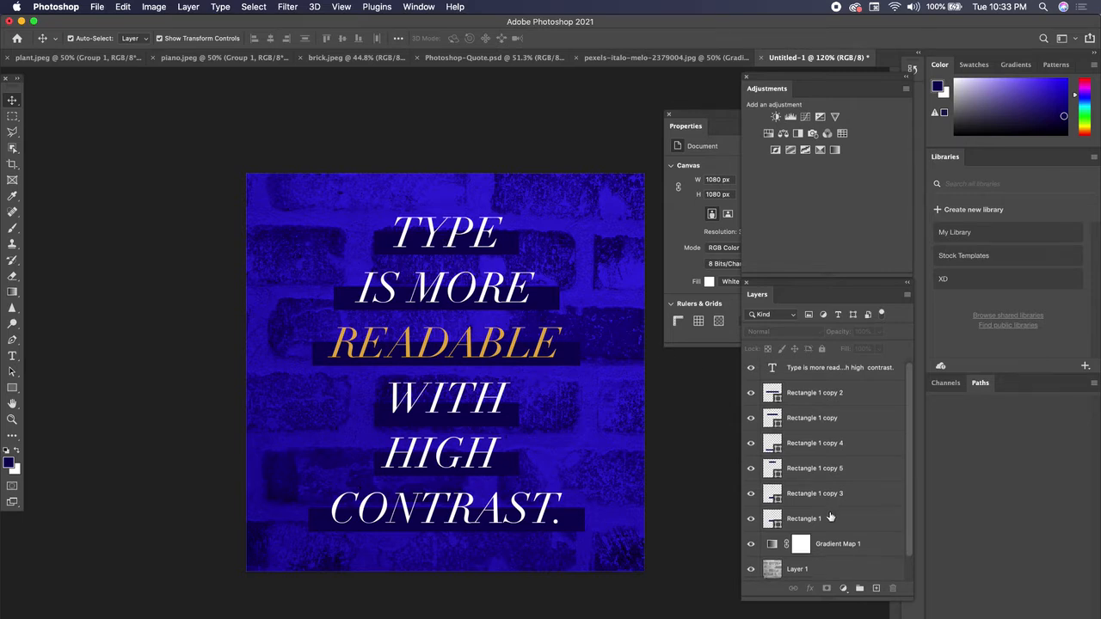
{"action": "scroll", "coordinate": [830, 517], "scroll_direction": "down", "scroll_amount": 1}
{"action": "left_click", "coordinate": [822, 519]}
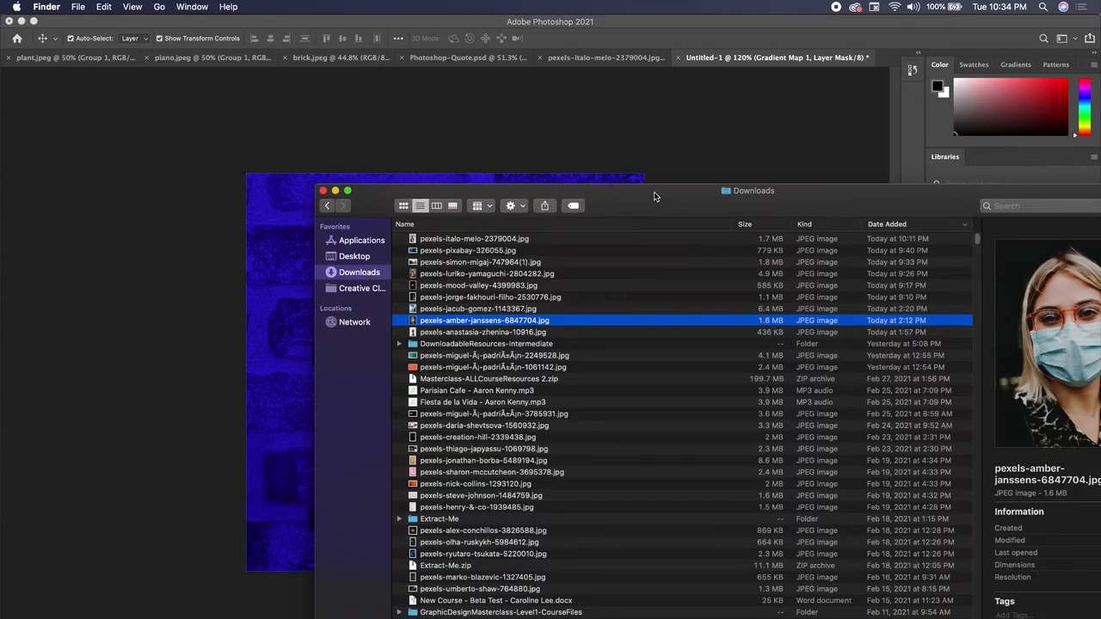
{"action": "left_click_drag", "start_coordinate": [654, 196], "coordinate": [551, 230]}
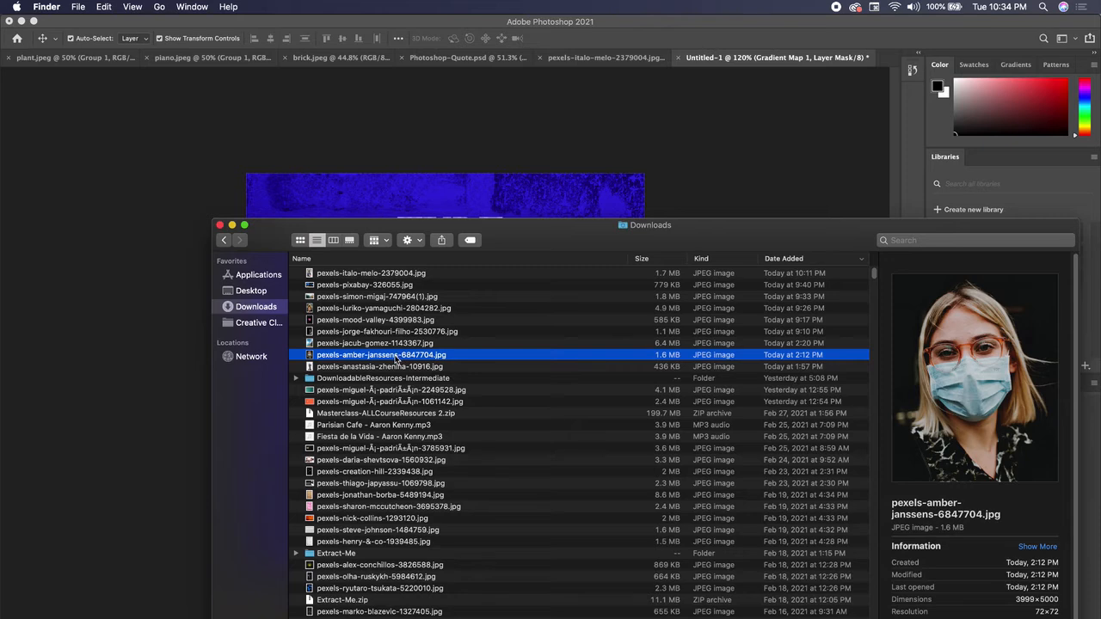
{"action": "left_click_drag", "start_coordinate": [396, 360], "coordinate": [385, 274]}
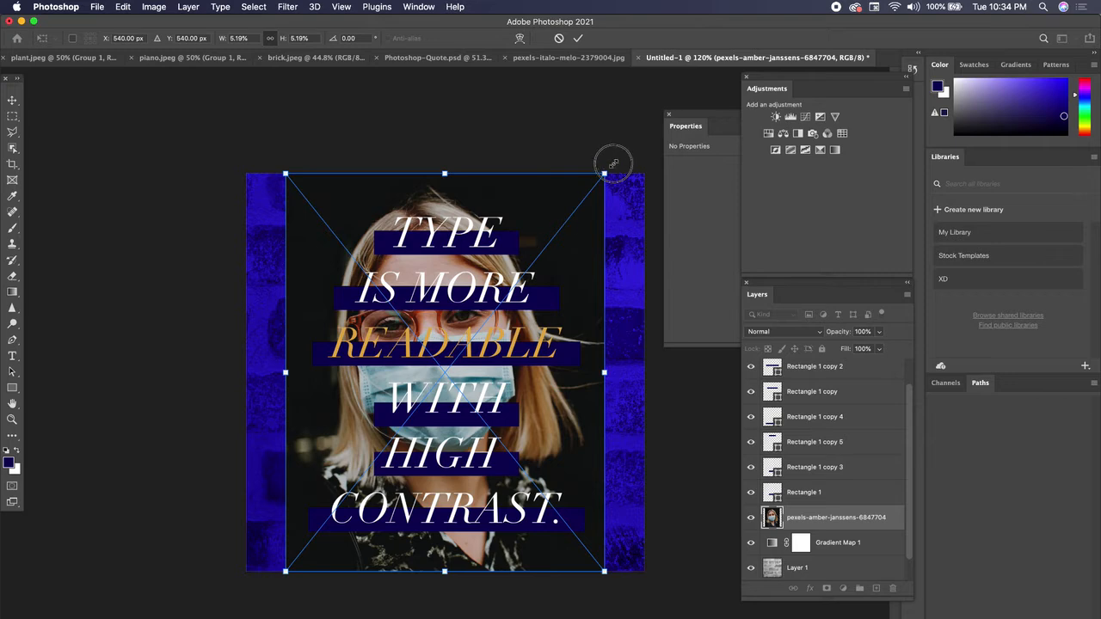
Enlarge the placed photo to about 6.57% so it covers the whole square canvas
{"action": "left_click_drag", "start_coordinate": [607, 170], "coordinate": [661, 122]}
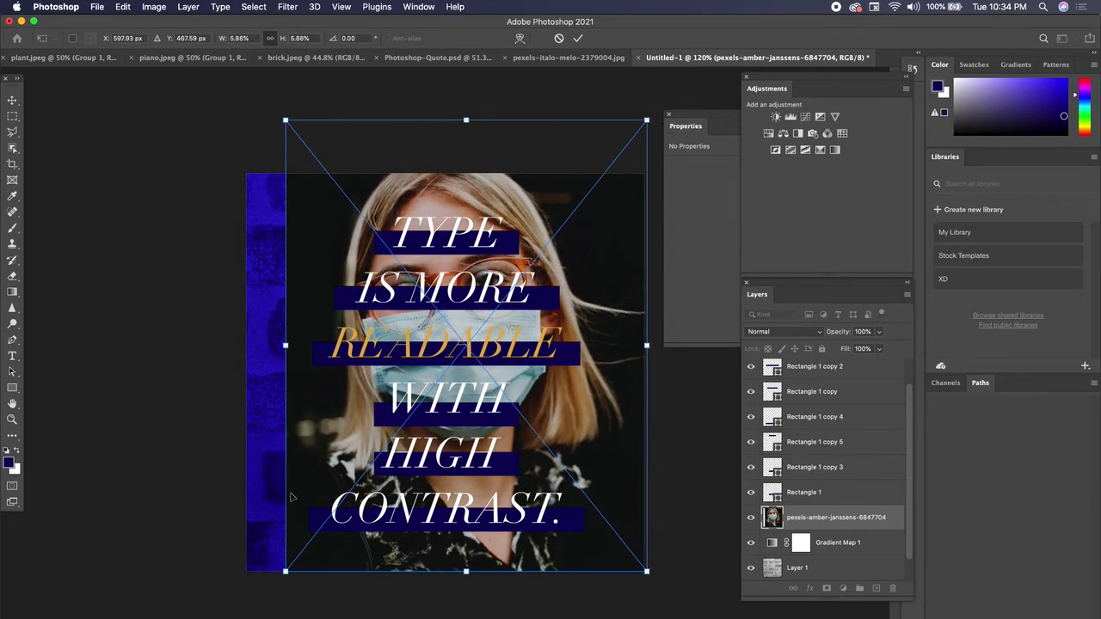
{"action": "left_click_drag", "start_coordinate": [287, 570], "coordinate": [256, 591]}
{"action": "key", "text": "Return"}
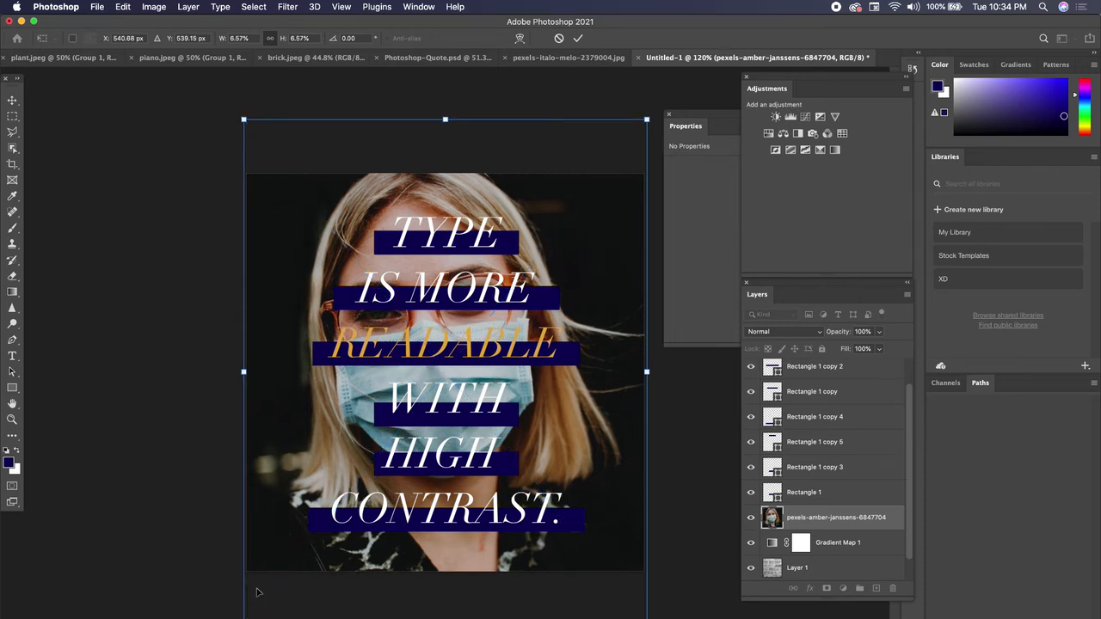
Move the masked woman's photo layer beneath Gradient Map 1 to apply the blue duotone, and select the brick Layer 1
{"action": "left_click", "coordinate": [843, 545]}
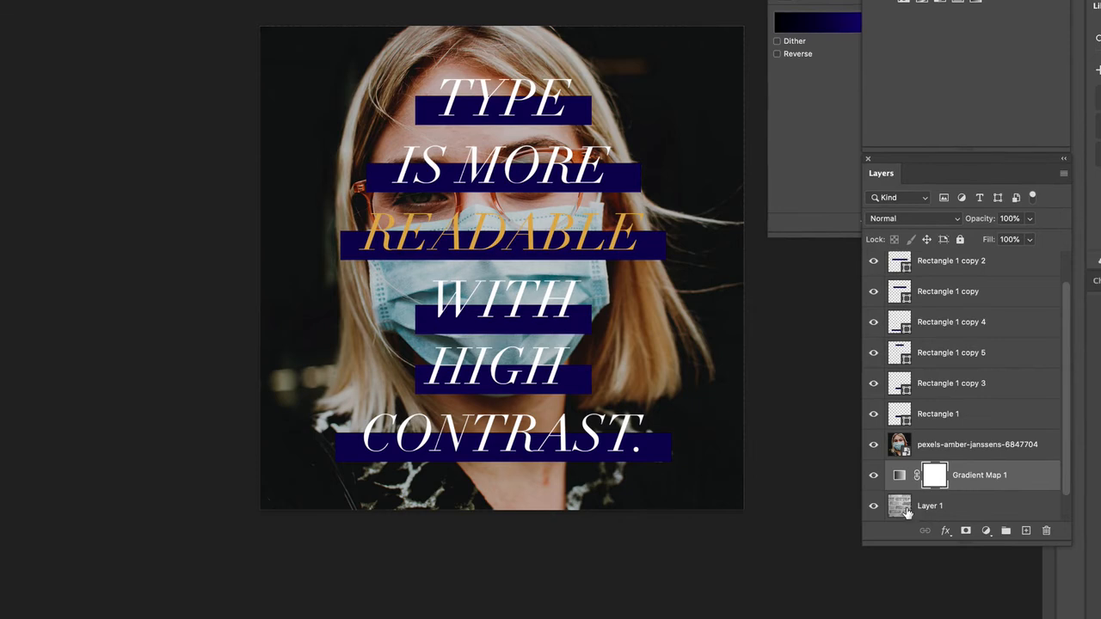
{"action": "left_click", "coordinate": [932, 453]}
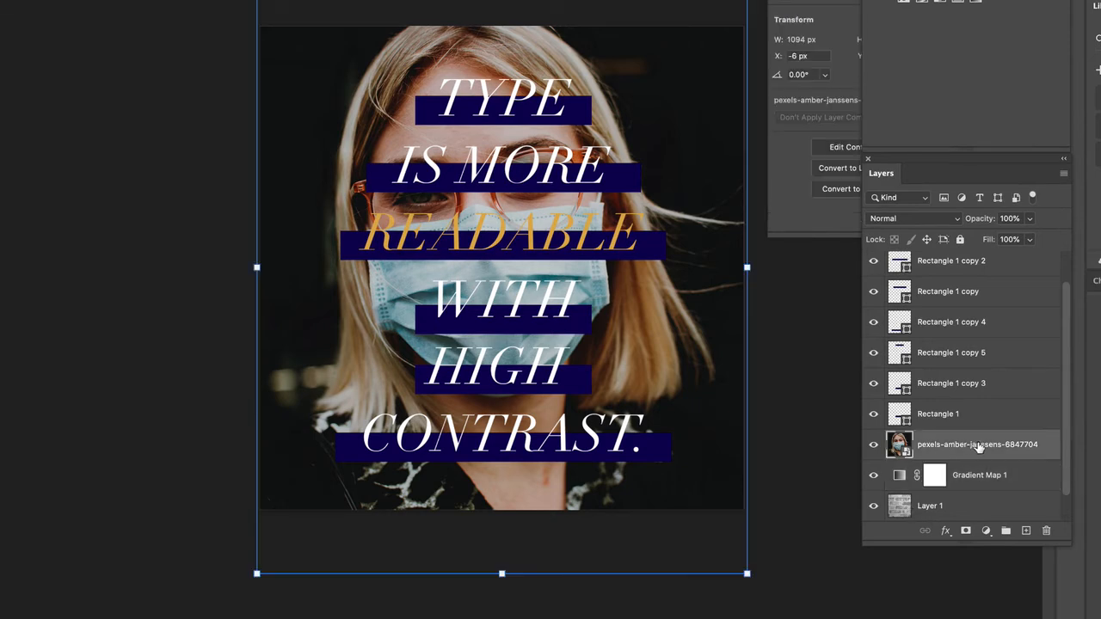
{"action": "left_click_drag", "start_coordinate": [979, 448], "coordinate": [988, 483]}
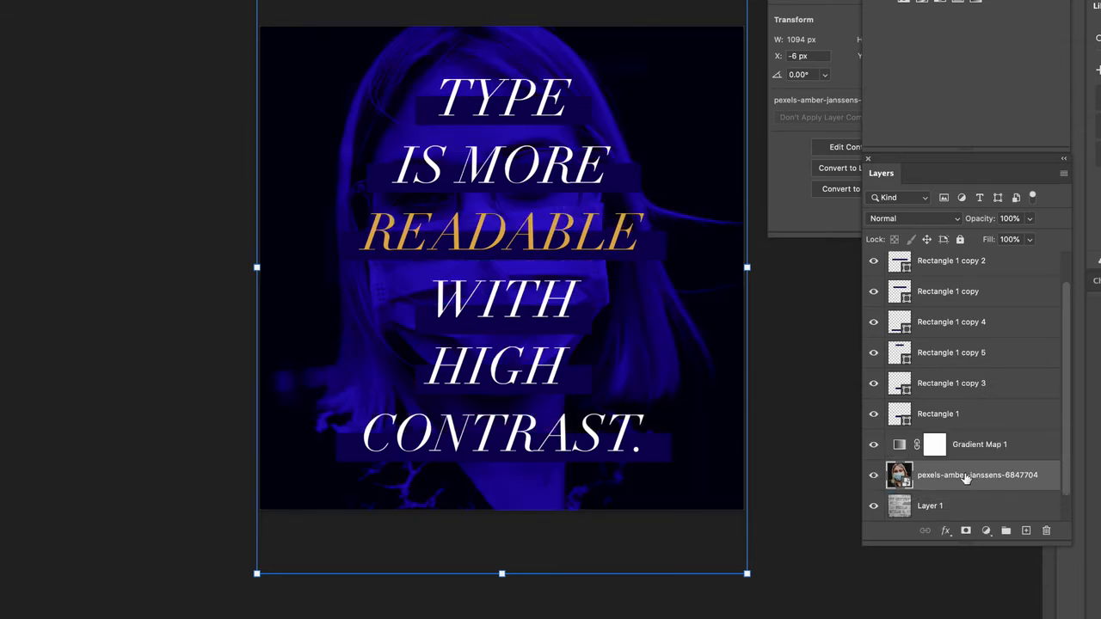
{"action": "left_click", "coordinate": [955, 505]}
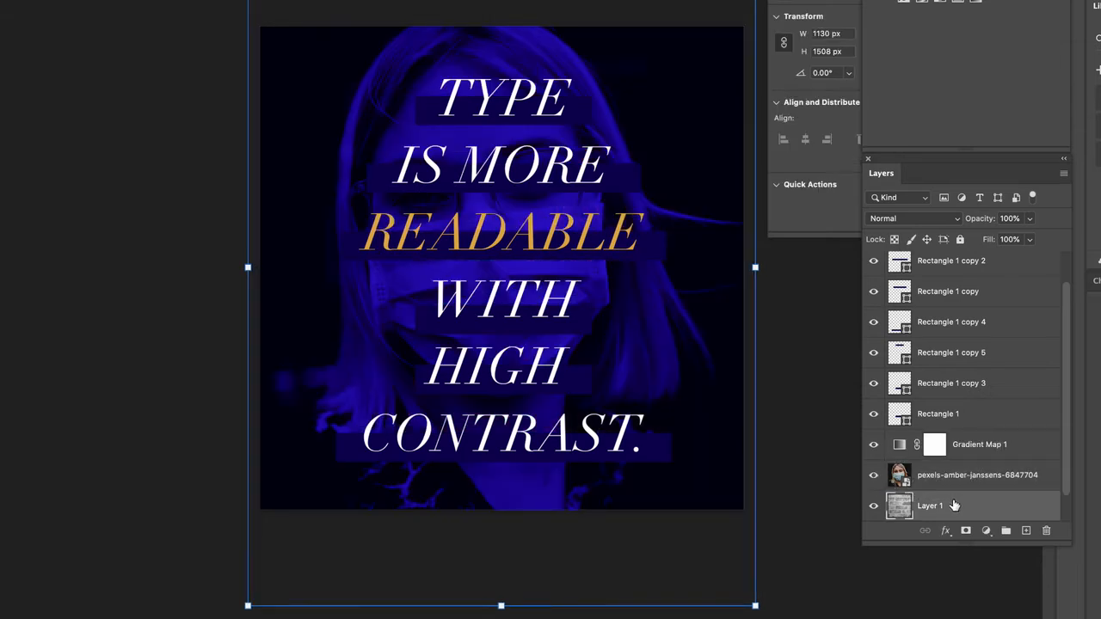
Delete the brick Layer 1 from the document and clear the layer selection
{"action": "left_click_drag", "start_coordinate": [954, 505], "coordinate": [1049, 530]}
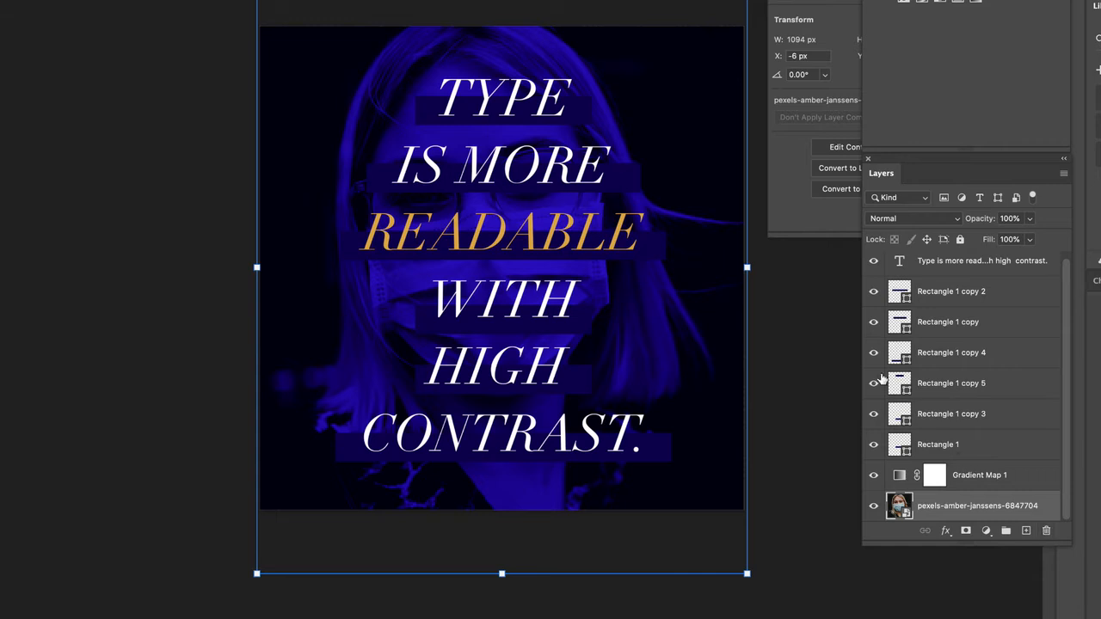
{"action": "left_click", "coordinate": [787, 312]}
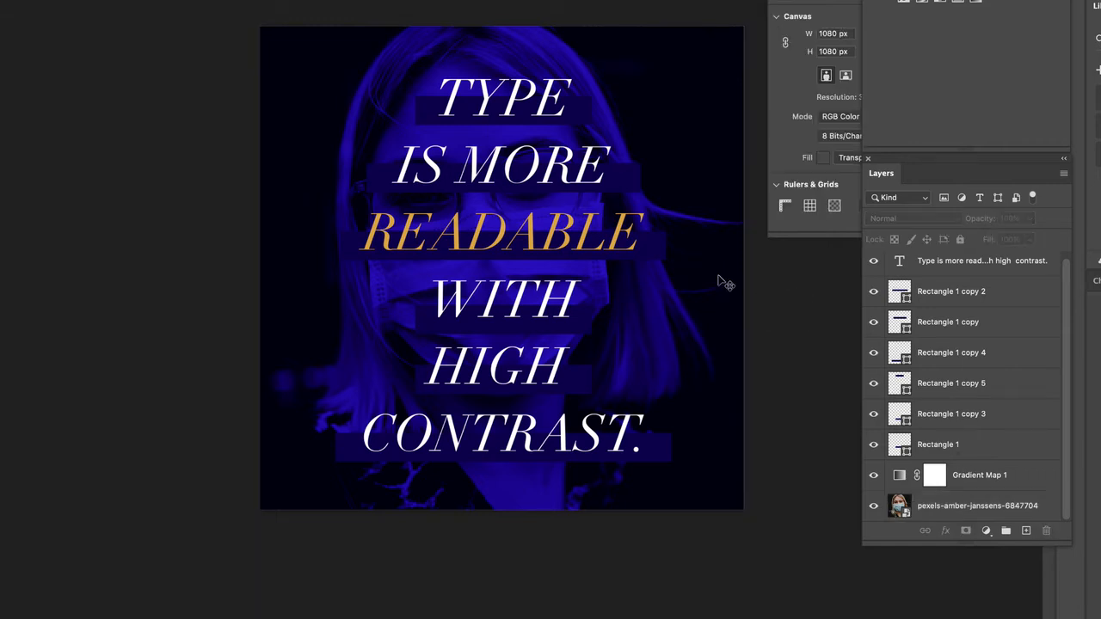
Group the six rectangle layers behind the quote, from Rectangle 1 copy 2 down to Rectangle 1
{"action": "left_click", "coordinate": [432, 113]}
{"action": "left_click", "coordinate": [952, 307]}
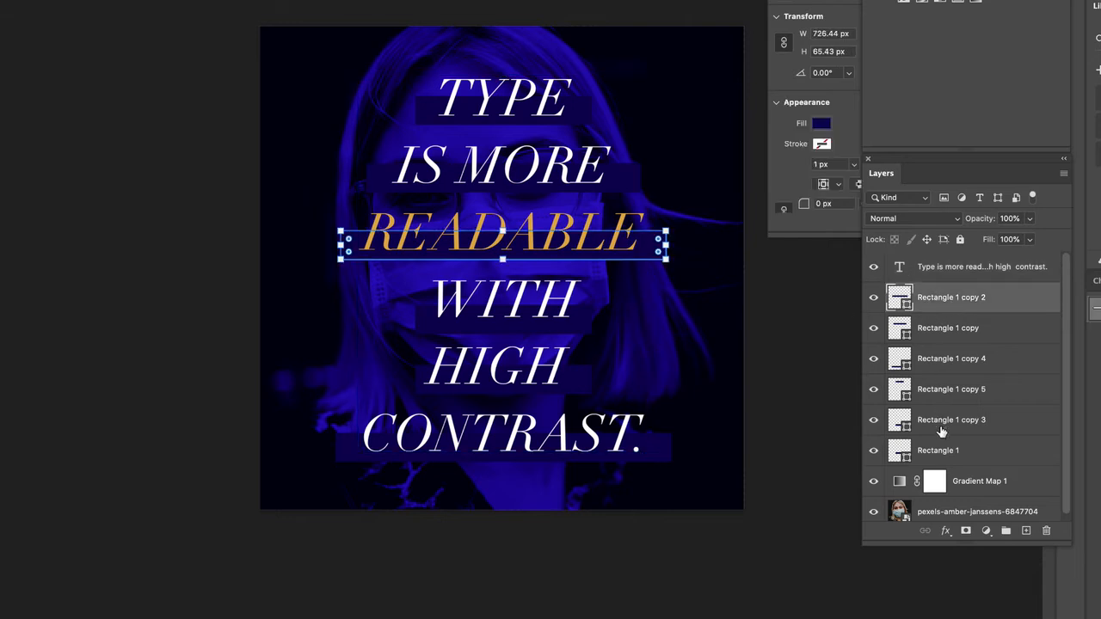
{"action": "left_click", "coordinate": [939, 451], "text": "shift"}
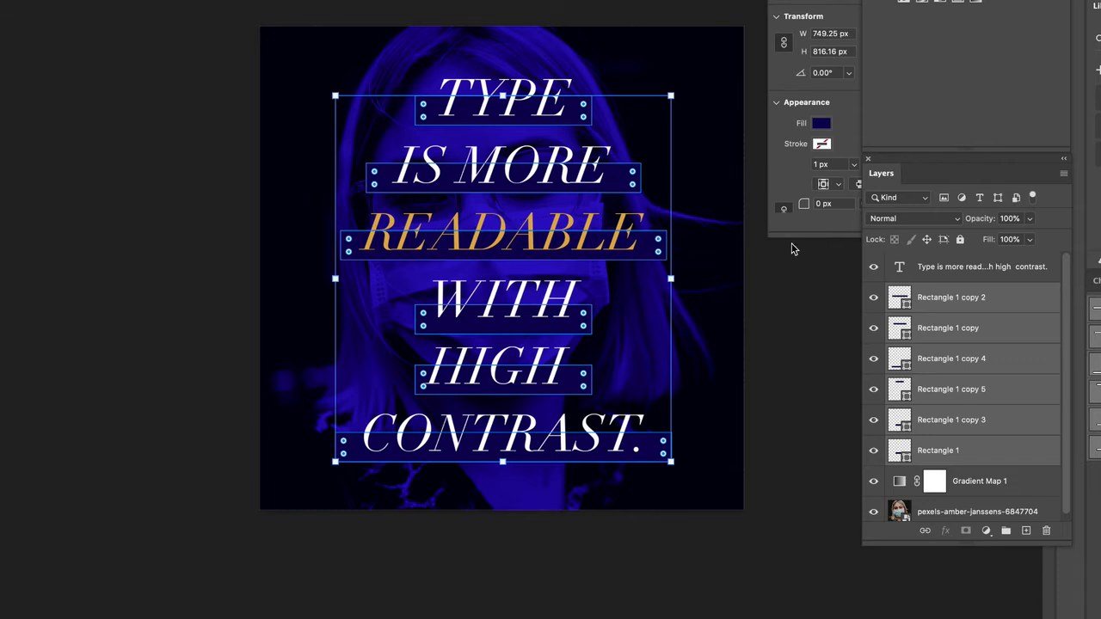
{"action": "left_click", "coordinate": [1005, 530]}
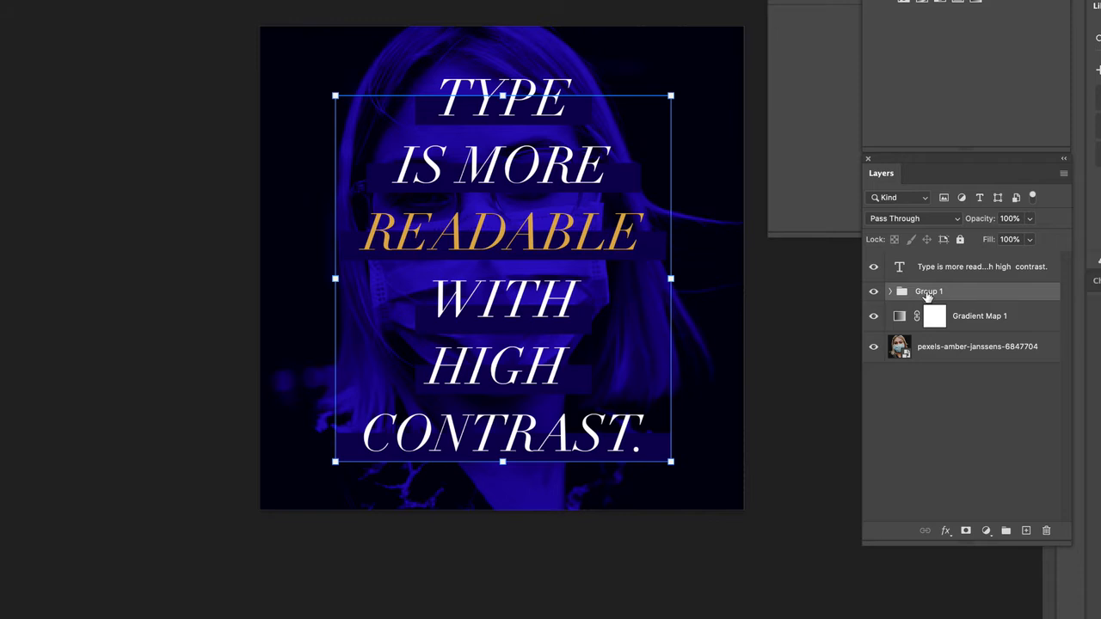
Check the rectangle group's effect and contents, and delete the whole group
{"action": "left_click", "coordinate": [873, 292]}
{"action": "left_click", "coordinate": [873, 291]}
{"action": "left_click", "coordinate": [891, 292]}
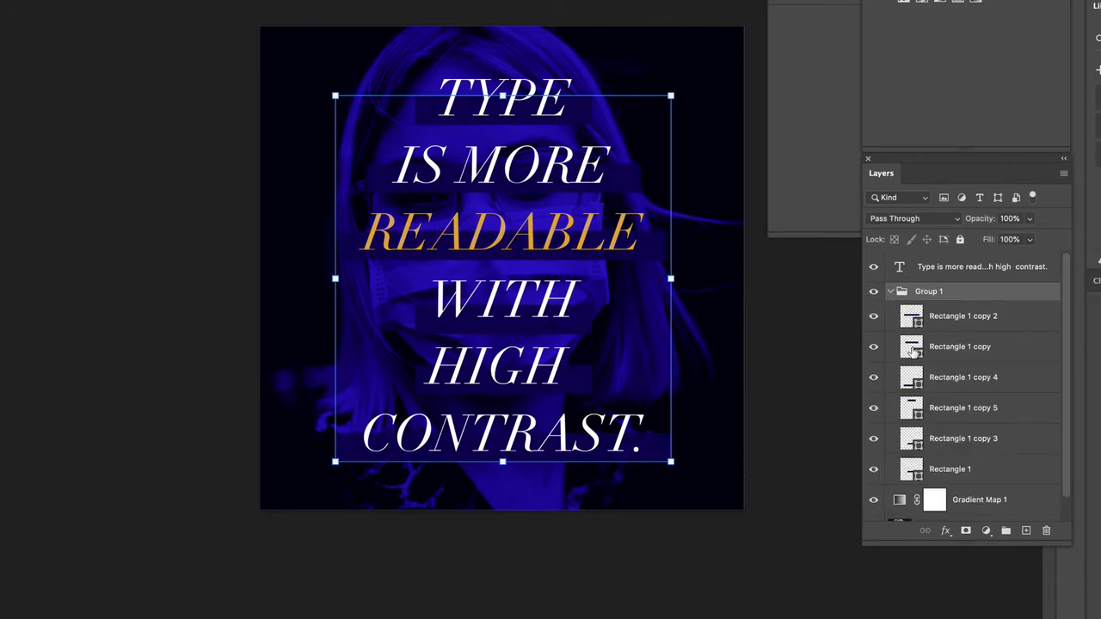
{"action": "left_click", "coordinate": [886, 292]}
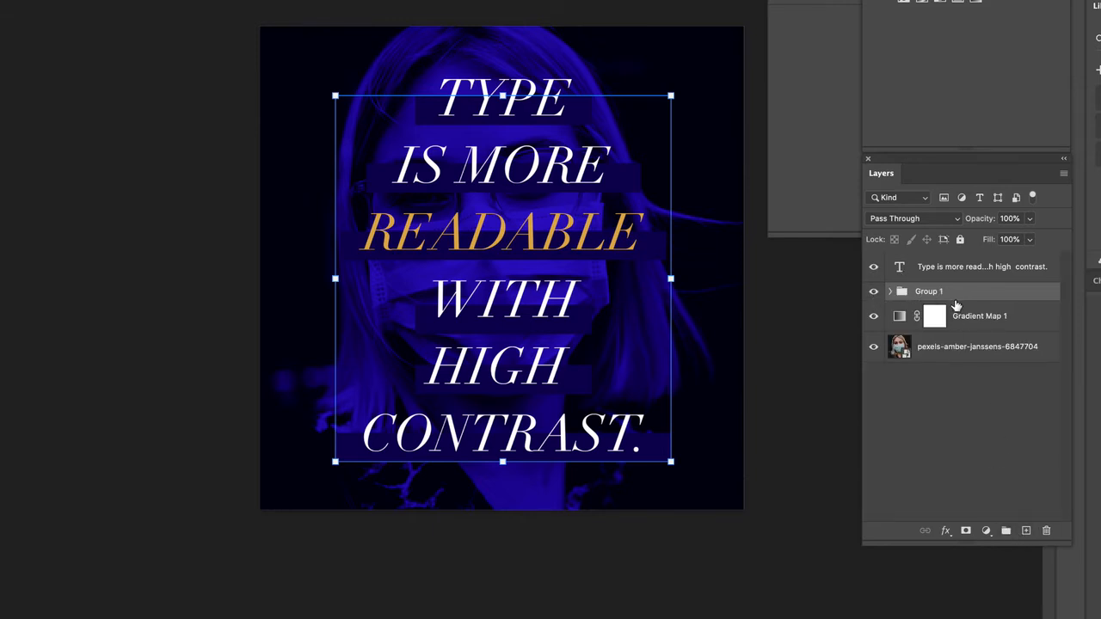
{"action": "left_click_drag", "start_coordinate": [960, 294], "coordinate": [1046, 531]}
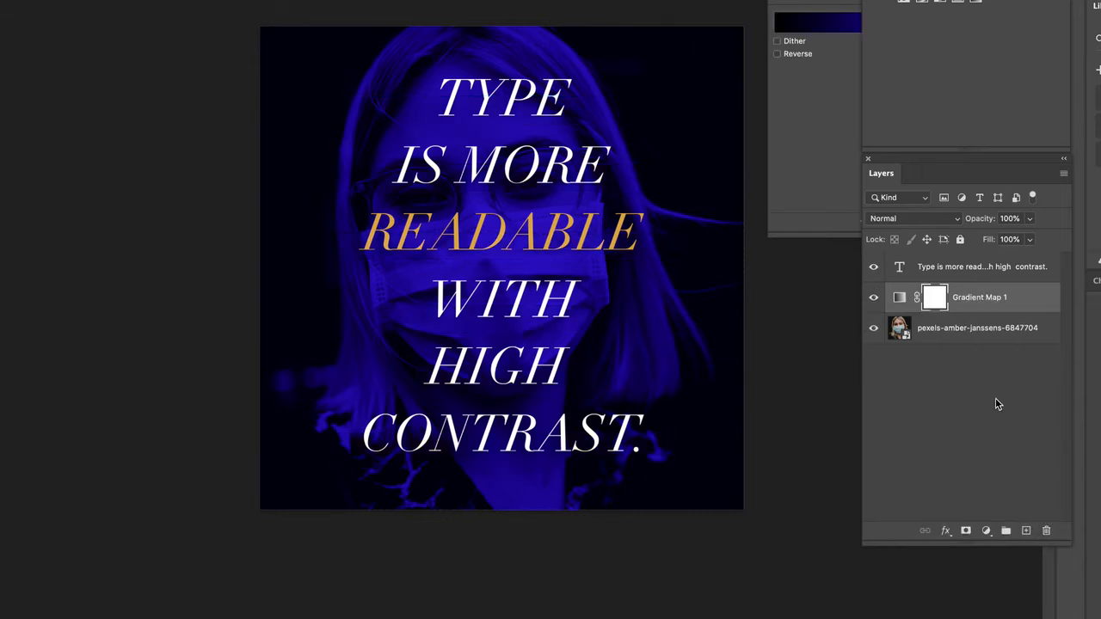
Select all of the quote's text and left-align its paragraphs
{"action": "left_click", "coordinate": [520, 106]}
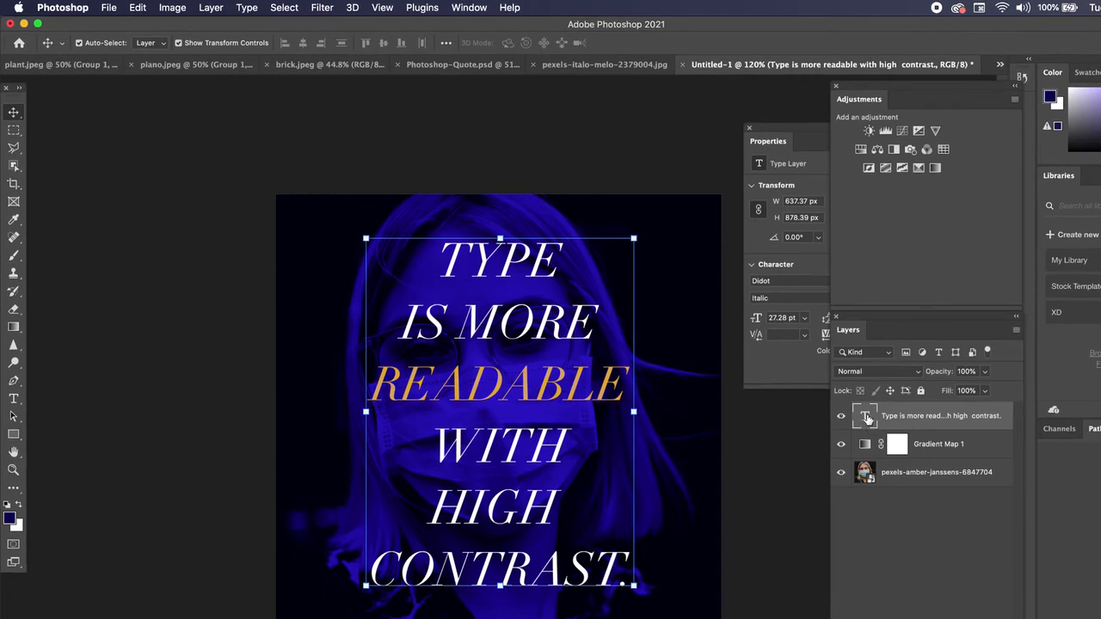
{"action": "double_click", "coordinate": [881, 349]}
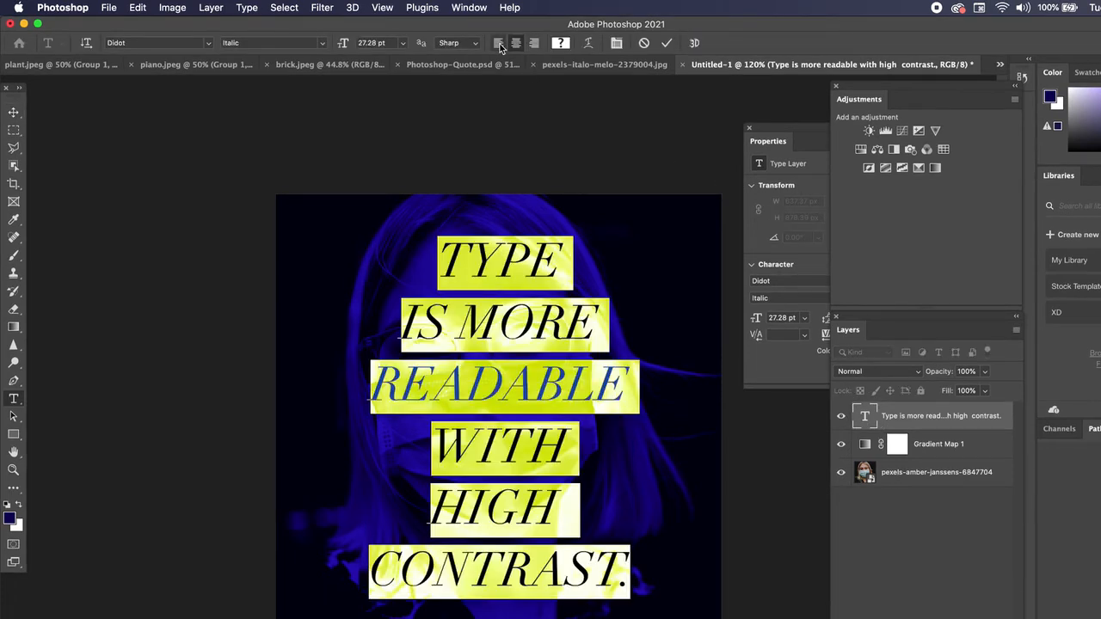
{"action": "left_click_drag", "start_coordinate": [788, 128], "coordinate": [723, 129]}
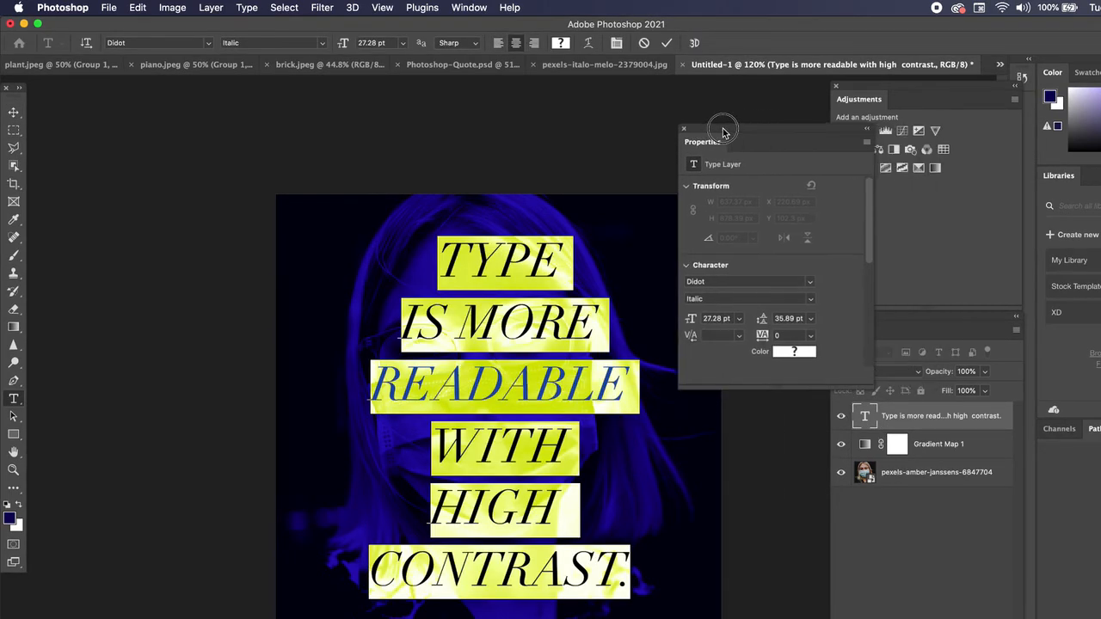
{"action": "left_click", "coordinate": [876, 418]}
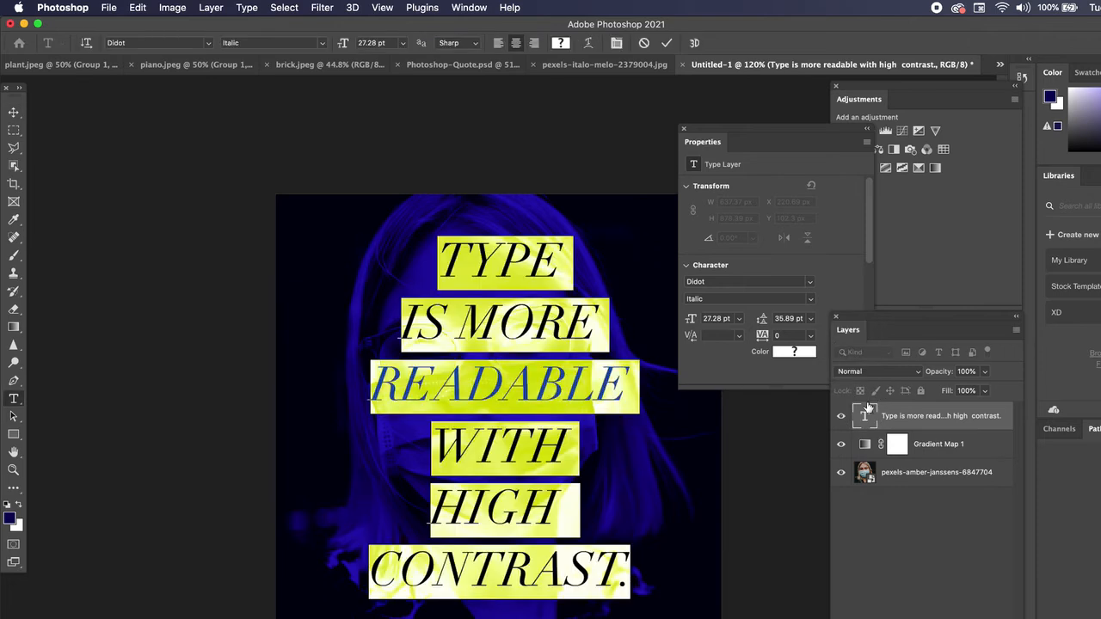
{"action": "scroll", "coordinate": [712, 290], "scroll_direction": "down", "scroll_amount": 3}
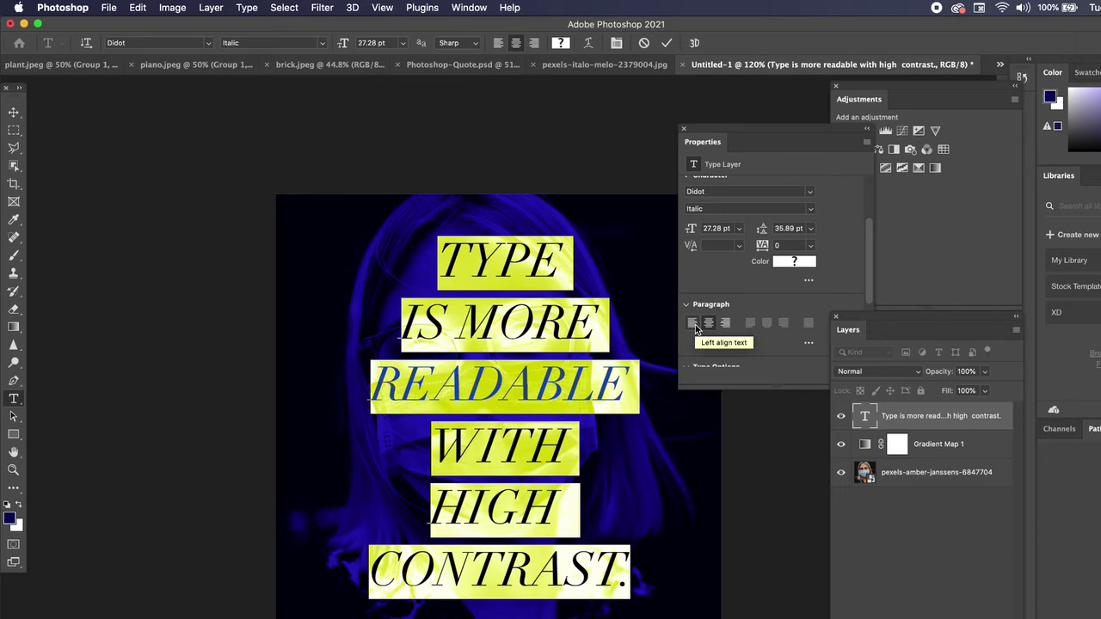
{"action": "left_click", "coordinate": [693, 323]}
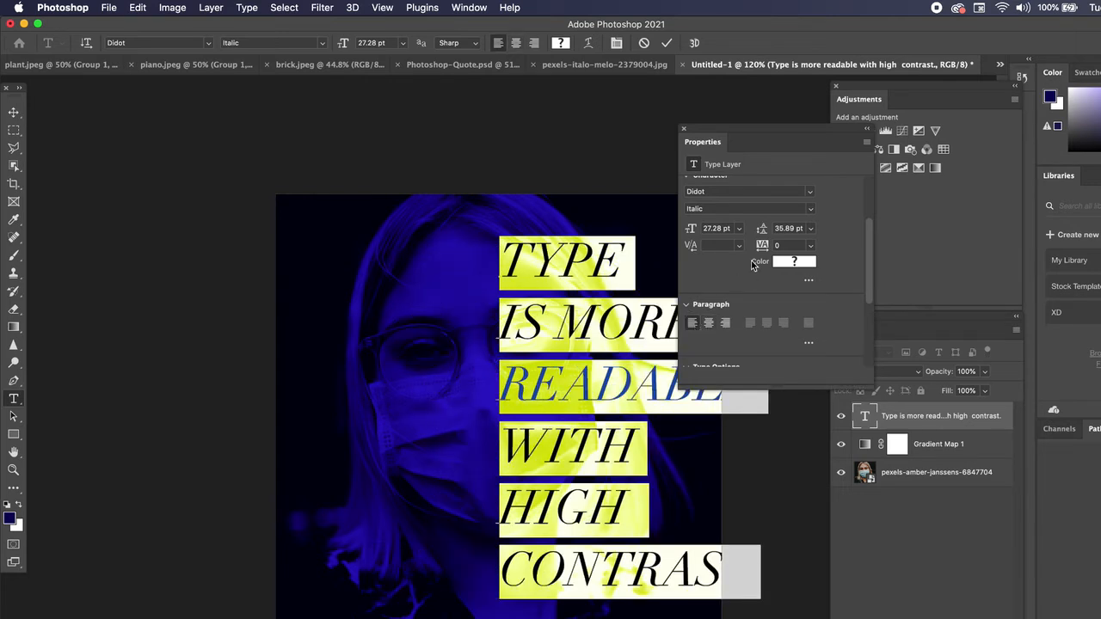
Set the quote's leading to 26 pt
{"action": "scroll", "coordinate": [796, 254], "scroll_direction": "up", "scroll_amount": 1}
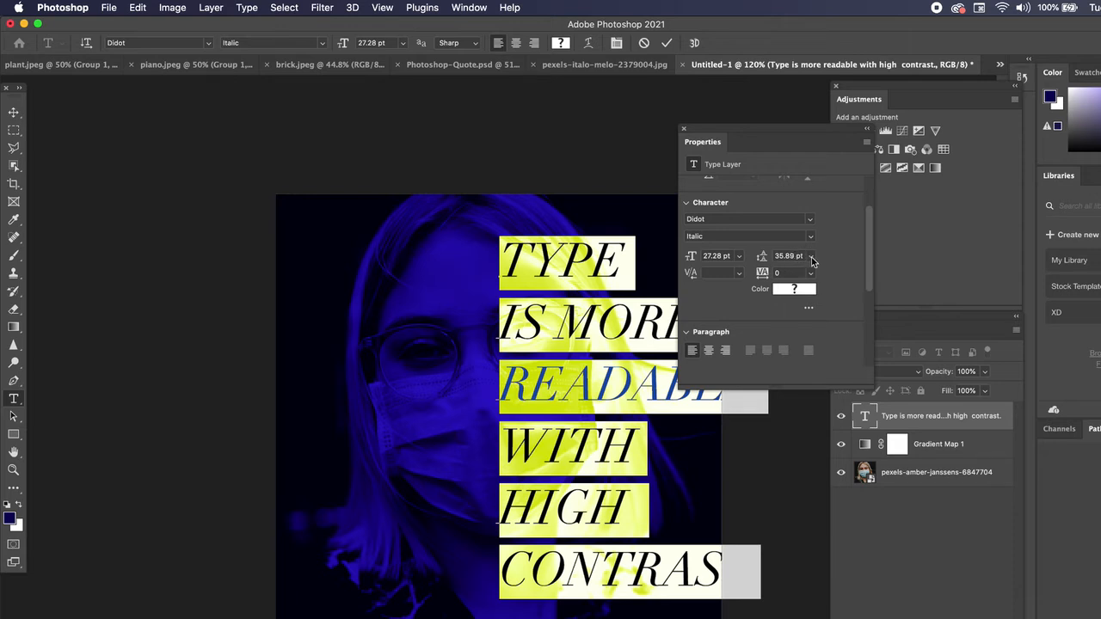
{"action": "left_click", "coordinate": [811, 257]}
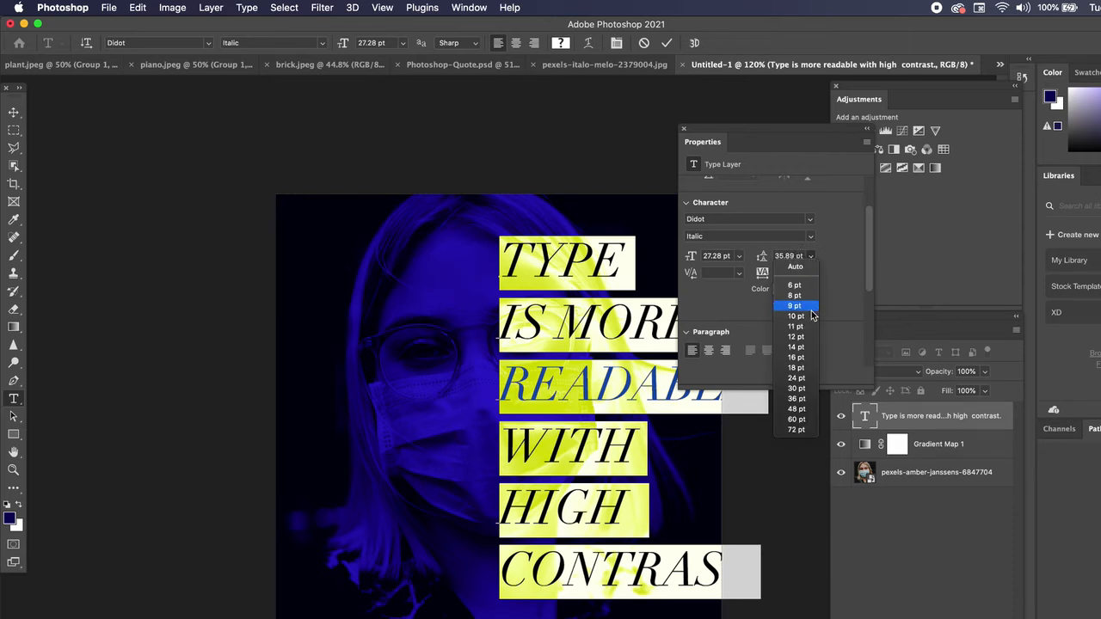
{"action": "left_click", "coordinate": [798, 378]}
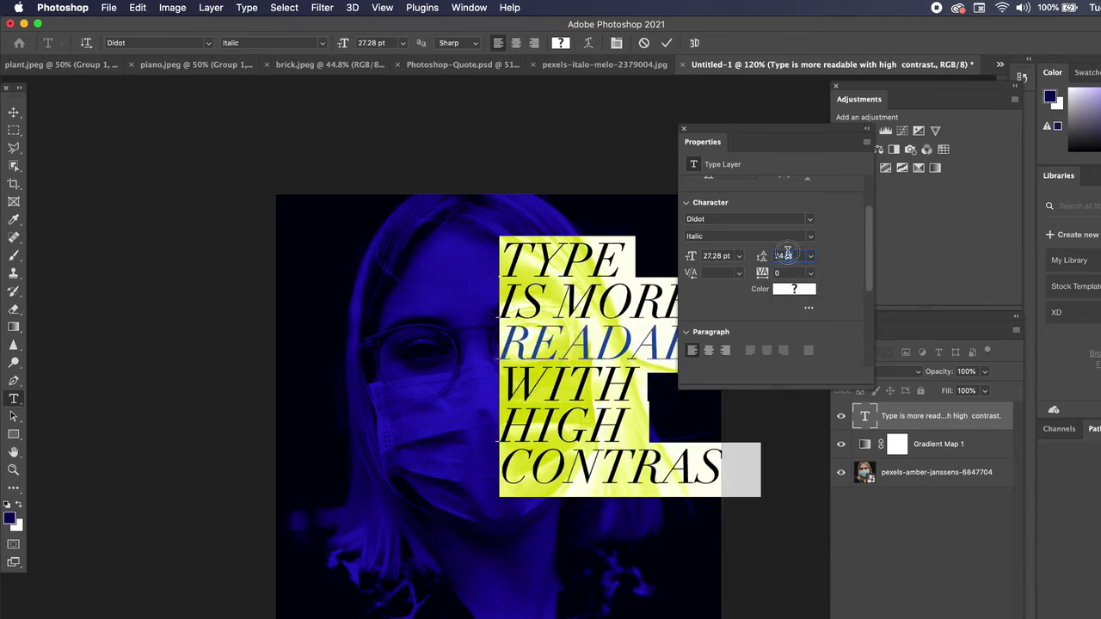
{"action": "left_click", "coordinate": [787, 256]}
{"action": "type", "text": "26"}
{"action": "key", "text": "Return"}
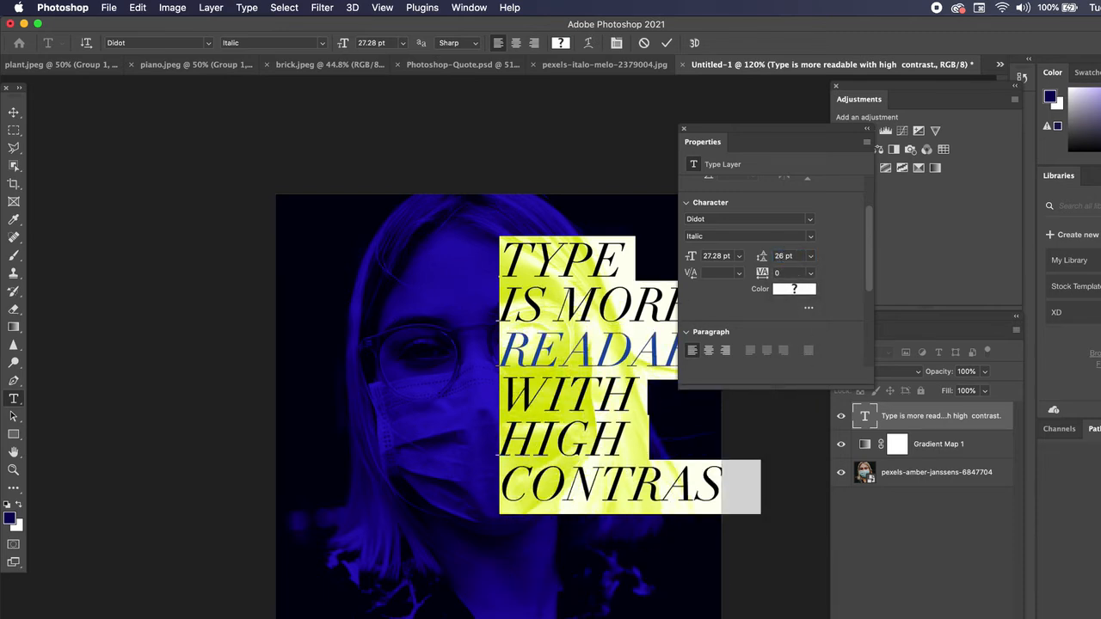
Commit the text edit and move the quote into the lower-left part of the photo
{"action": "left_click", "coordinate": [14, 111]}
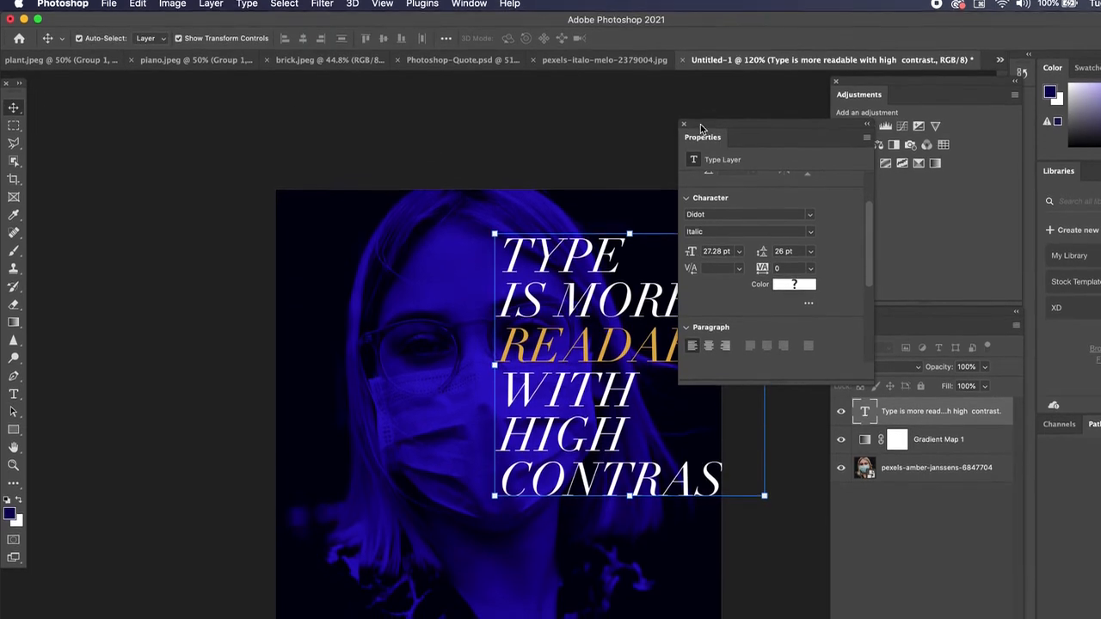
{"action": "left_click_drag", "start_coordinate": [700, 129], "coordinate": [725, 129]}
{"action": "left_click_drag", "start_coordinate": [563, 270], "coordinate": [404, 344]}
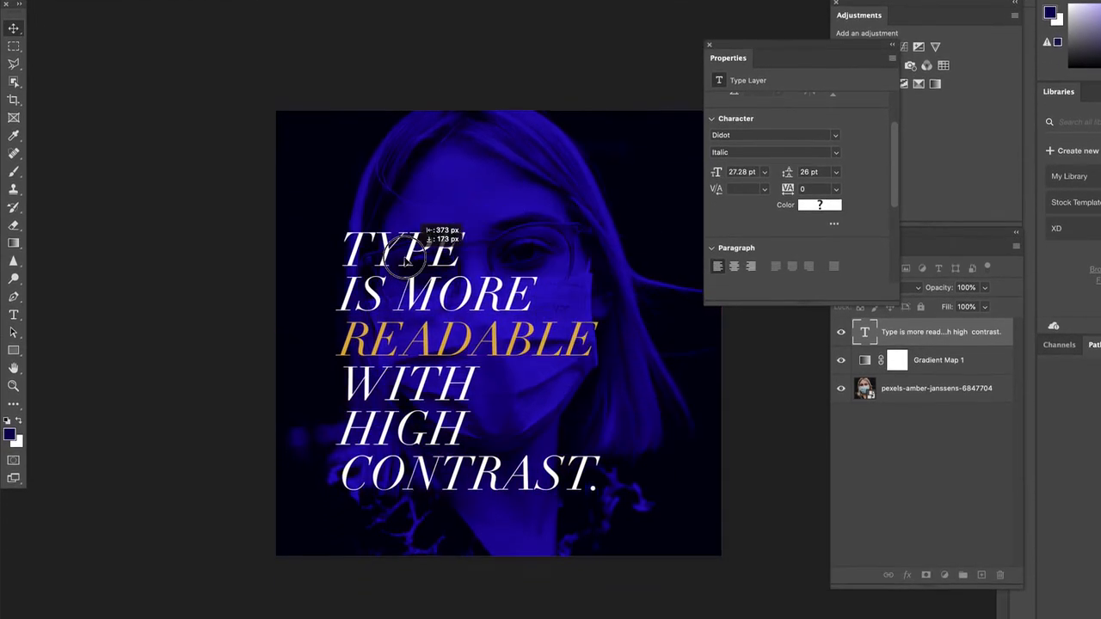
{"action": "left_click_drag", "start_coordinate": [404, 260], "coordinate": [386, 279]}
{"action": "left_click", "coordinate": [261, 267]}
{"action": "scroll", "coordinate": [512, 395], "scroll_direction": "up", "scroll_amount": 3}
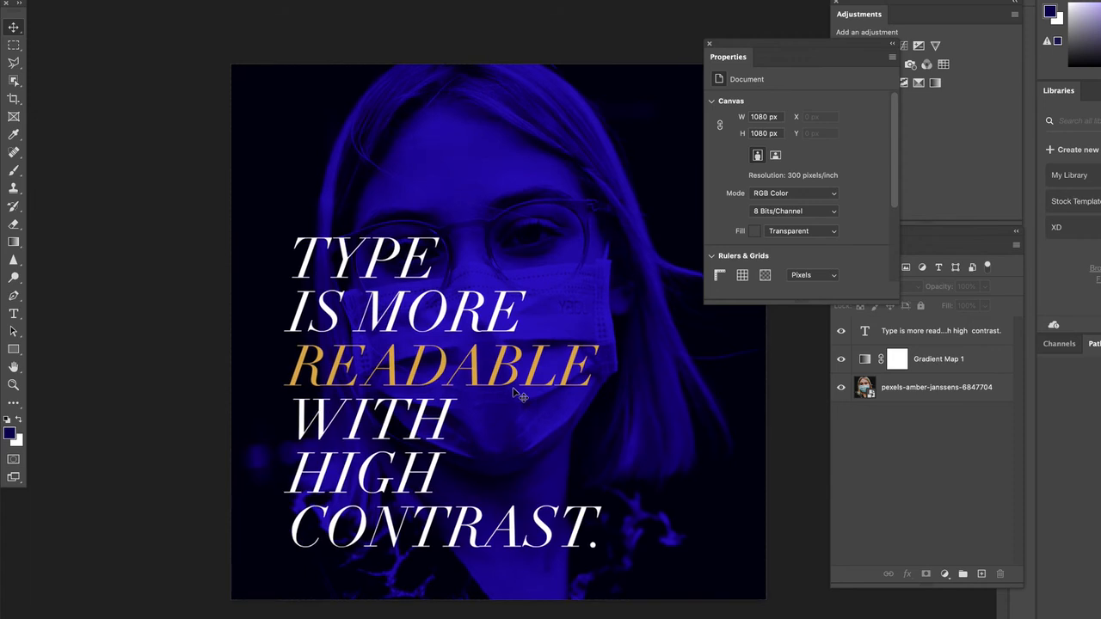
Open Gradient Map 1's gradient for editing and change the stop at 100% to a lighter violet-blue
{"action": "mouse_move", "coordinate": [772, 45]}
{"action": "left_mouse_down"}
{"action": "mouse_move", "coordinate": [814, 11]}
{"action": "mouse_move", "coordinate": [1010, 152]}
{"action": "mouse_move", "coordinate": [1076, 149]}
{"action": "mouse_move", "coordinate": [978, 98]}
{"action": "mouse_move", "coordinate": [771, 52]}
{"action": "left_mouse_up"}
{"action": "left_click", "coordinate": [587, 181]}
{"action": "left_click", "coordinate": [930, 362]}
{"action": "left_click", "coordinate": [838, 123]}
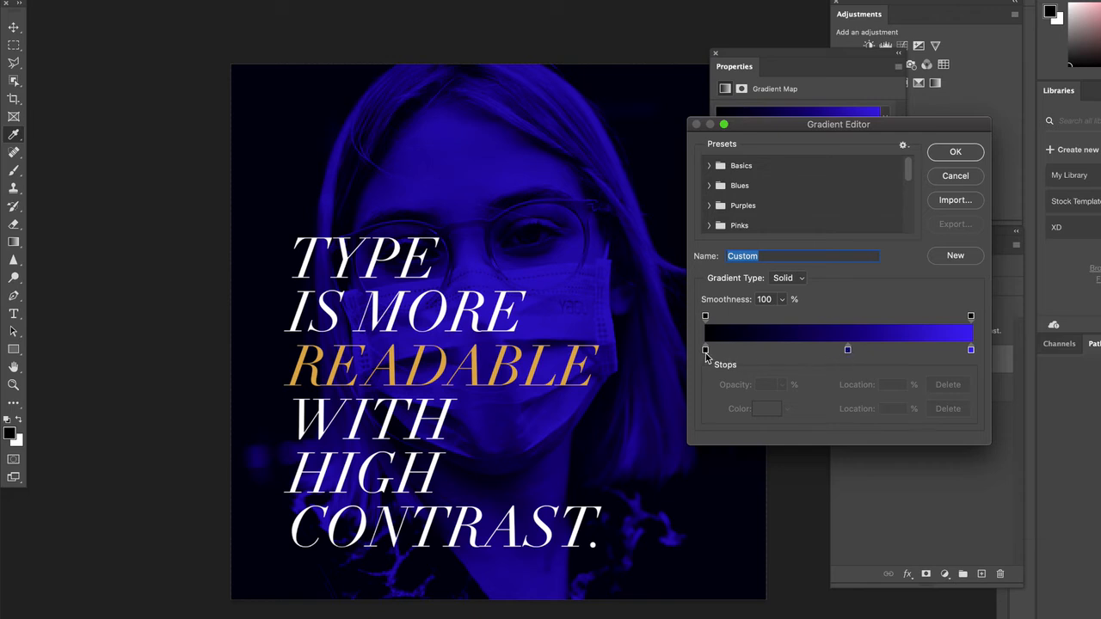
{"action": "left_click", "coordinate": [971, 350]}
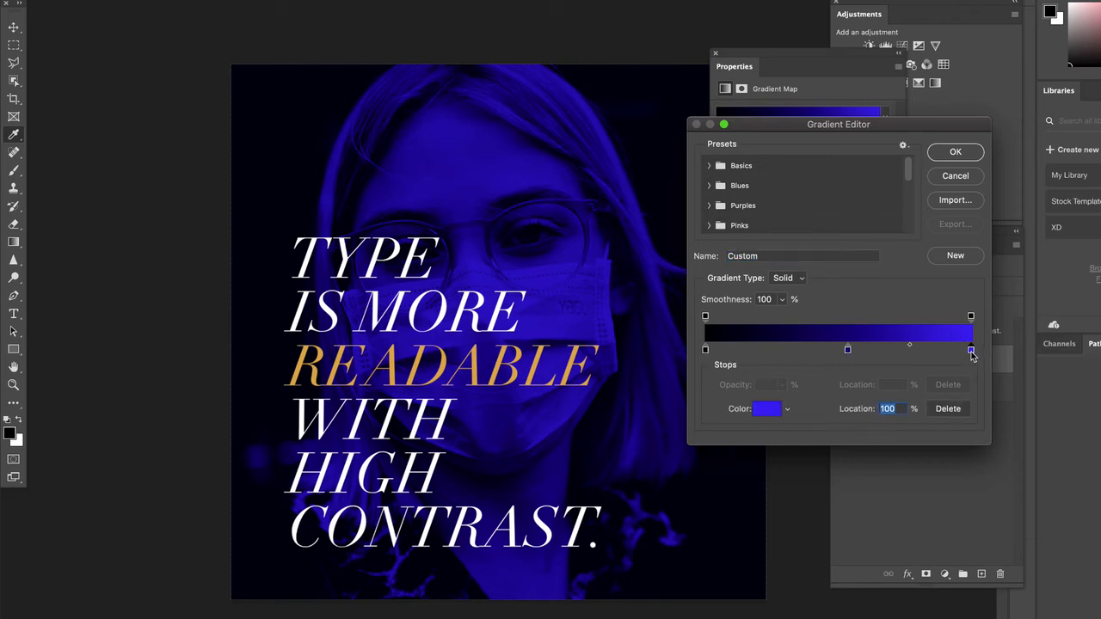
{"action": "left_click", "coordinate": [761, 407]}
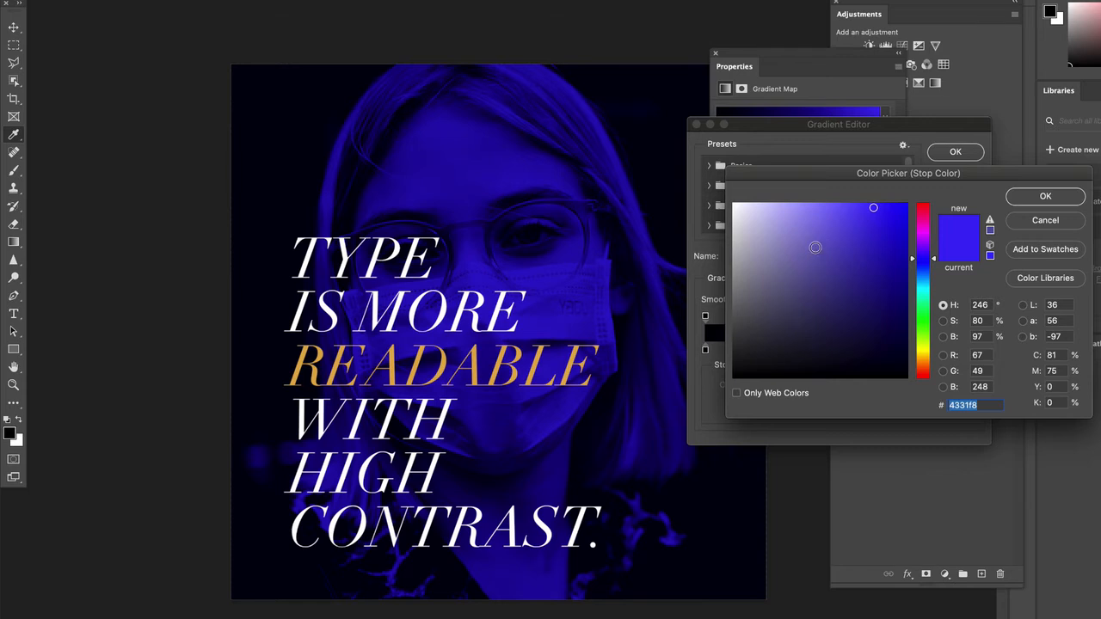
{"action": "left_click", "coordinate": [824, 201]}
{"action": "left_click_drag", "start_coordinate": [824, 200], "coordinate": [852, 205]}
{"action": "left_click", "coordinate": [1020, 199]}
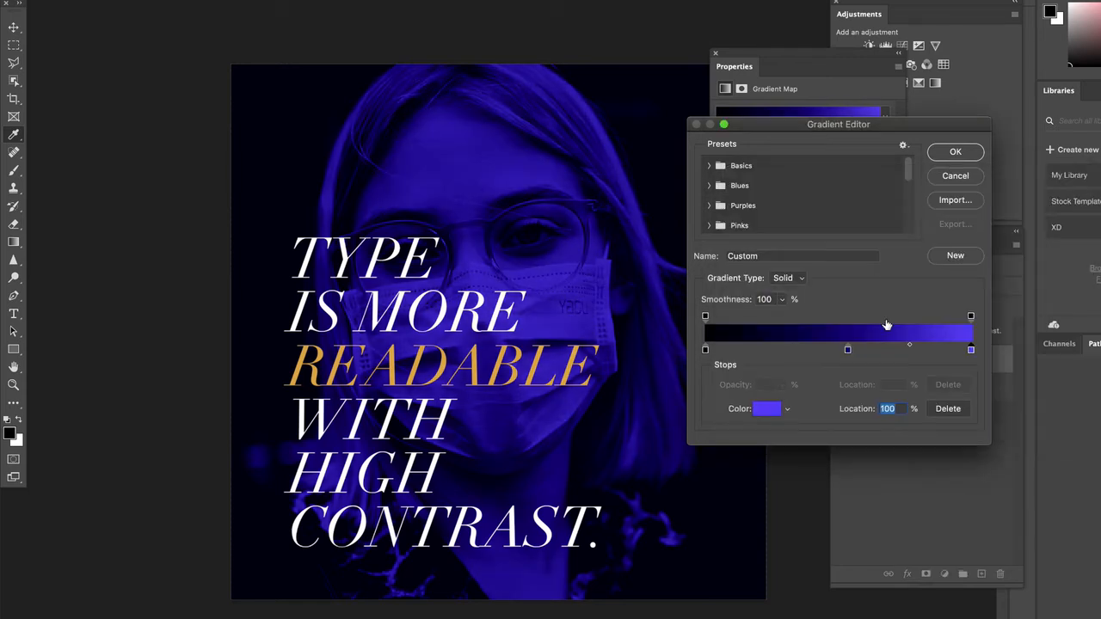
Set the gradient's middle stop to colour 13038d at location 48%
{"action": "left_click", "coordinate": [846, 349]}
{"action": "left_click", "coordinate": [757, 411]}
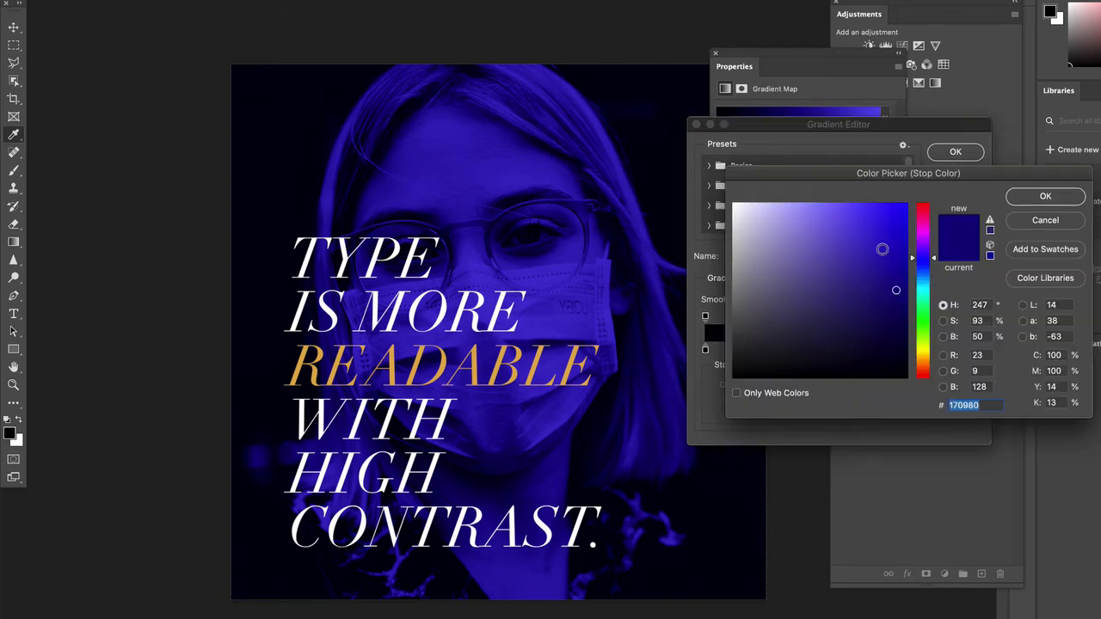
{"action": "left_click_drag", "start_coordinate": [889, 272], "coordinate": [904, 280]}
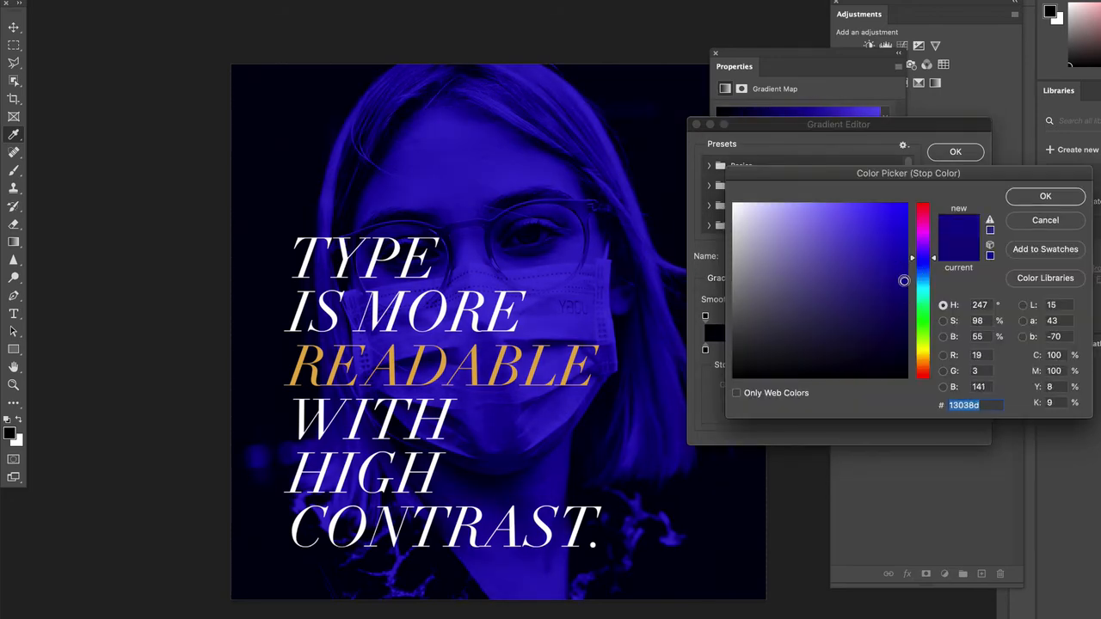
{"action": "left_click", "coordinate": [1019, 200]}
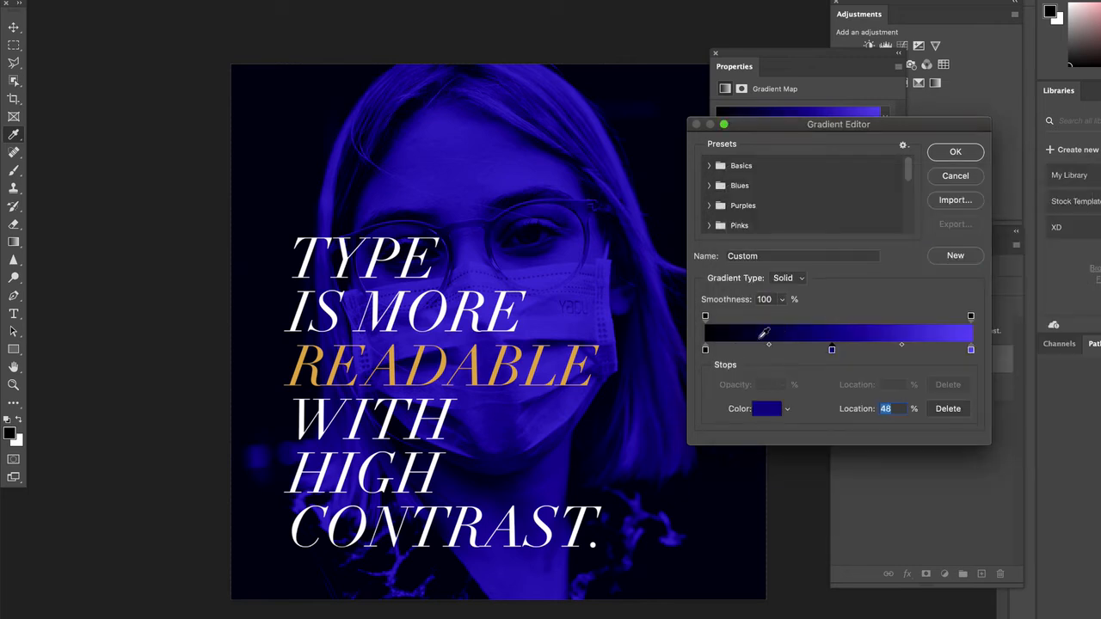
Change the gradient's darkest stop from near-black to a dark navy blue
{"action": "left_click", "coordinate": [705, 350]}
{"action": "left_click", "coordinate": [770, 409]}
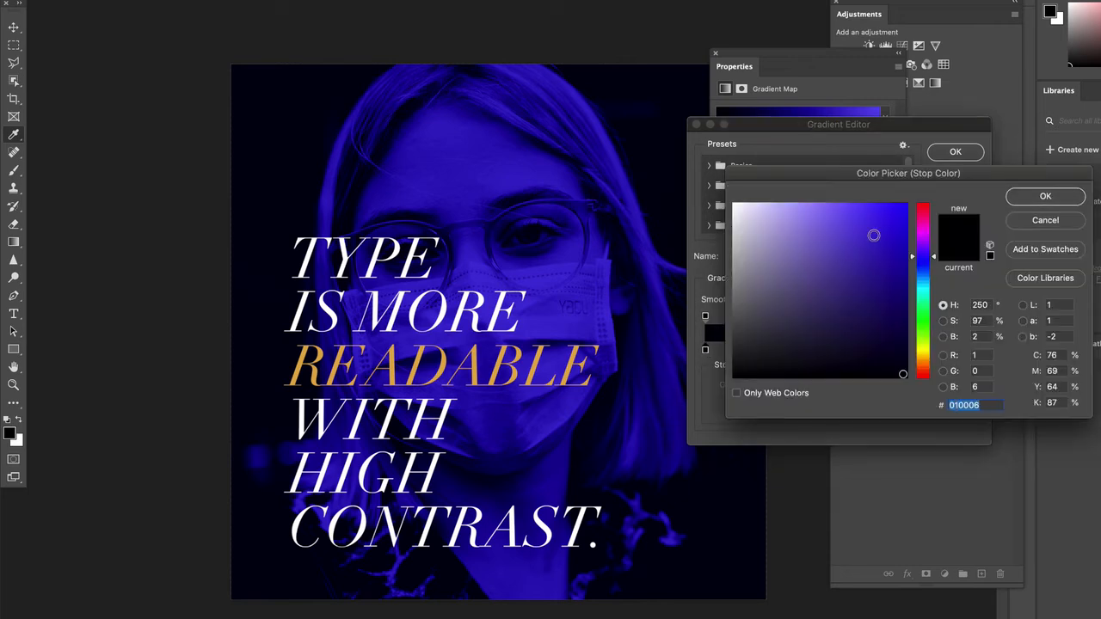
{"action": "mouse_move", "coordinate": [876, 334]}
{"action": "left_mouse_down"}
{"action": "mouse_move", "coordinate": [883, 362]}
{"action": "mouse_move", "coordinate": [882, 347]}
{"action": "left_mouse_up"}
Move the woman's photo upward and shift the quote slightly to the right on the canvas
{"action": "left_click_drag", "start_coordinate": [531, 217], "coordinate": [536, 163]}
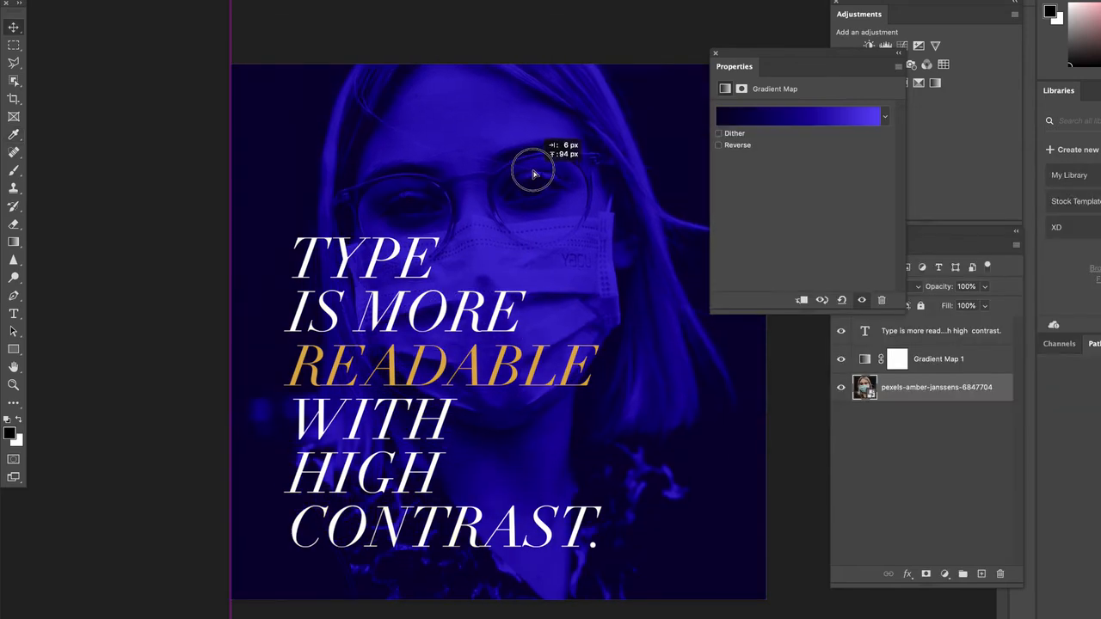
{"action": "left_click", "coordinate": [155, 186]}
{"action": "left_click_drag", "start_coordinate": [361, 253], "coordinate": [376, 251]}
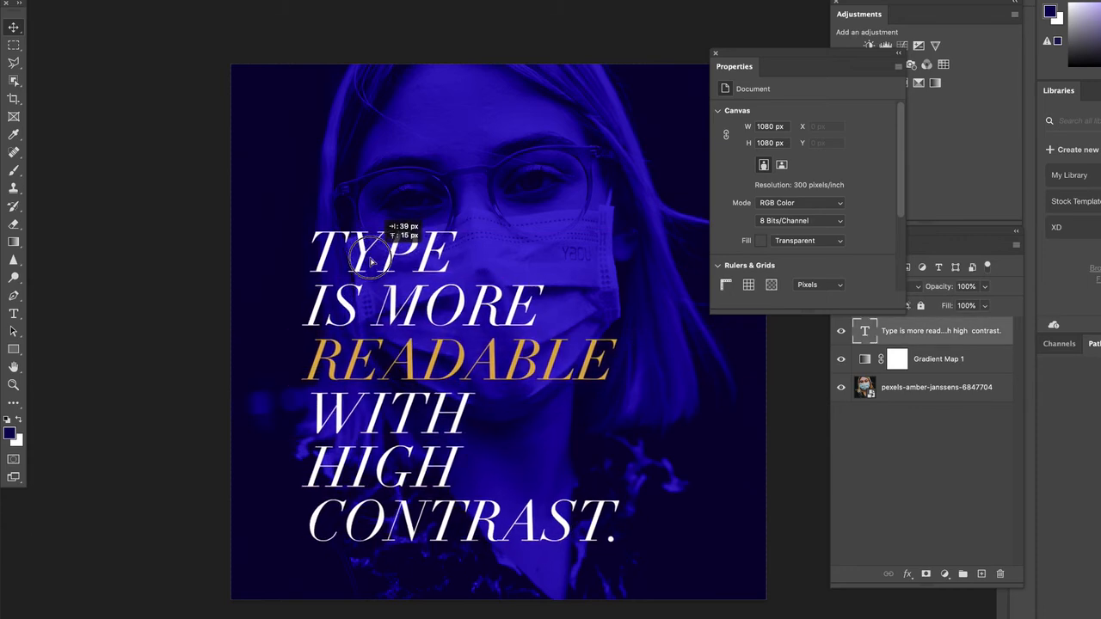
Replace the quote with MAKE STATEMENTS on two lines and move it below the face mask, at about X 147, Y 713 px
{"action": "double_click", "coordinate": [321, 273]}
{"action": "type", "text": "M"}
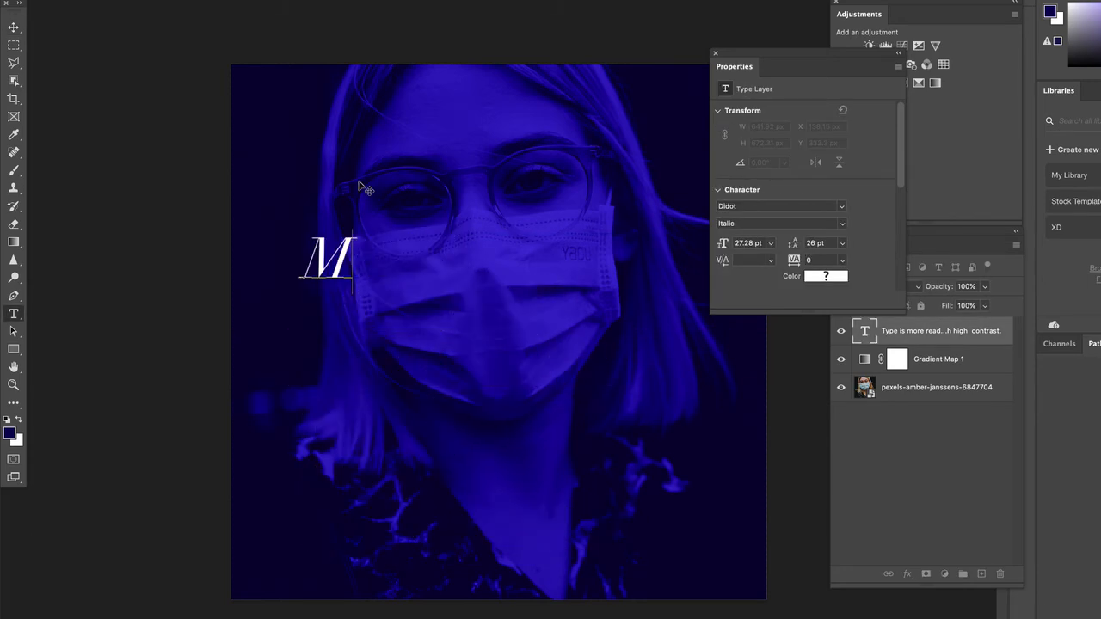
{"action": "type", "text": "AKE"}
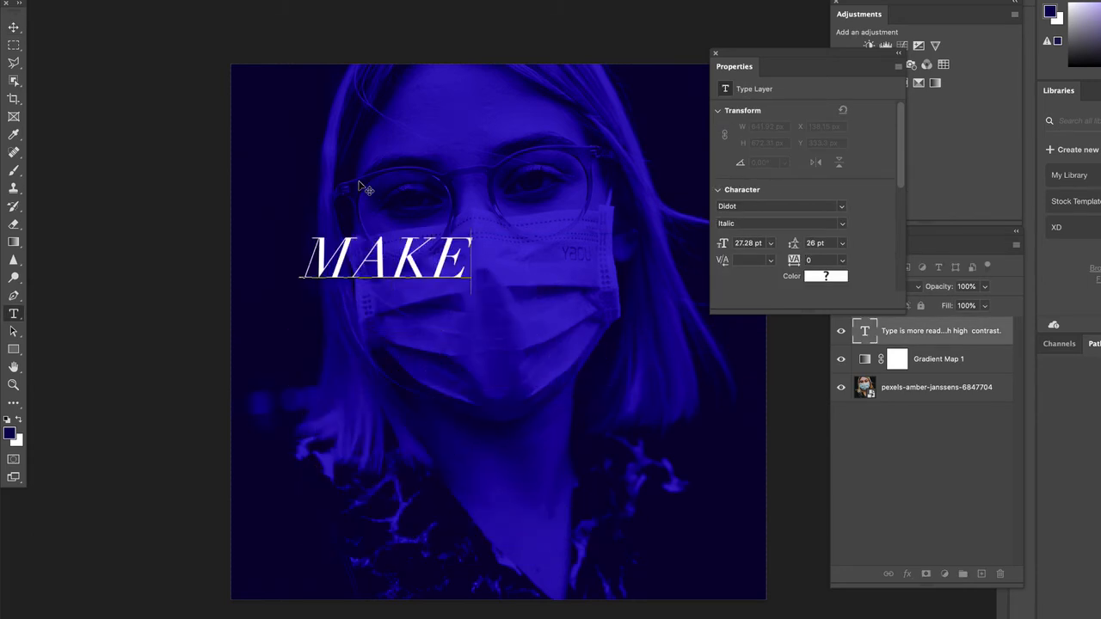
{"action": "key", "text": "Return"}
{"action": "type", "text": "STATEMENTS"}
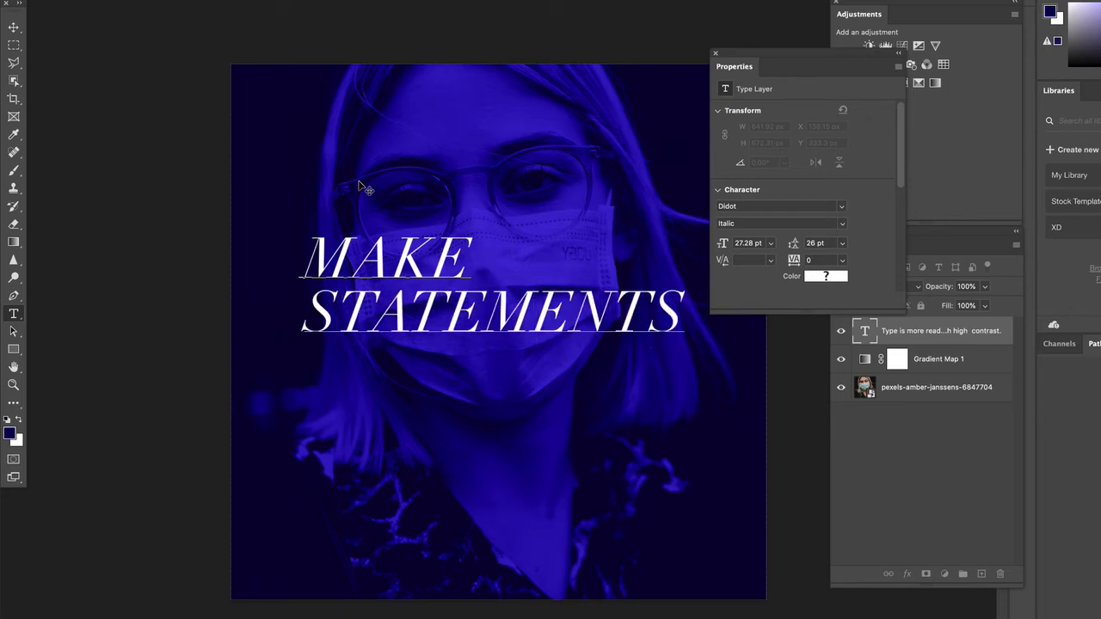
{"action": "left_click", "coordinate": [13, 28]}
{"action": "left_click_drag", "start_coordinate": [391, 289], "coordinate": [395, 434]}
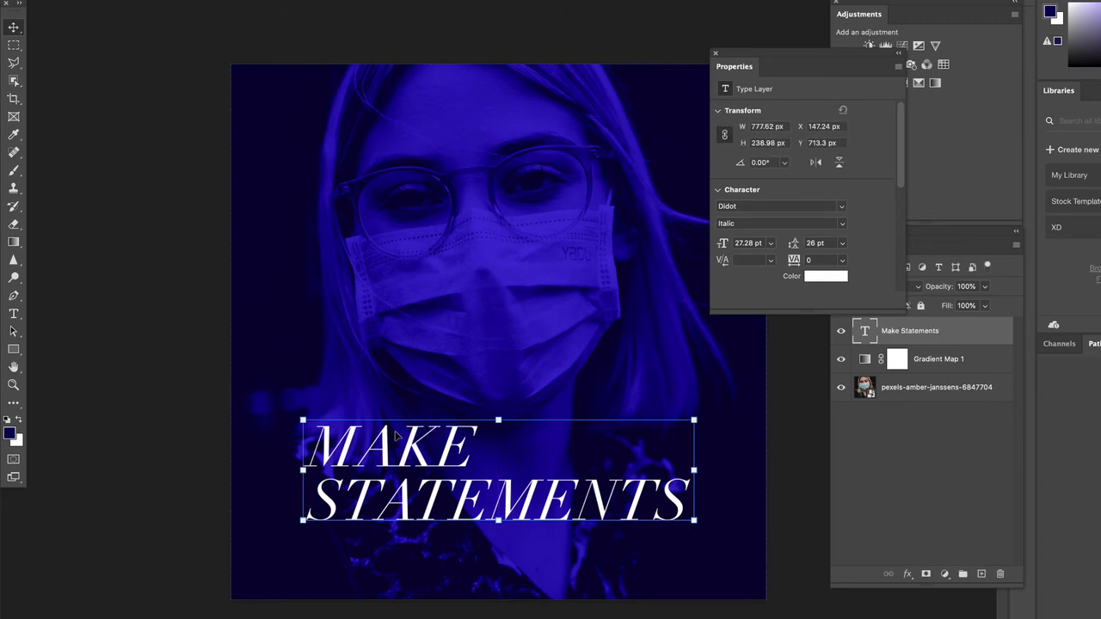
Change the font of the MAKE STATEMENTS text to Arvo, filtering the font list to Slab Serif
{"action": "double_click", "coordinate": [397, 439]}
{"action": "left_click_drag", "start_coordinate": [802, 68], "coordinate": [724, 64]}
{"action": "left_click", "coordinate": [766, 206]}
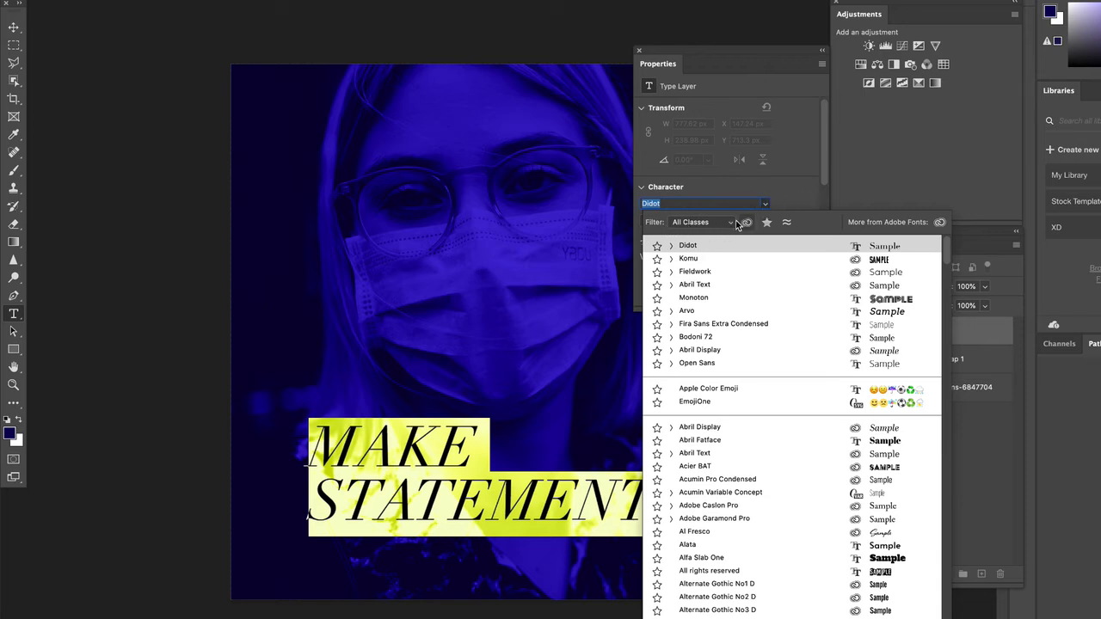
{"action": "left_click", "coordinate": [671, 226]}
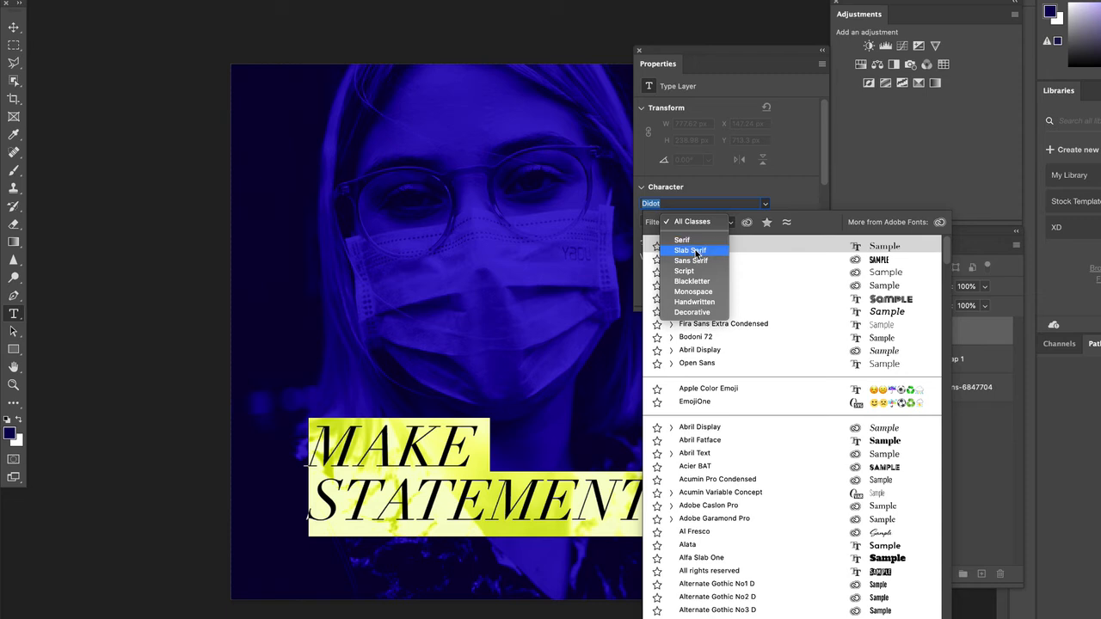
{"action": "left_click", "coordinate": [695, 251]}
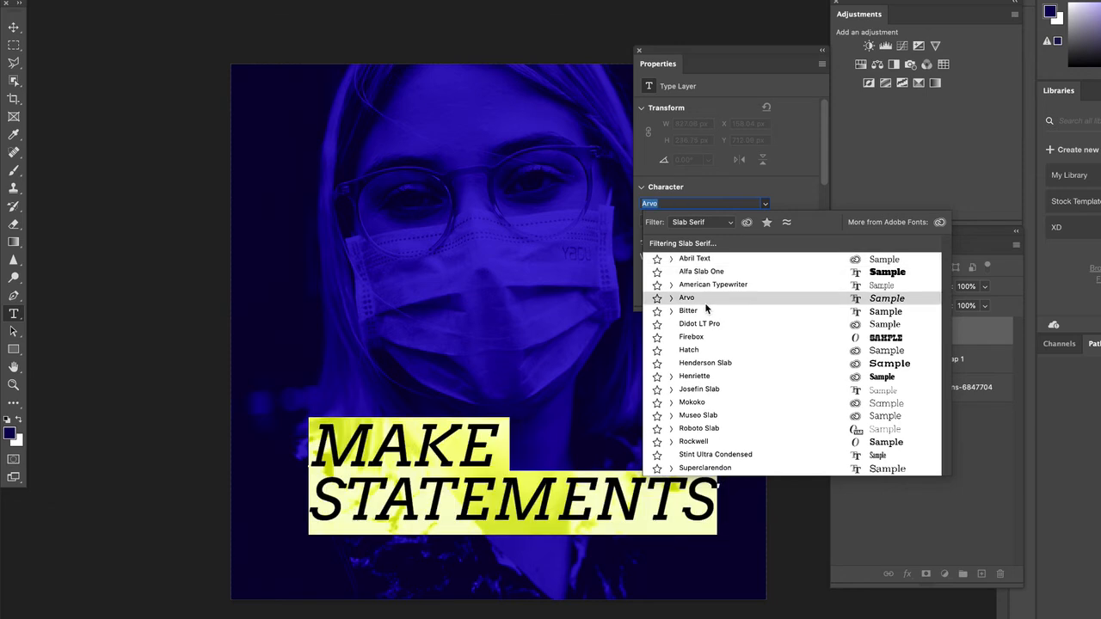
{"action": "left_click", "coordinate": [705, 303]}
Turn off all caps for the text and retype its initial letters in lowercase so it reads make statements
{"action": "scroll", "coordinate": [776, 250], "scroll_direction": "down", "scroll_amount": 1}
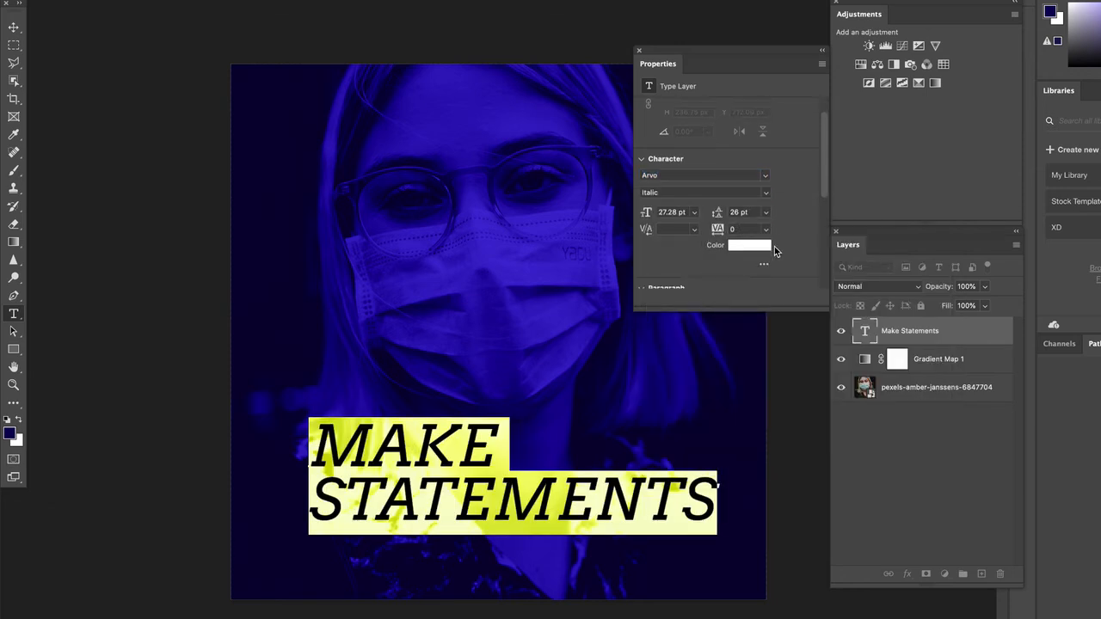
{"action": "scroll", "coordinate": [776, 251], "scroll_direction": "down", "scroll_amount": 5}
{"action": "left_click", "coordinate": [647, 232]}
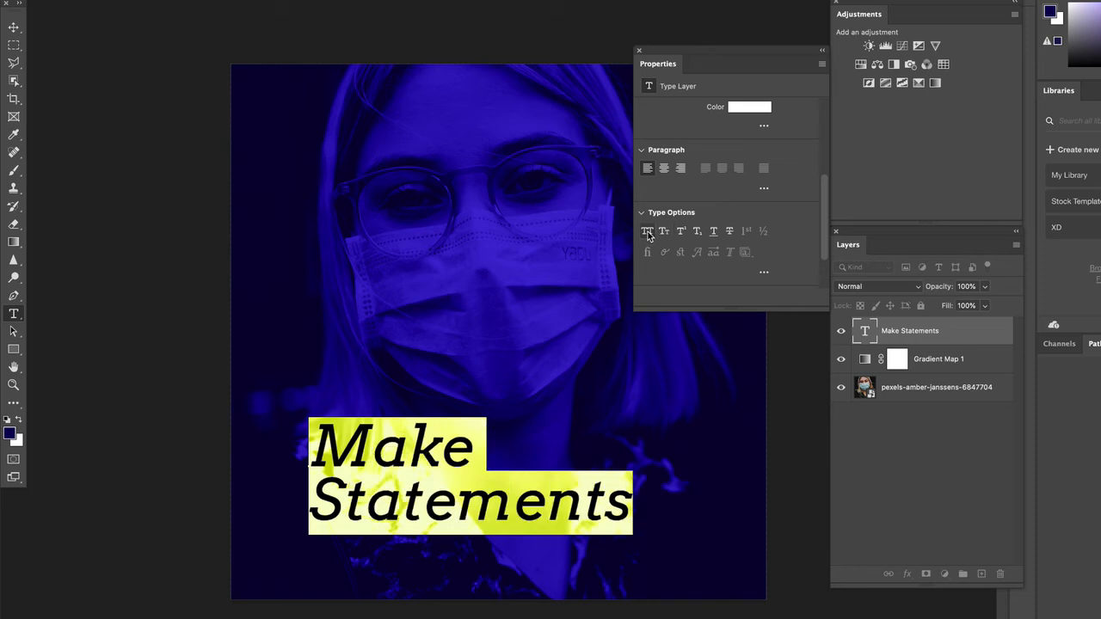
{"action": "left_click", "coordinate": [359, 444]}
{"action": "key", "text": "BackSpace"}
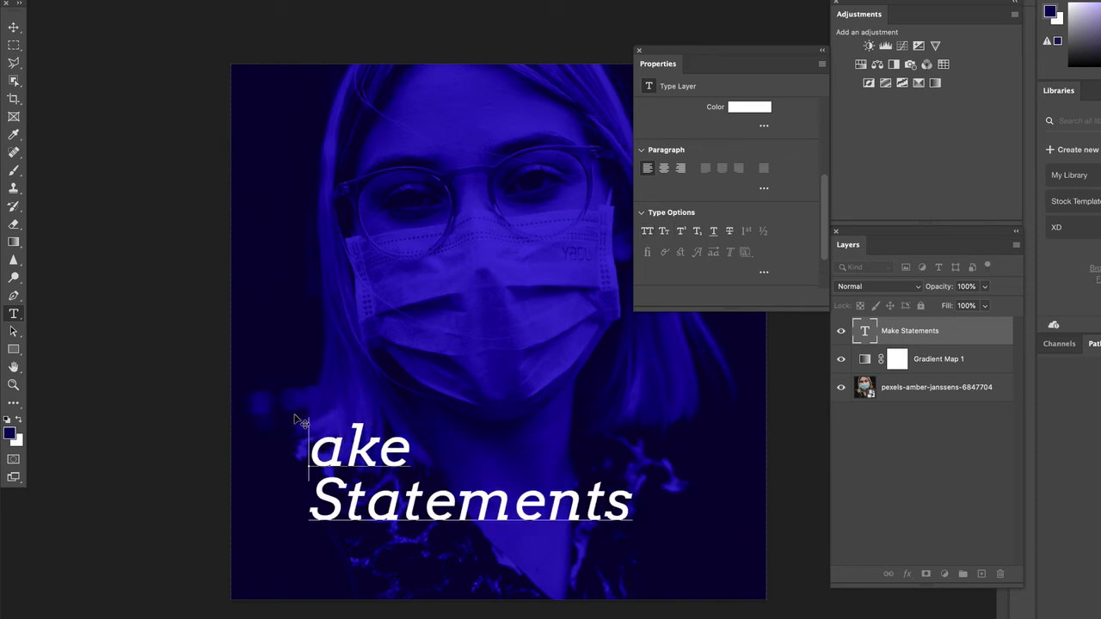
{"action": "type", "text": "m"}
{"action": "left_click_drag", "start_coordinate": [344, 503], "coordinate": [320, 503]}
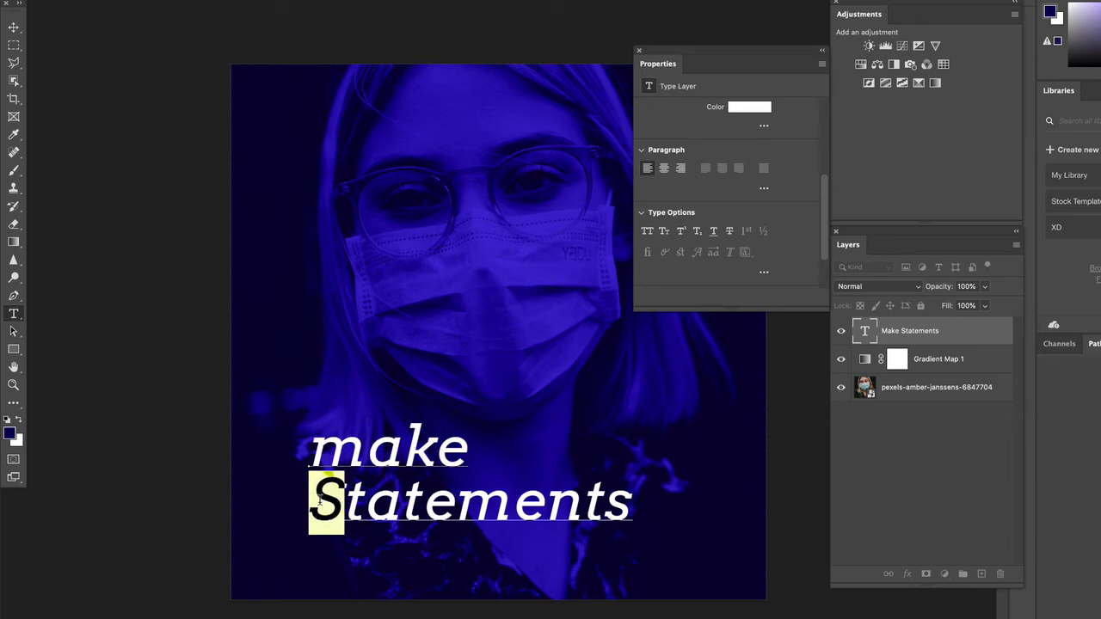
{"action": "type", "text": "s"}
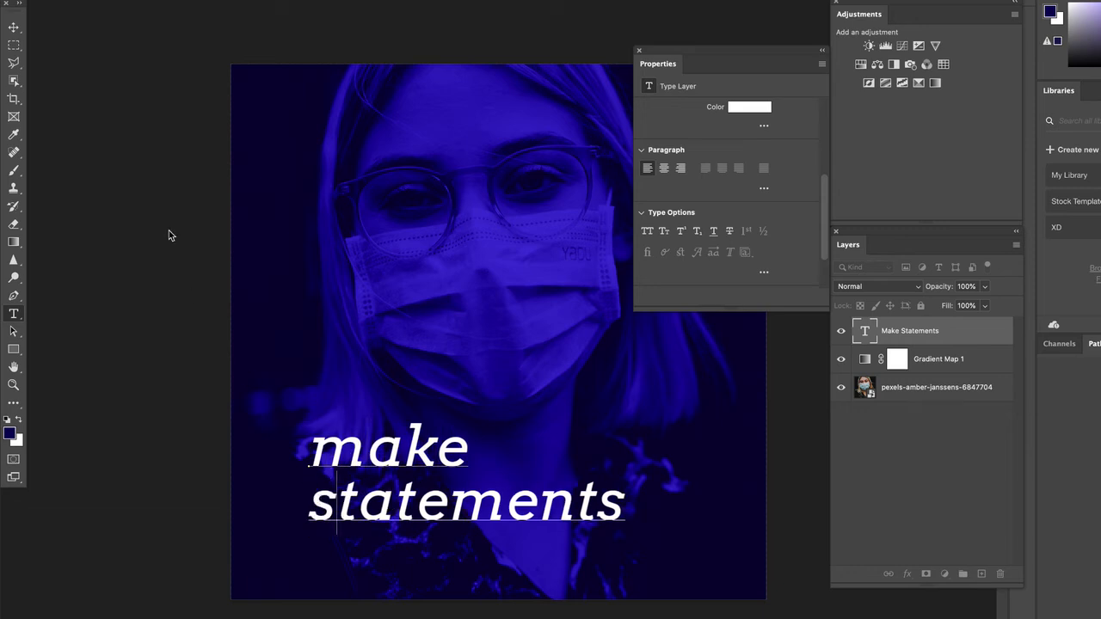
{"action": "left_click", "coordinate": [13, 28]}
{"action": "left_click", "coordinate": [93, 106]}
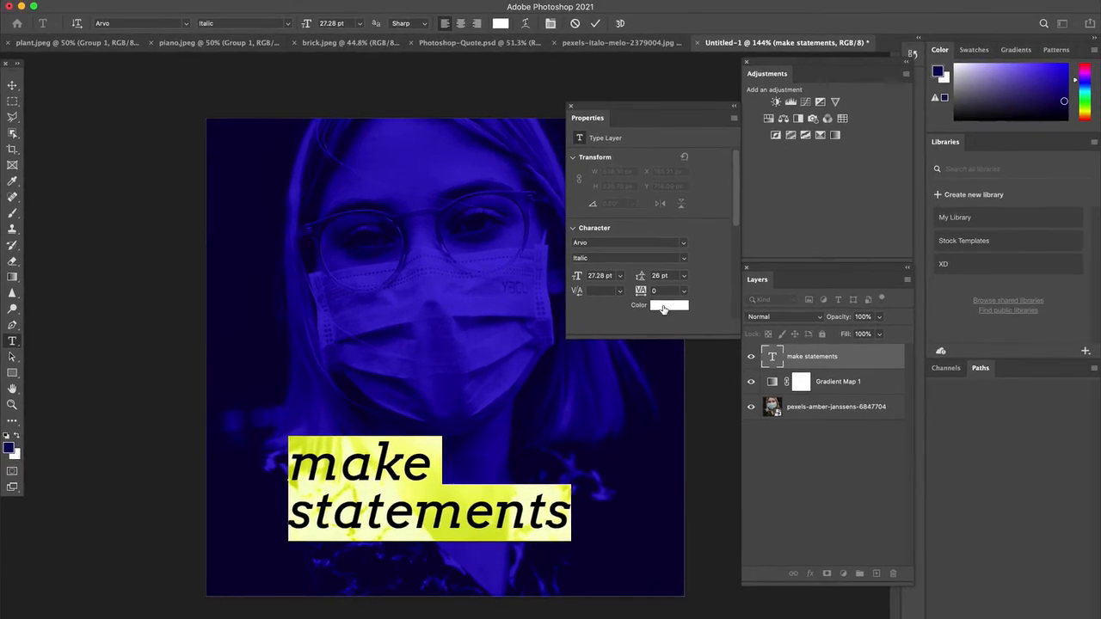
Colour the make statements text yellow, f5cd10, and move it slightly down to about X 188, Y 736 px
{"action": "left_click", "coordinate": [663, 306]}
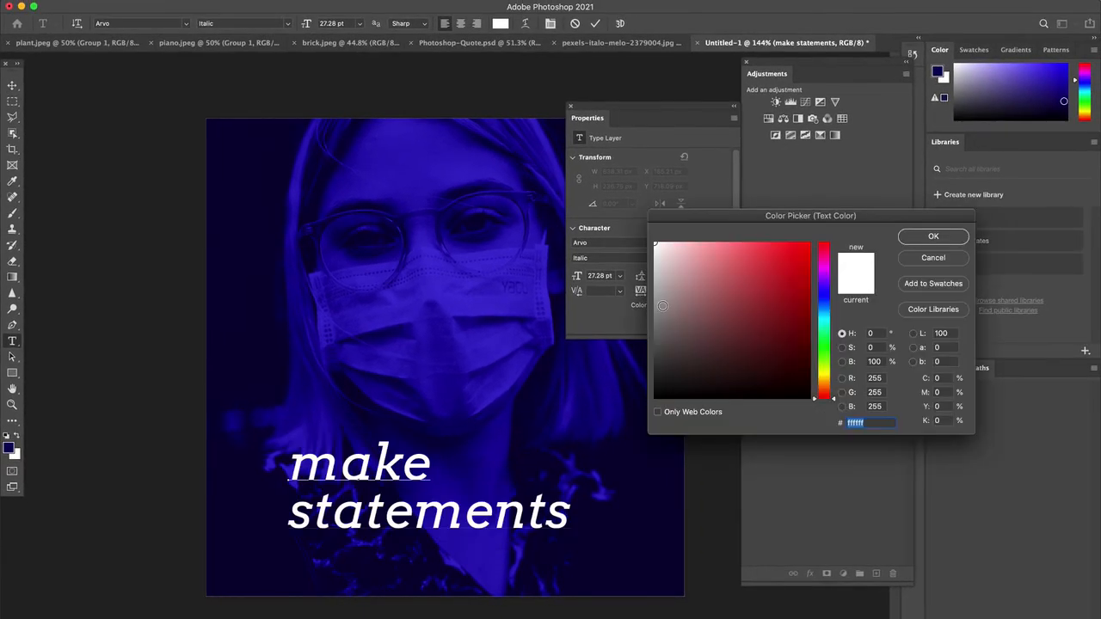
{"action": "left_click", "coordinate": [827, 377]}
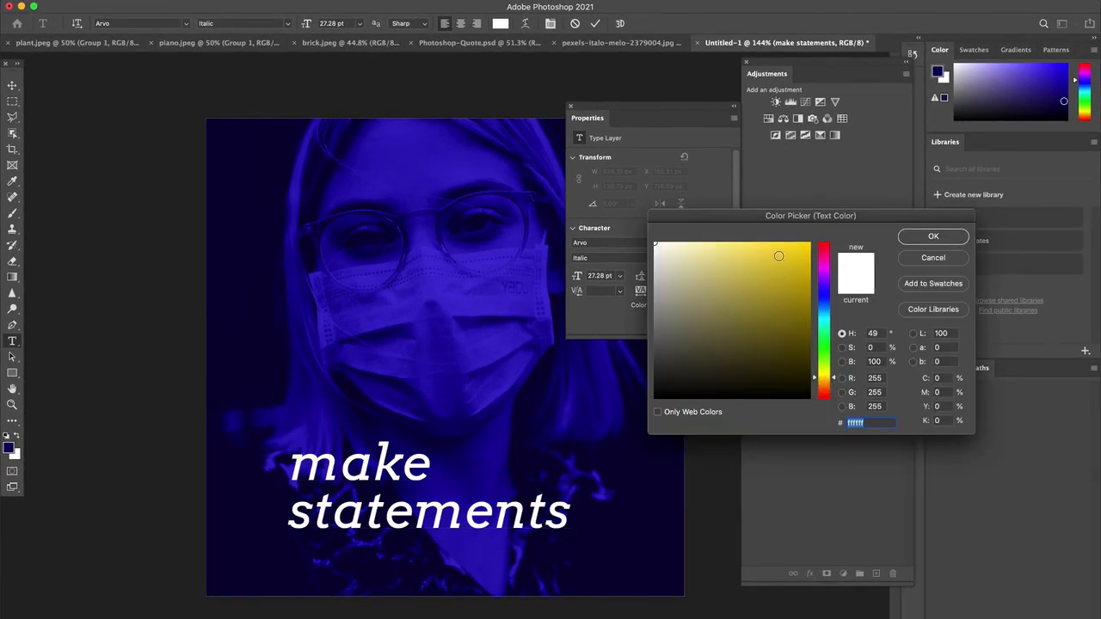
{"action": "left_click", "coordinate": [778, 256]}
{"action": "left_click", "coordinate": [799, 248]}
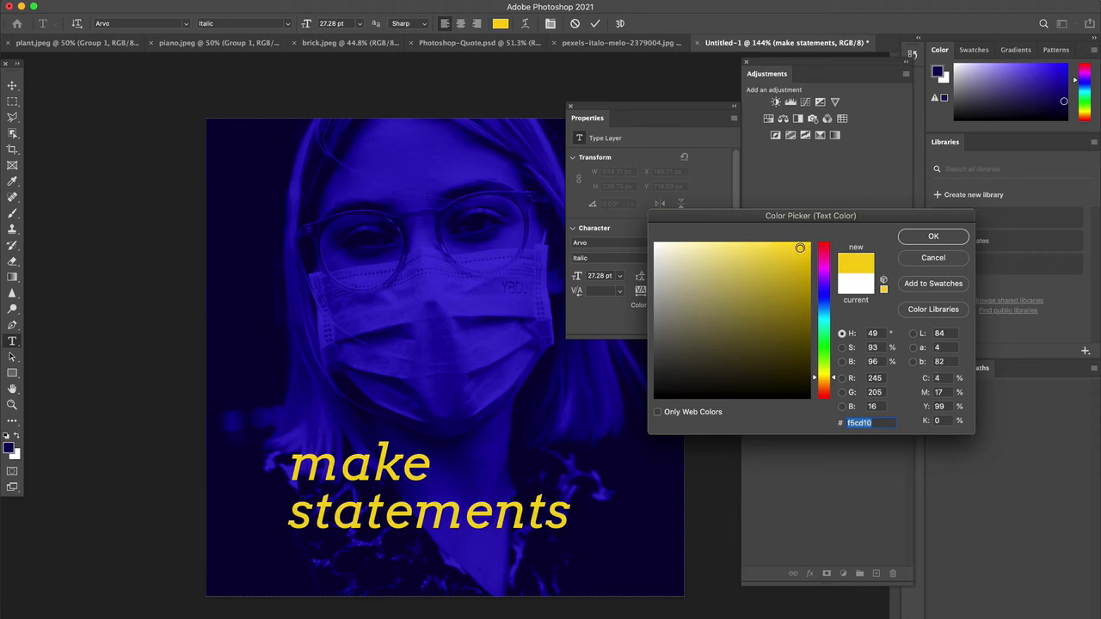
{"action": "left_click", "coordinate": [933, 236]}
{"action": "left_click", "coordinate": [164, 216]}
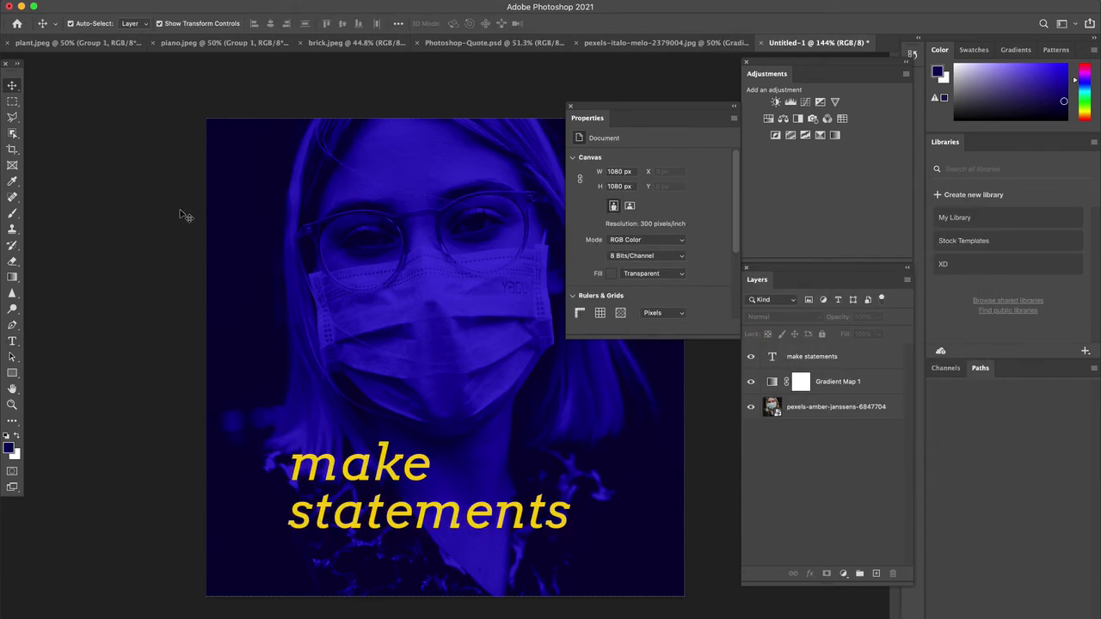
{"action": "mouse_move", "coordinate": [369, 467]}
{"action": "left_mouse_down"}
{"action": "mouse_move", "coordinate": [286, 432]}
{"action": "mouse_move", "coordinate": [355, 497]}
{"action": "mouse_move", "coordinate": [368, 486]}
{"action": "mouse_move", "coordinate": [336, 476]}
{"action": "mouse_move", "coordinate": [344, 458]}
{"action": "mouse_move", "coordinate": [361, 475]}
{"action": "left_mouse_up"}
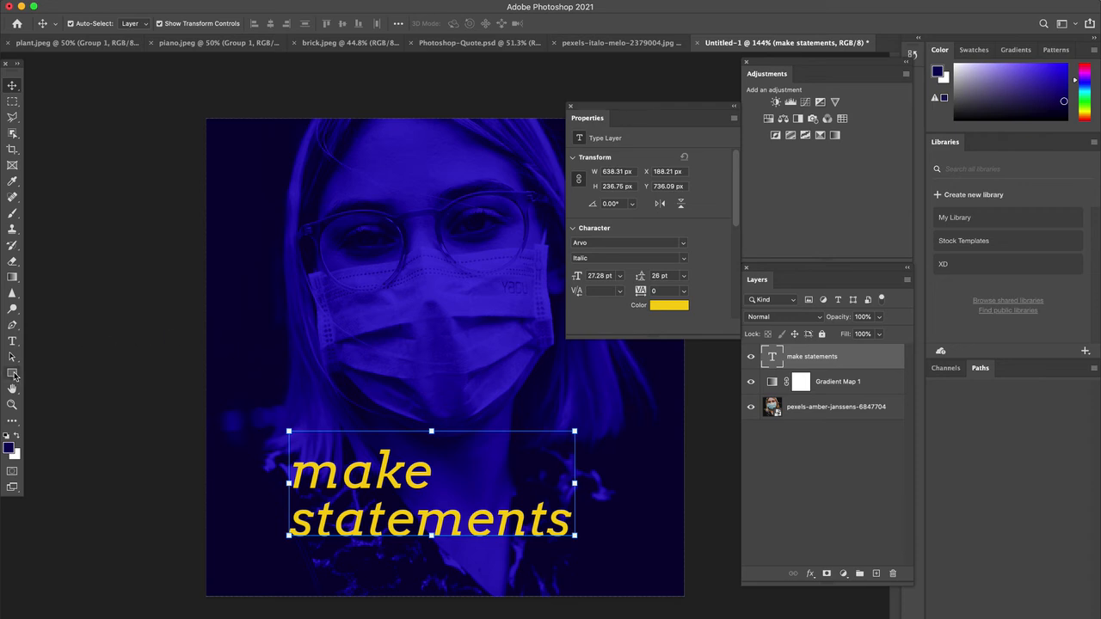
Draw a thin vertical rectangle about 11 x 169 px just left of the make statements text
{"action": "left_click_drag", "start_coordinate": [12, 372], "coordinate": [59, 371]}
{"action": "left_click", "coordinate": [58, 371]}
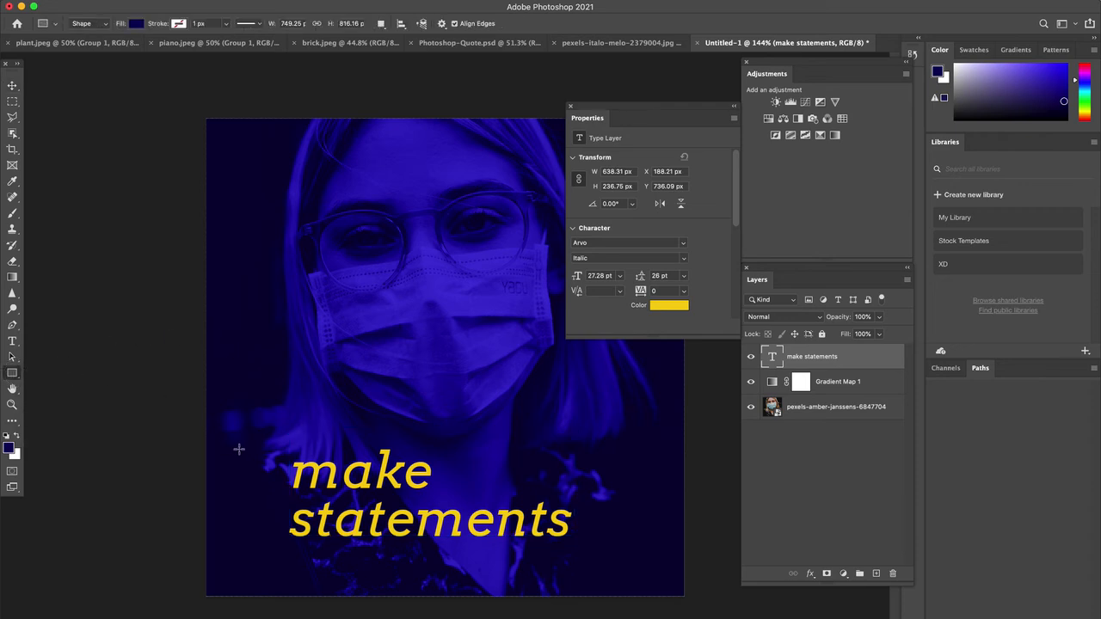
{"action": "left_click", "coordinate": [669, 306]}
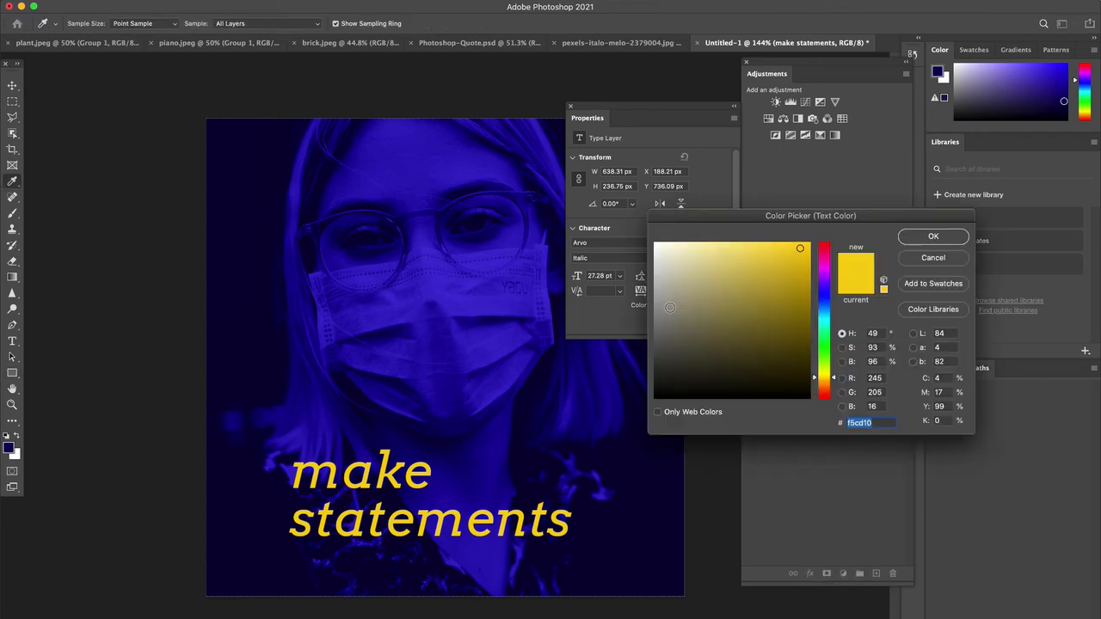
{"action": "left_click", "coordinate": [910, 239]}
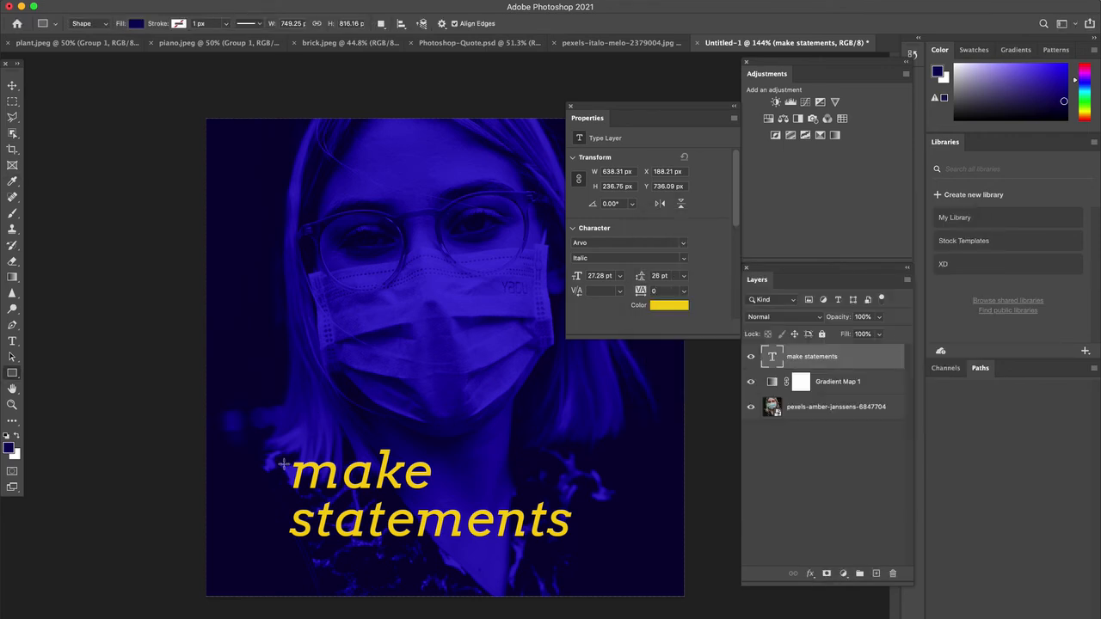
{"action": "left_click_drag", "start_coordinate": [277, 460], "coordinate": [275, 531]}
{"action": "right_click", "coordinate": [275, 531]}
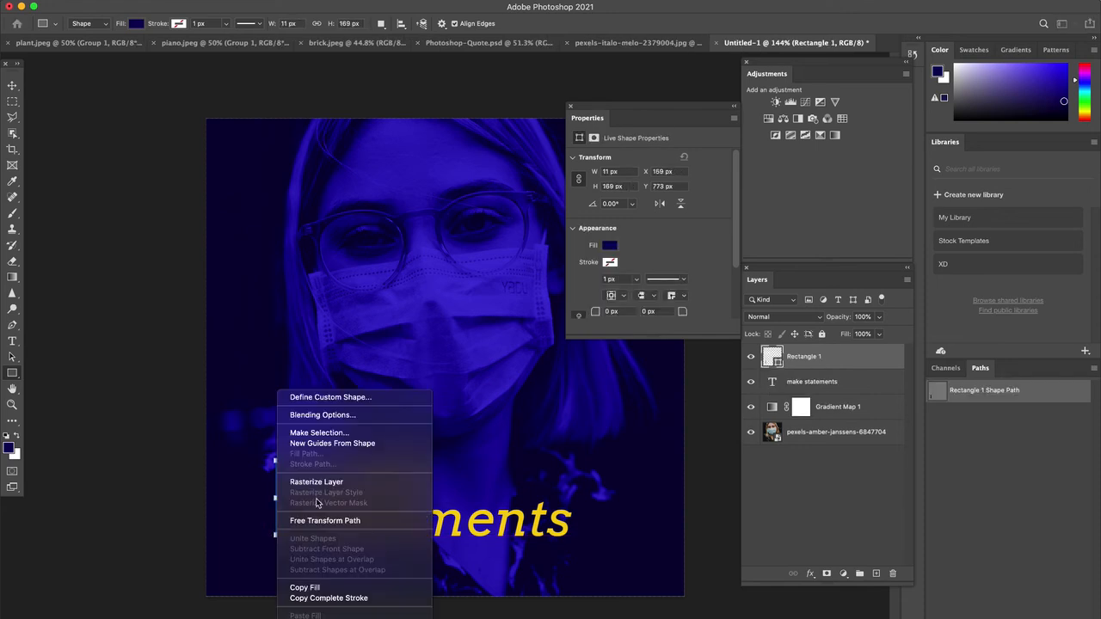
{"action": "left_click", "coordinate": [256, 461]}
Fill the thin rectangle with the recently used yellow of the text and move it slightly further left from the text
{"action": "left_click", "coordinate": [610, 246]}
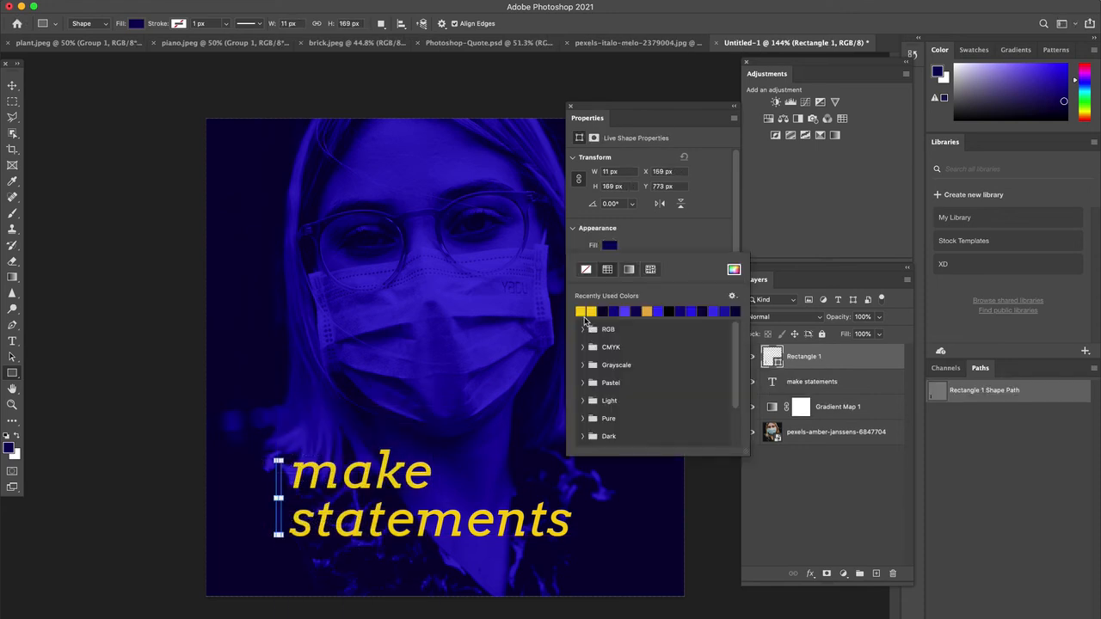
{"action": "left_click", "coordinate": [583, 311]}
{"action": "left_click", "coordinate": [662, 236]}
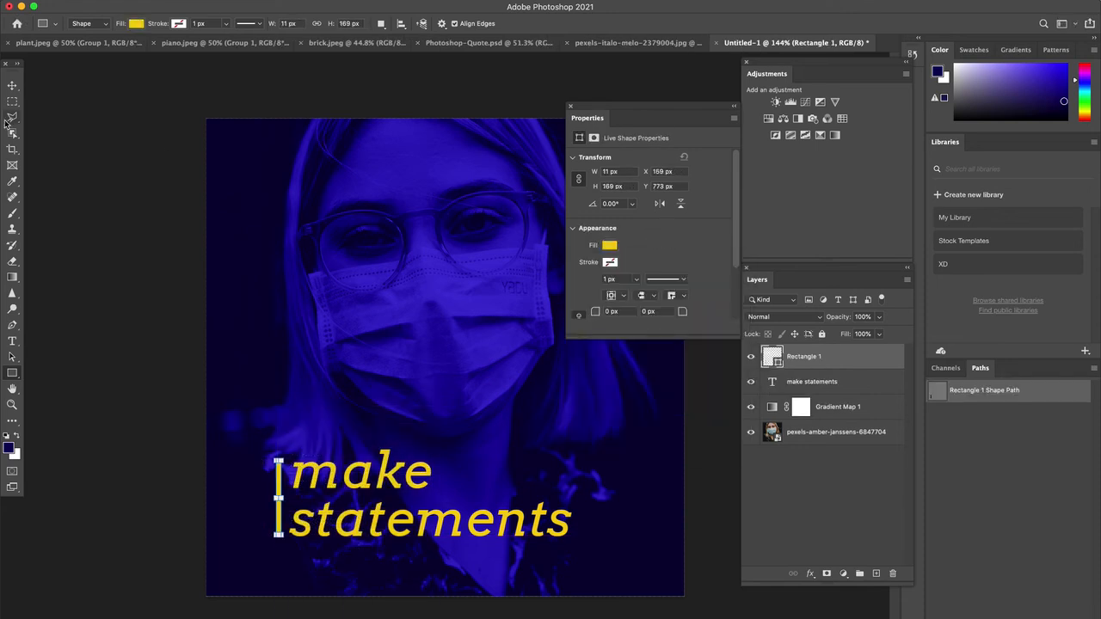
{"action": "left_click", "coordinate": [11, 85]}
{"action": "left_click", "coordinate": [66, 157]}
{"action": "left_click_drag", "start_coordinate": [279, 499], "coordinate": [267, 500]}
{"action": "left_click_drag", "start_coordinate": [168, 387], "coordinate": [170, 387]}
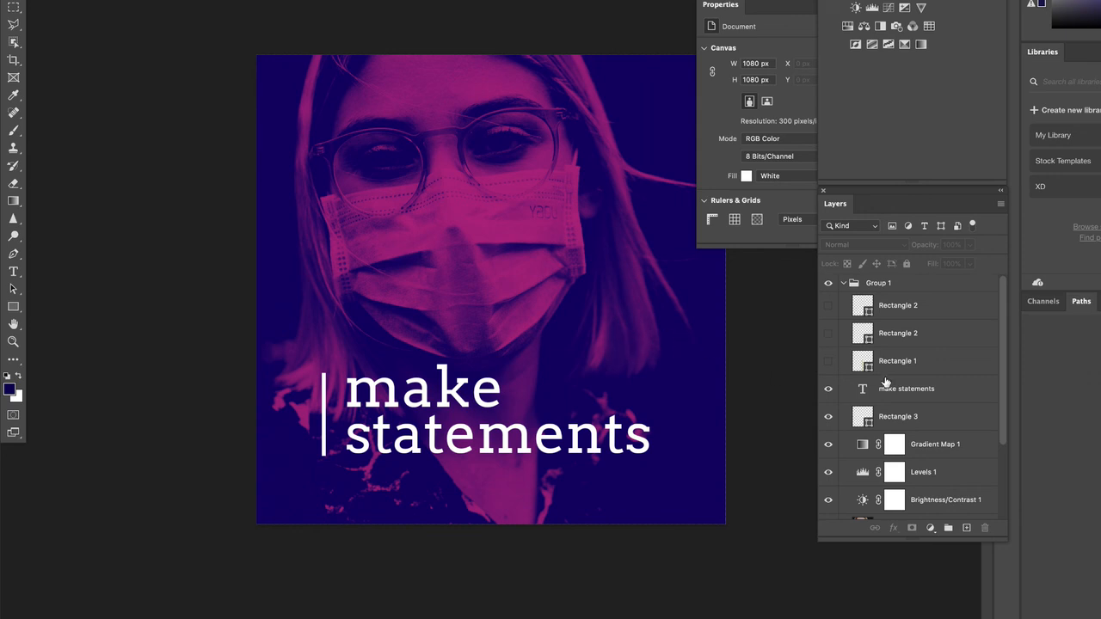
Examine the Gradient Map 1 colour stops in the pink and navy version of the design and the layers beneath it
{"action": "scroll", "coordinate": [927, 460], "scroll_direction": "down", "scroll_amount": 1}
{"action": "left_click", "coordinate": [927, 447]}
{"action": "scroll", "coordinate": [927, 445], "scroll_direction": "up", "scroll_amount": 1}
{"action": "left_click", "coordinate": [927, 444]}
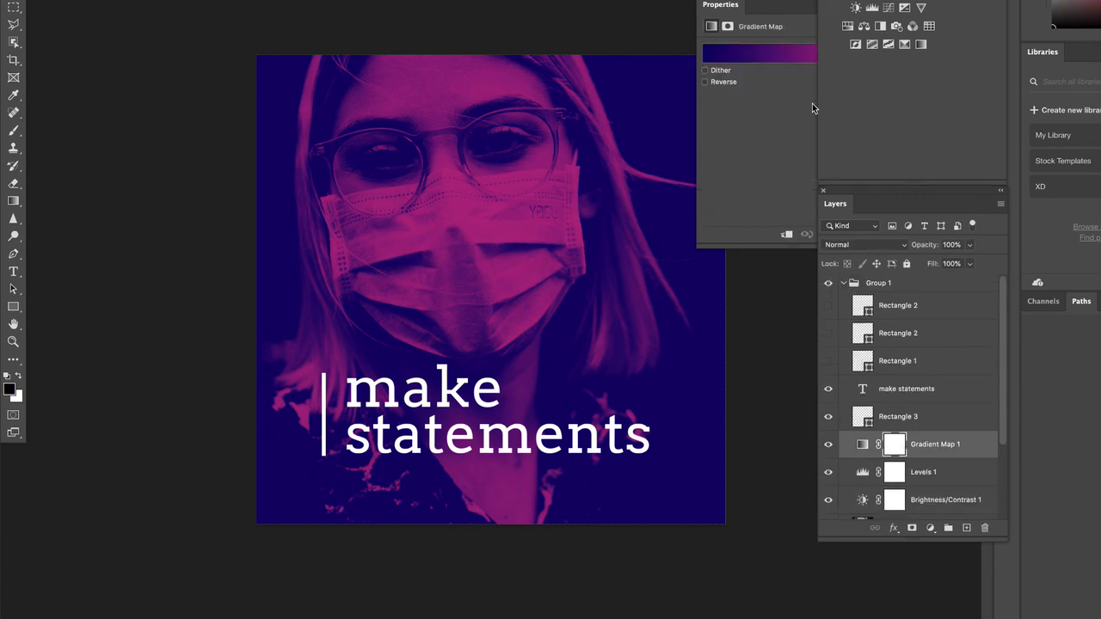
{"action": "left_click_drag", "start_coordinate": [774, 5], "coordinate": [768, 141]}
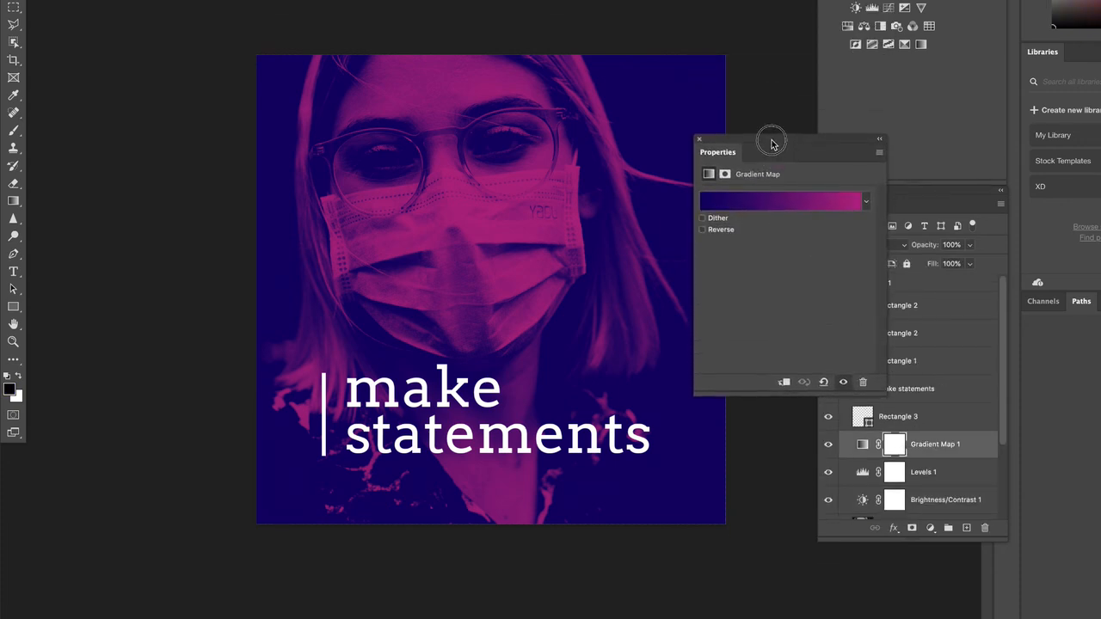
{"action": "left_click", "coordinate": [790, 199]}
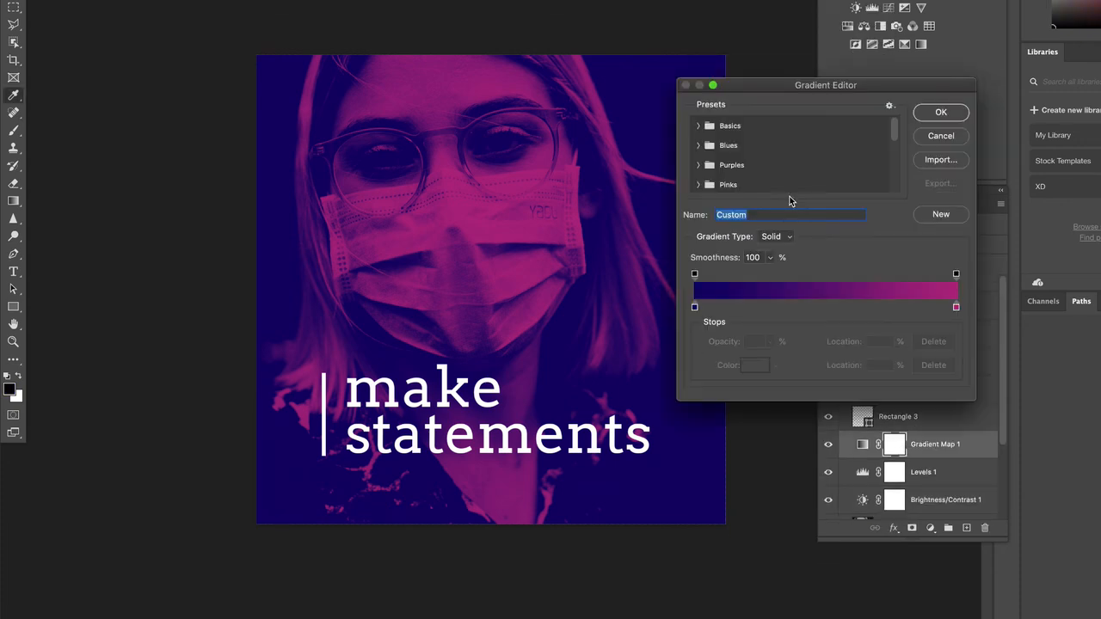
{"action": "left_click", "coordinate": [956, 308]}
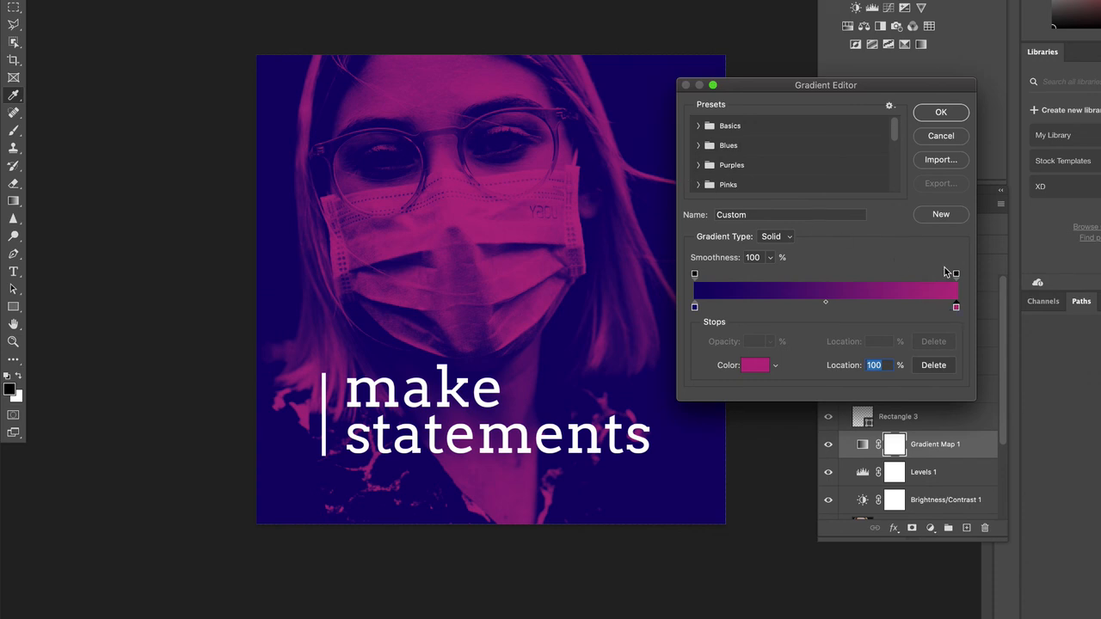
{"action": "left_click", "coordinate": [946, 137]}
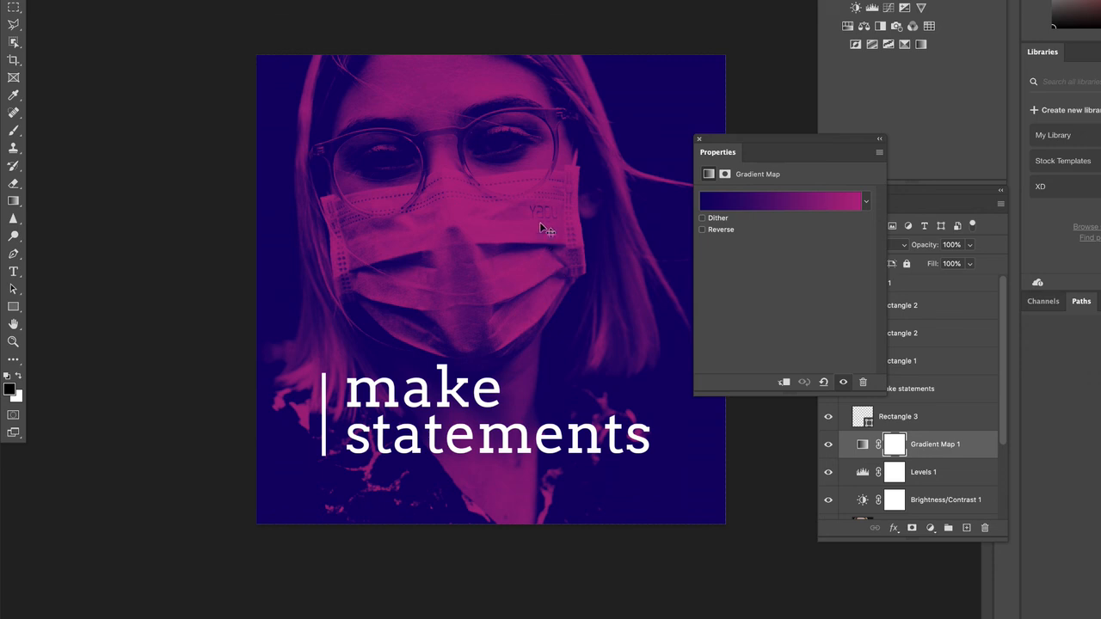
{"action": "left_click_drag", "start_coordinate": [718, 140], "coordinate": [642, 46]}
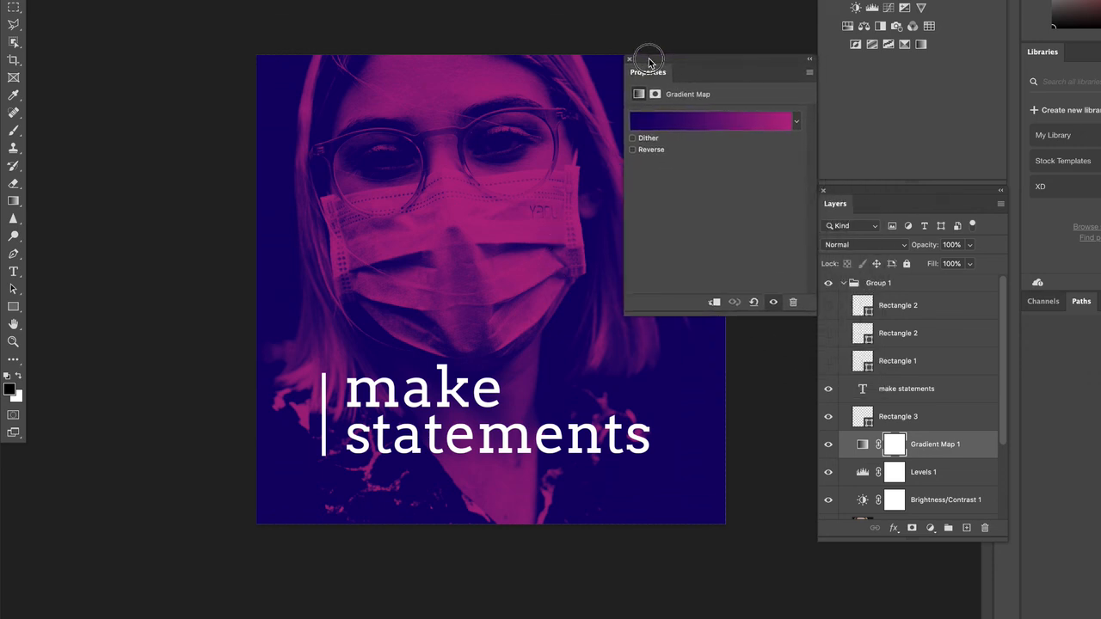
{"action": "scroll", "coordinate": [1002, 348], "scroll_direction": "down", "scroll_amount": 3}
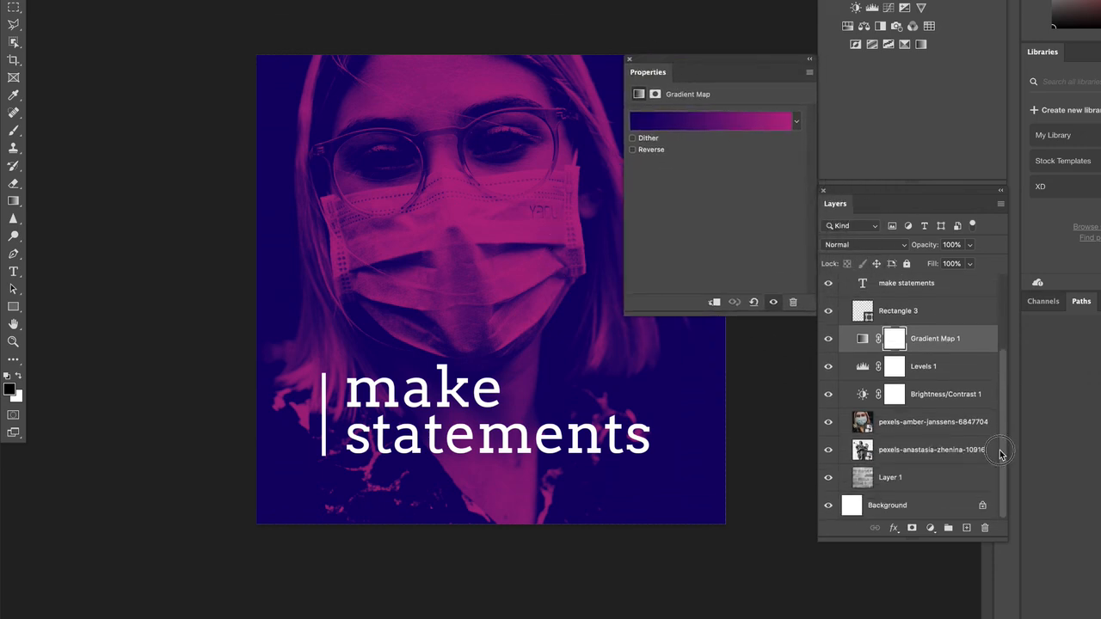